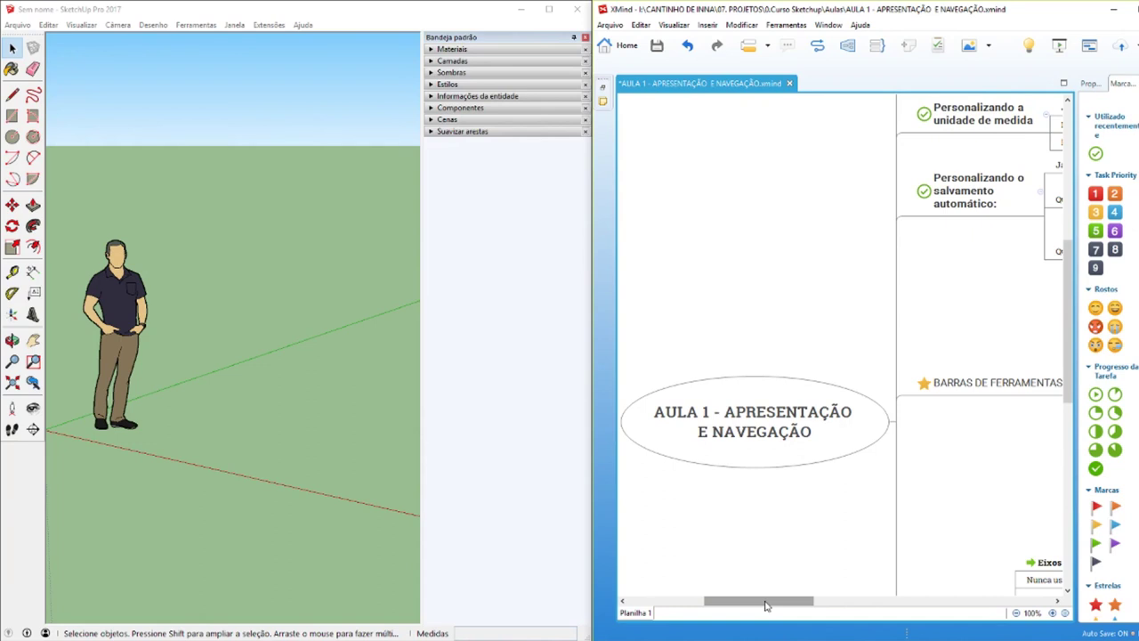
- Scroll the XMind map aside and maximize the SketchUp Pro 2017 window
left_click_drag(765, 607, 810, 606)
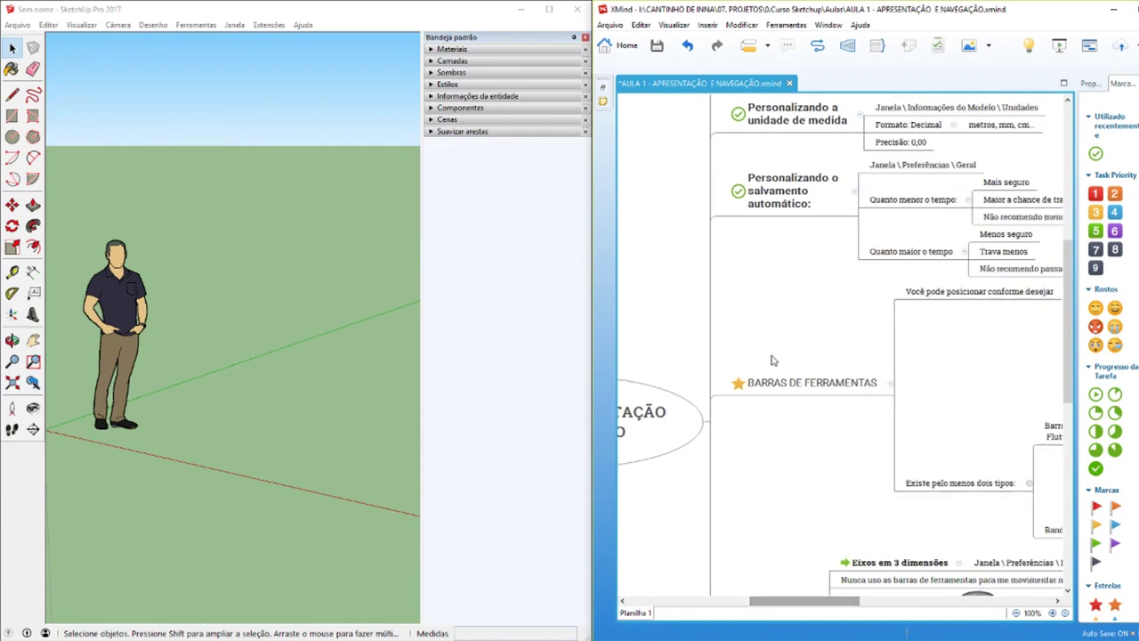
left_click(548, 10)
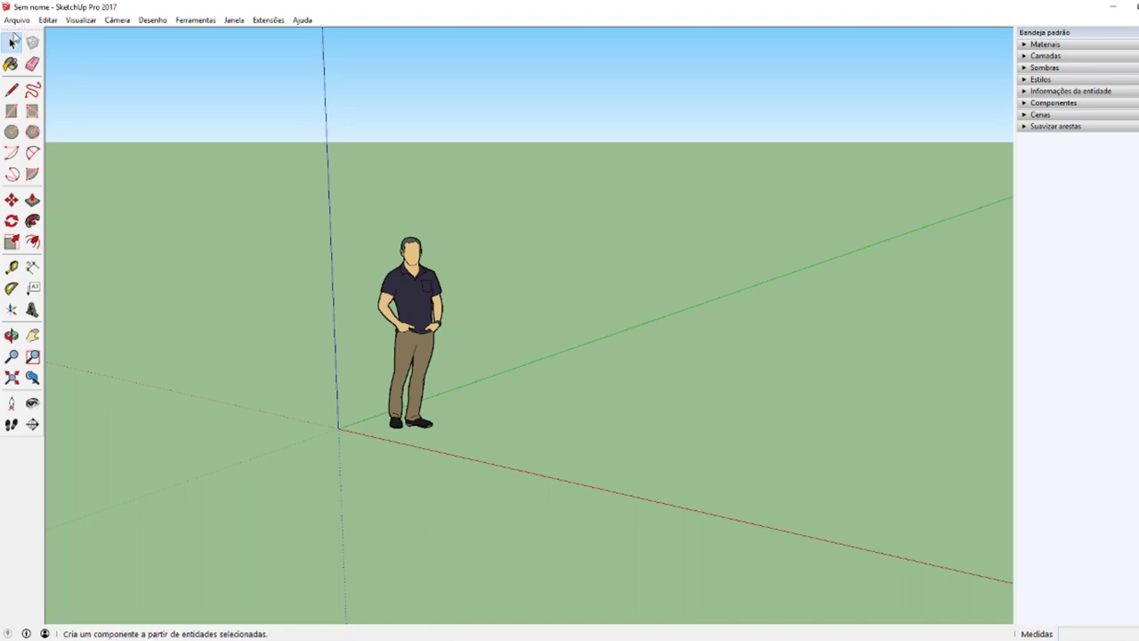
mouse_move(12, 31)
left_mouse_down()
mouse_move(308, 90)
mouse_move(145, 45)
mouse_move(105, 170)
mouse_move(610, 200)
mouse_move(928, 111)
mouse_move(818, 25)
mouse_move(212, 81)
mouse_move(110, 135)
left_mouse_up()
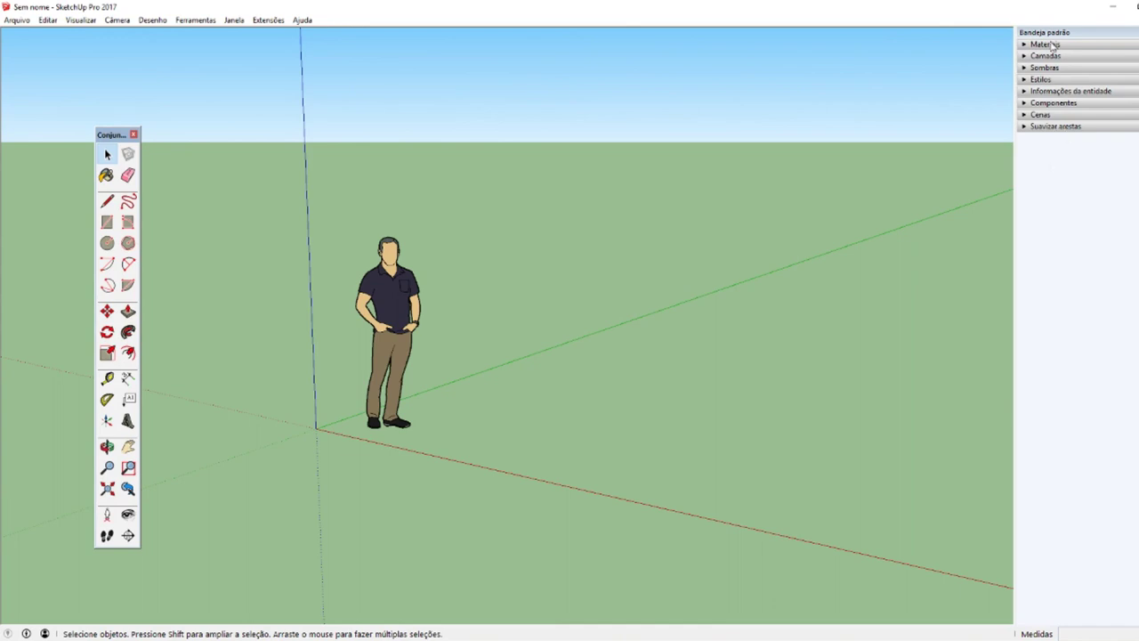
mouse_move(114, 139)
left_mouse_down()
mouse_move(51, 99)
mouse_move(89, 93)
mouse_move(66, 80)
mouse_move(92, 81)
mouse_move(3, 82)
mouse_move(71, 93)
mouse_move(3, 92)
mouse_move(111, 46)
mouse_move(131, 4)
mouse_move(383, 29)
mouse_move(404, 14)
mouse_move(355, 13)
mouse_move(48, 74)
mouse_move(3, 74)
mouse_move(3, 34)
left_mouse_up()
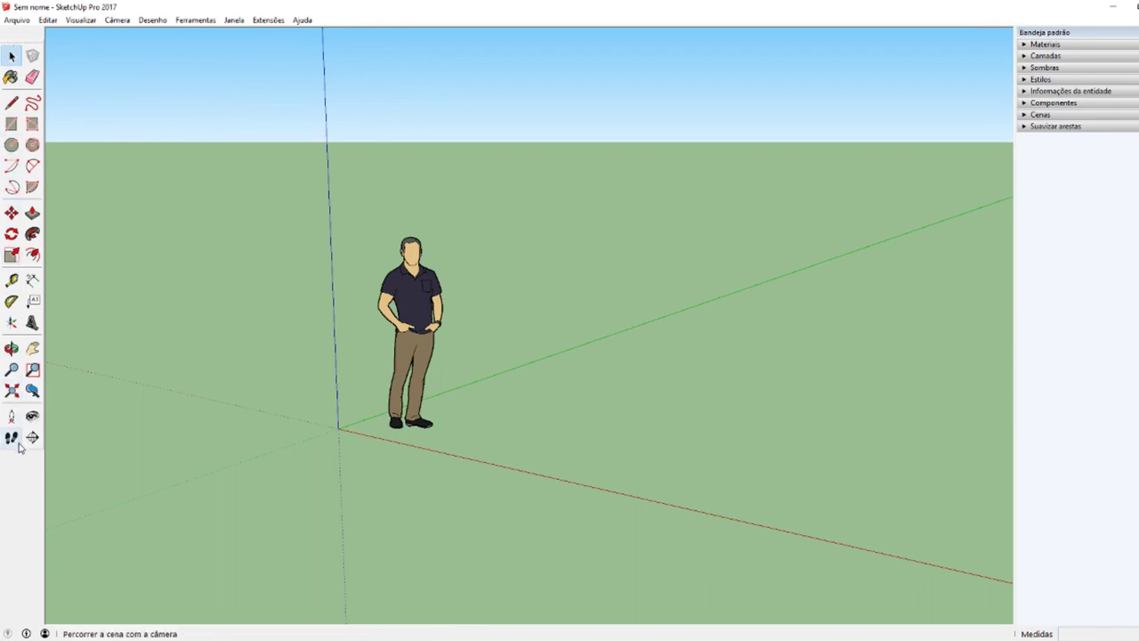
- Show the Armazenamento, Caixa de areia, Camadas, Câmera, Classificador and Componentes dinâmicos toolbars
left_click(80, 20)
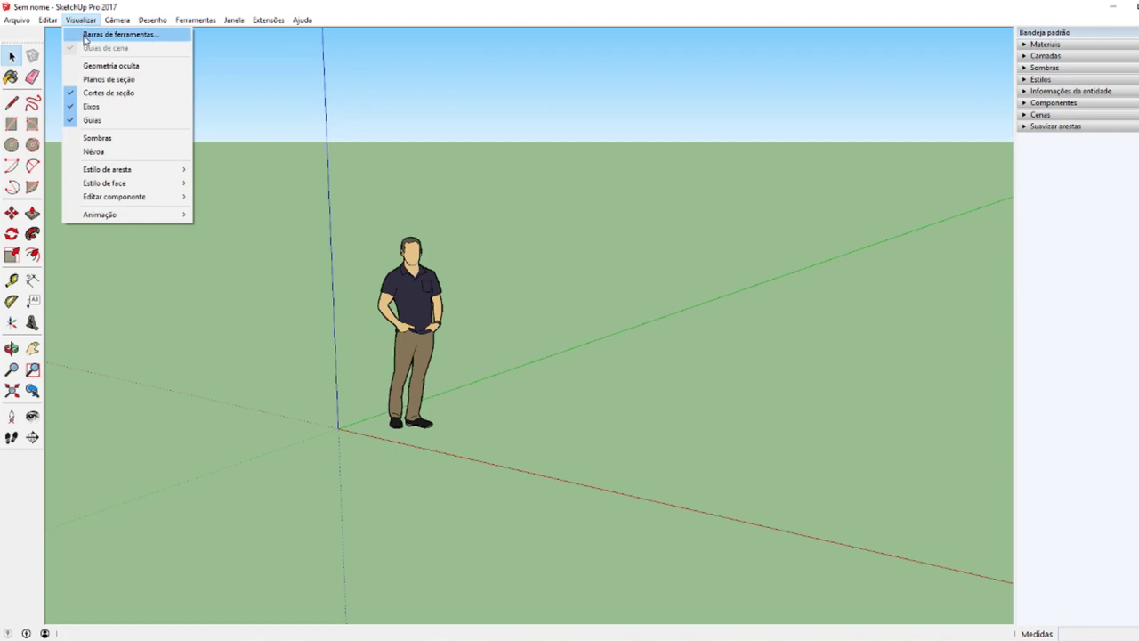
left_click(84, 34)
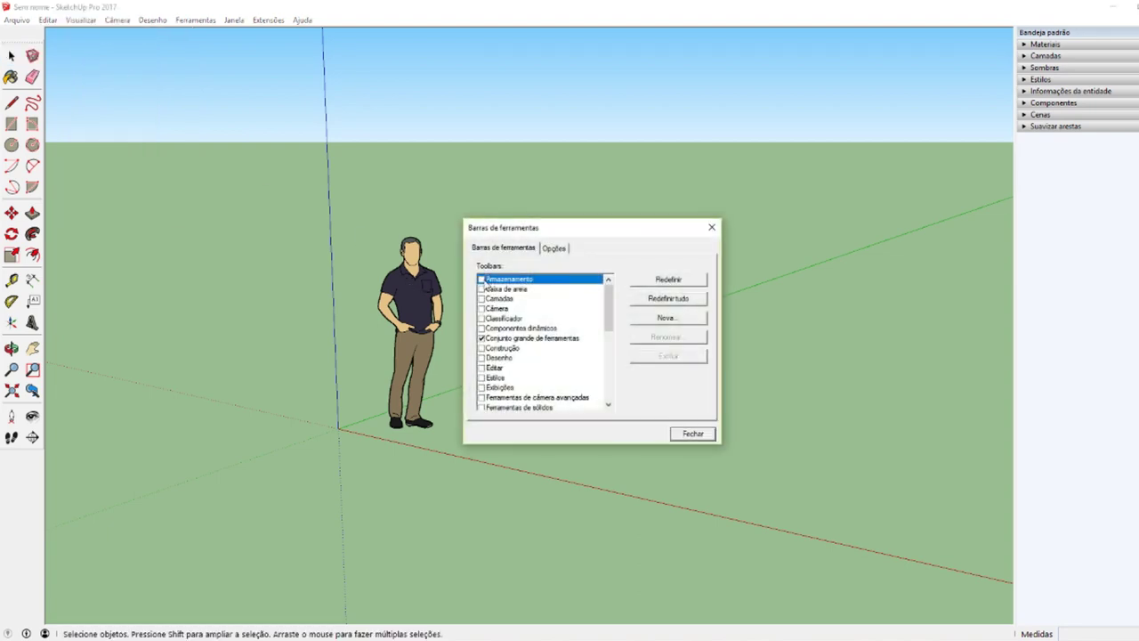
left_click_drag(496, 233, 646, 216)
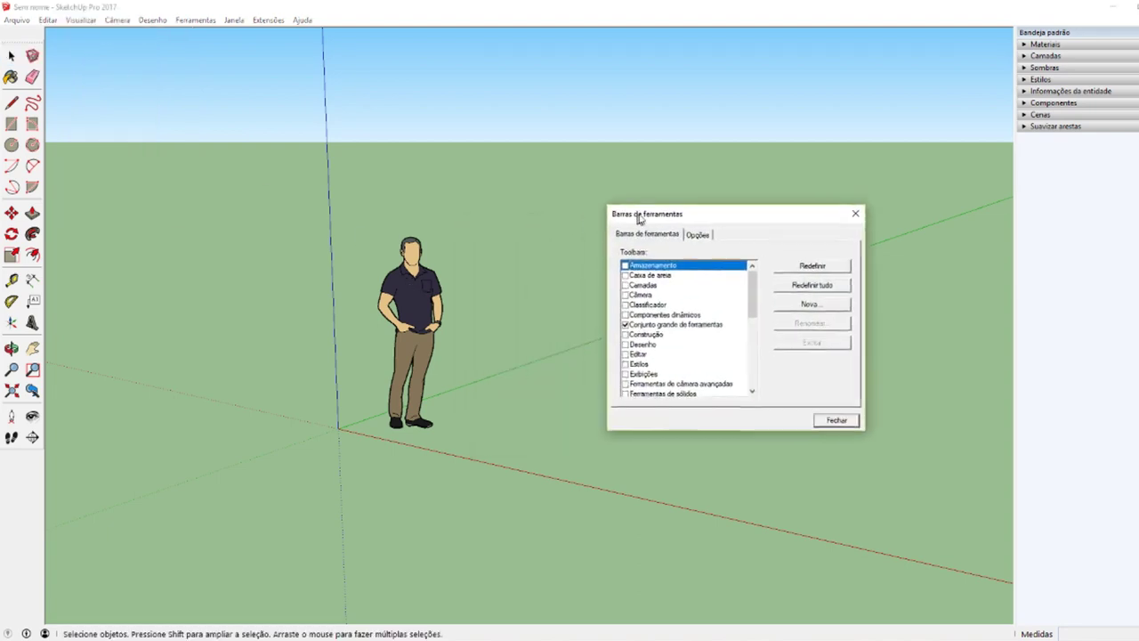
left_click(632, 262)
left_click(632, 272)
left_click(632, 281)
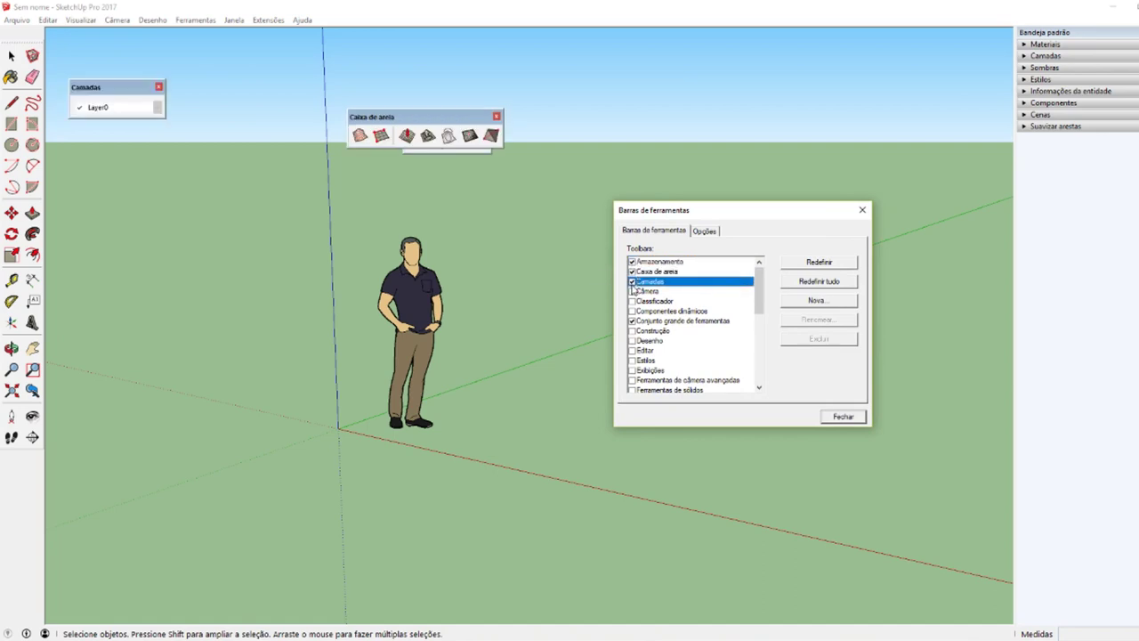
left_click(631, 291)
left_click(632, 301)
left_click(632, 310)
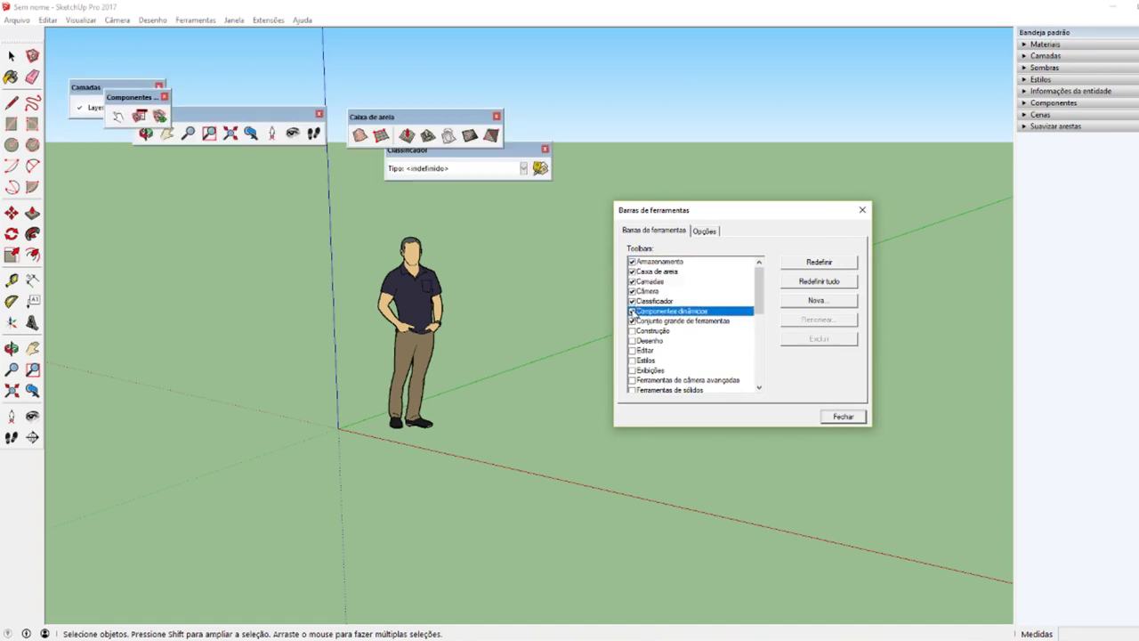
- Show Construção, Desenho, Editar, Estilos, Exibições, Ferramentas de câmera avançadas and Ferramentas de sólidos
left_click(632, 330)
left_click(631, 340)
left_click(632, 350)
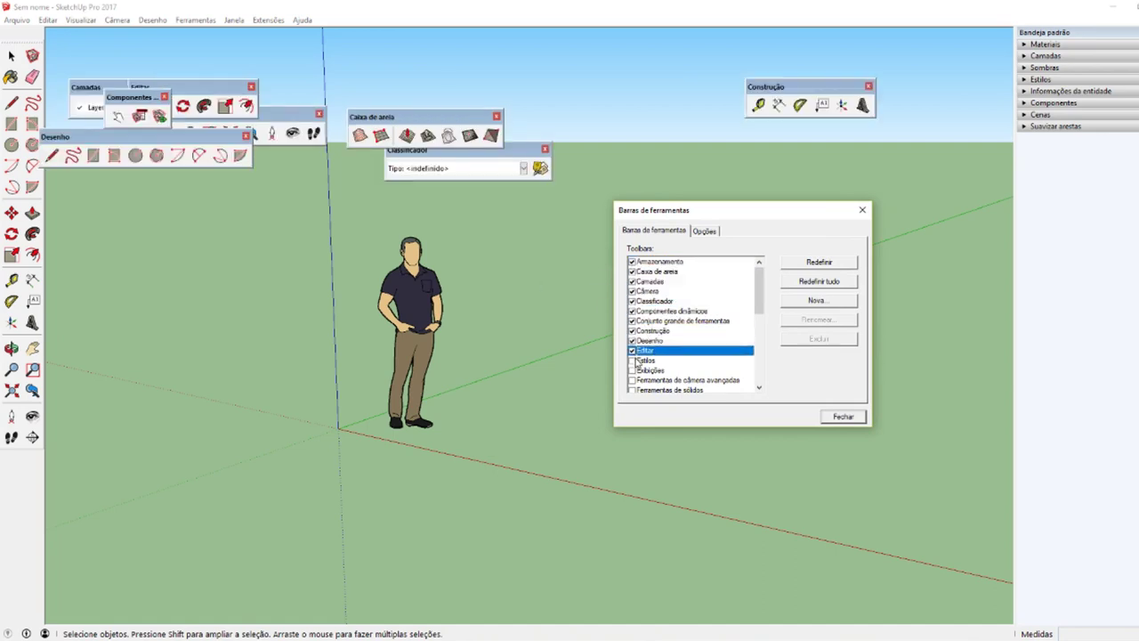
left_click(631, 359)
left_click(632, 369)
scroll(633, 372, "down", 1)
scroll(634, 372, "down", 2)
left_click(632, 321)
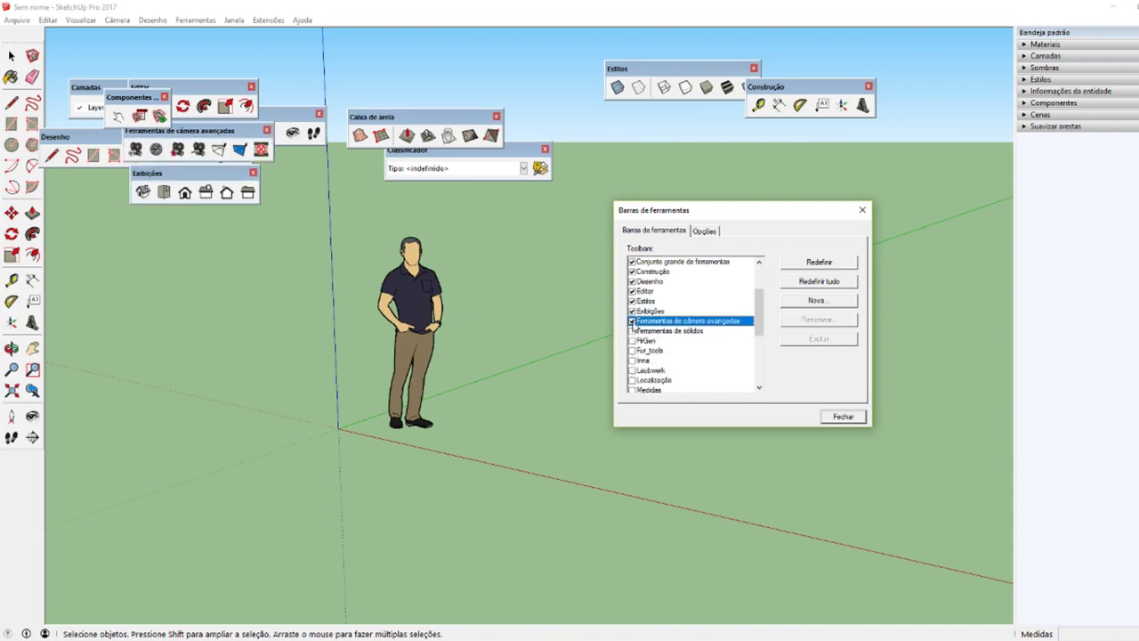
left_click(633, 331)
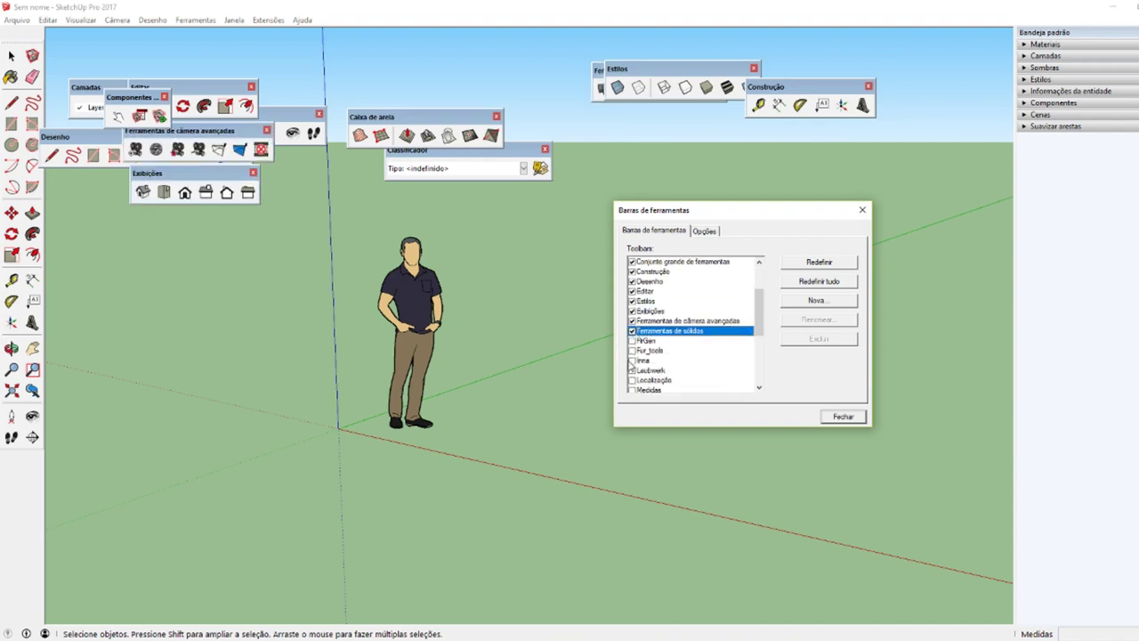
- Show the Seção and Sombras toolbars
scroll(630, 363, "down", 2)
scroll(629, 338, "down", 1)
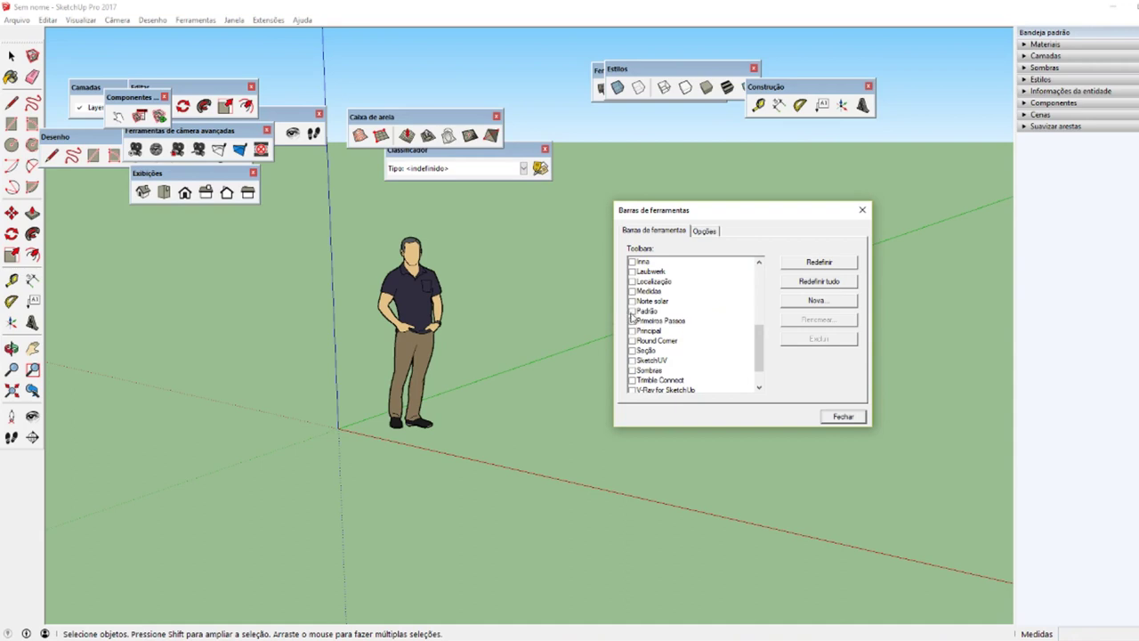
scroll(632, 317, "down", 1)
left_click(632, 321)
left_click(632, 339)
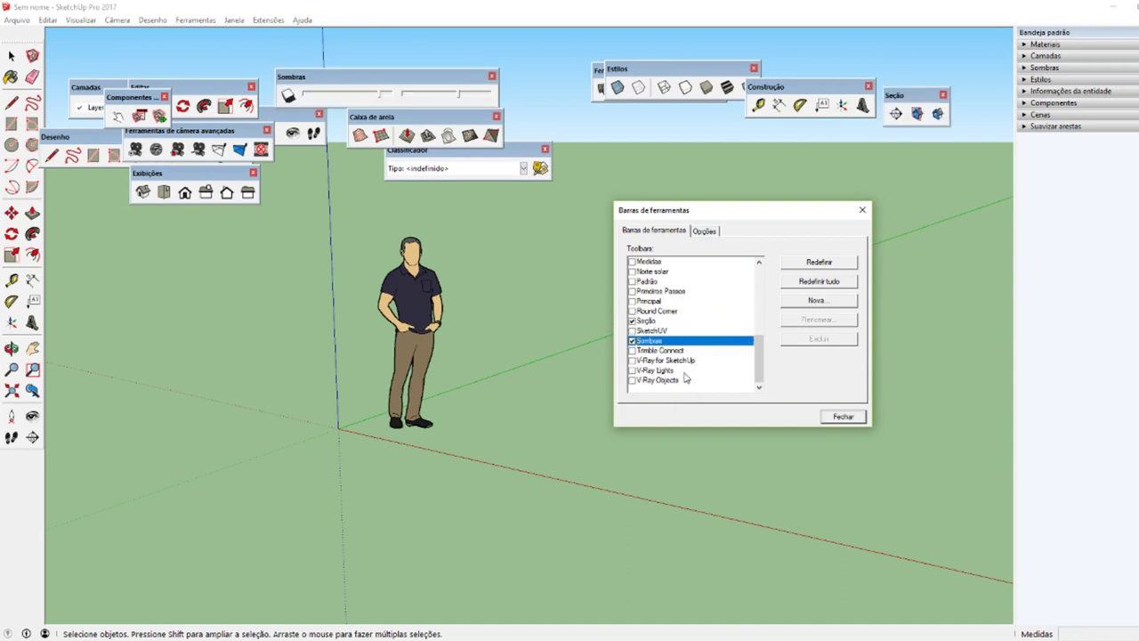
- Tick the three V-Ray toolbars, then untick them so they stay off
left_click(632, 360)
left_click(632, 370)
left_click(631, 380)
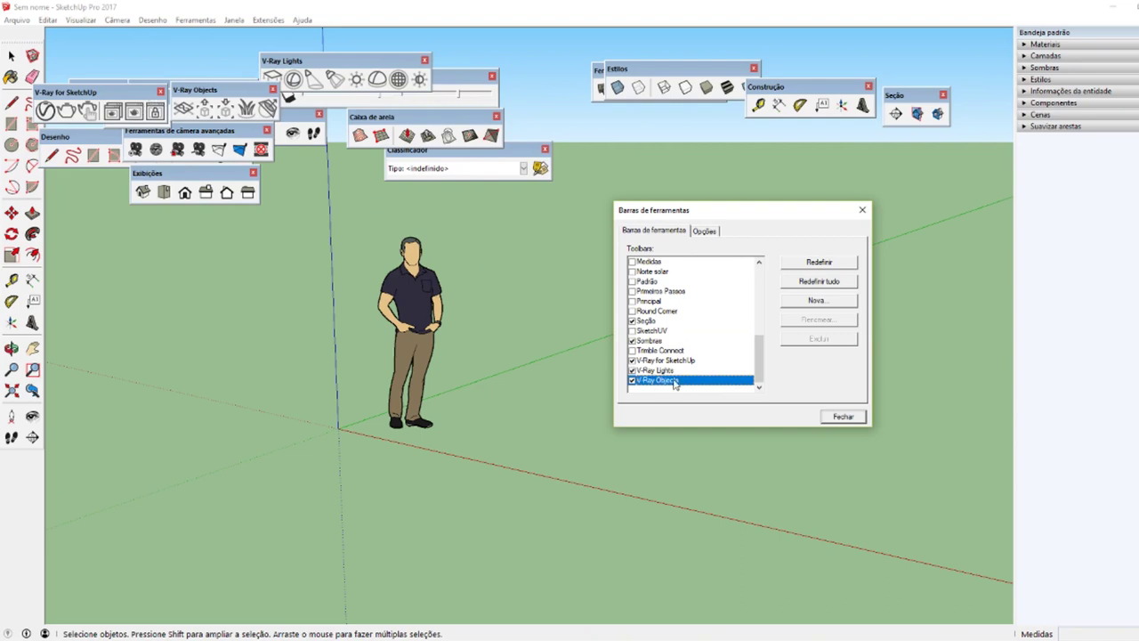
left_click(632, 380)
left_click(632, 370)
left_click(632, 361)
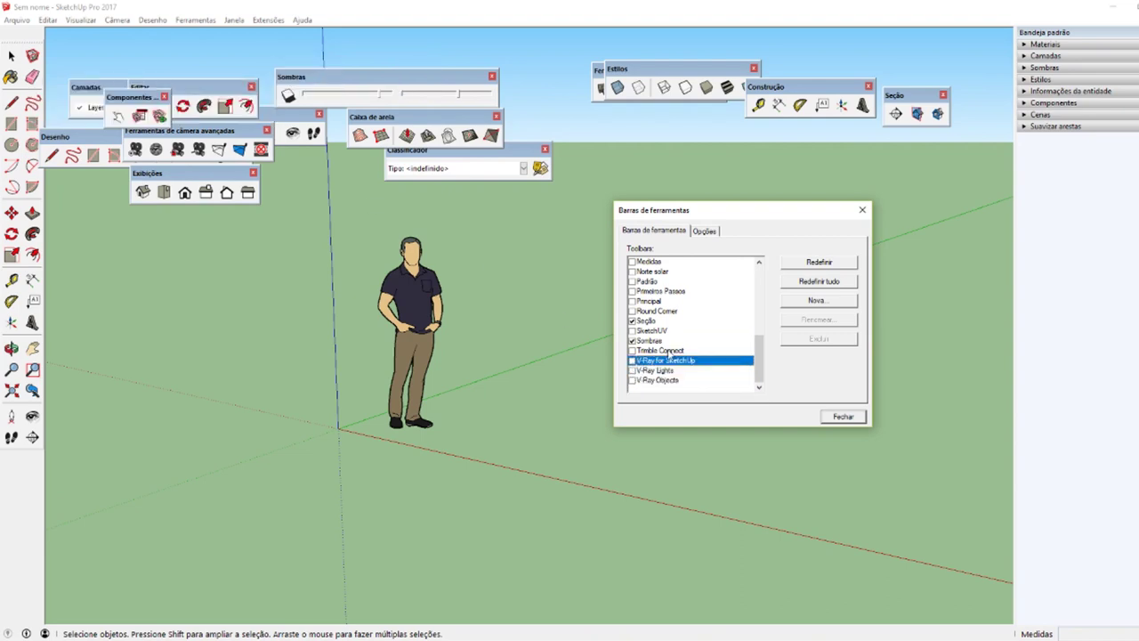
- Close the toolbar list and spread Componentes, advanced camera, Exibições, Caixa de areia and Classificador apart
left_click(842, 416)
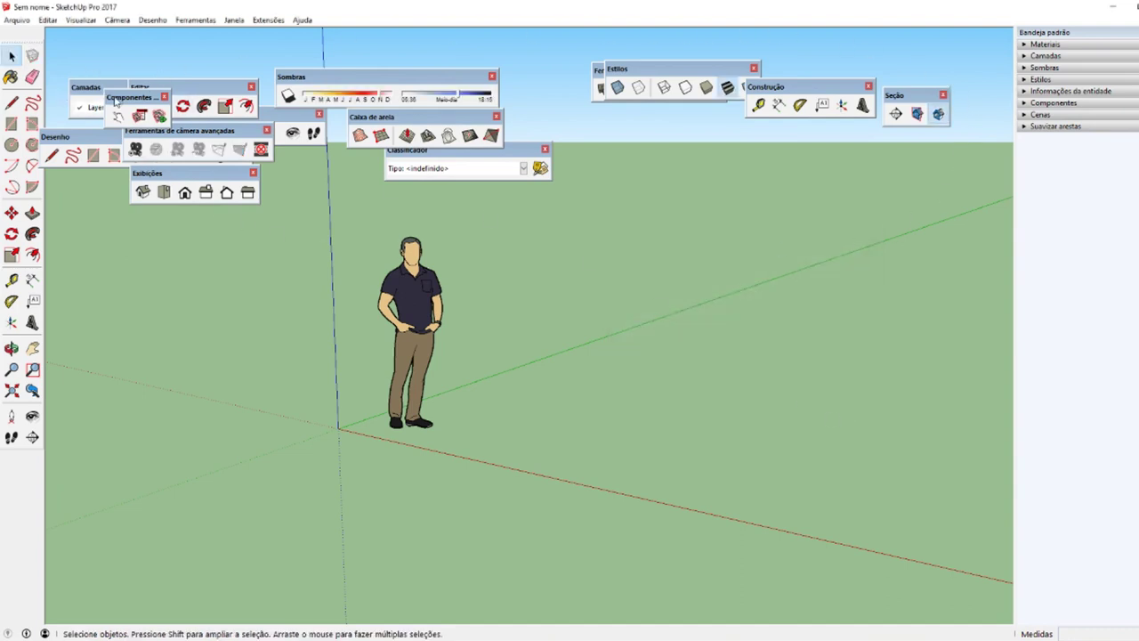
left_click_drag(114, 101, 391, 205)
left_click_drag(206, 131, 543, 228)
mouse_move(161, 173)
left_mouse_down()
mouse_move(489, 266)
mouse_move(558, 274)
left_mouse_up()
left_click_drag(359, 119, 663, 152)
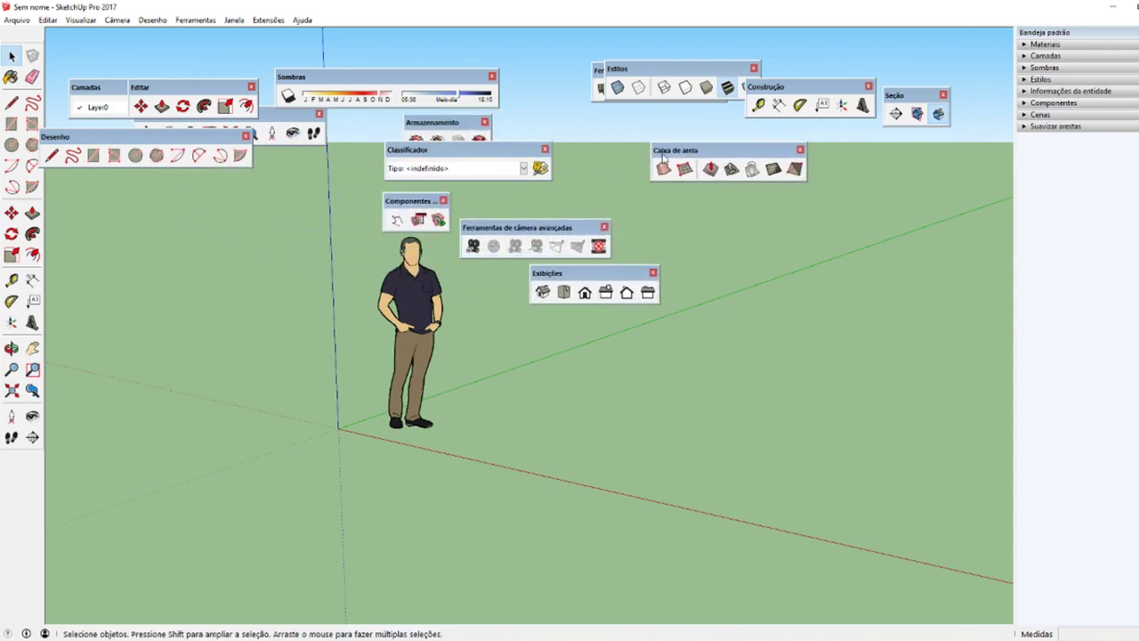
left_click_drag(473, 153, 737, 201)
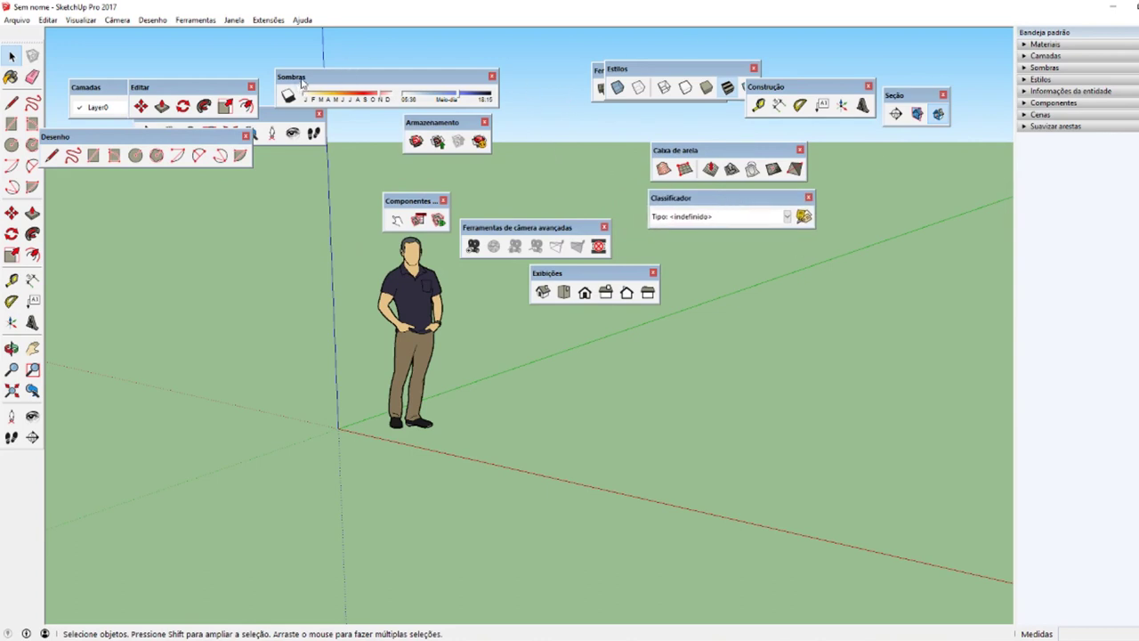
- Try docking Sombras at the top, then dock Estilos there instead and lower Desenho
mouse_move(301, 82)
left_mouse_down()
mouse_move(313, 14)
mouse_move(279, 35)
mouse_move(71, 37)
mouse_move(33, 35)
mouse_move(9, 5)
mouse_move(139, 77)
mouse_move(223, 67)
mouse_move(7, 33)
mouse_move(4, 19)
left_mouse_up()
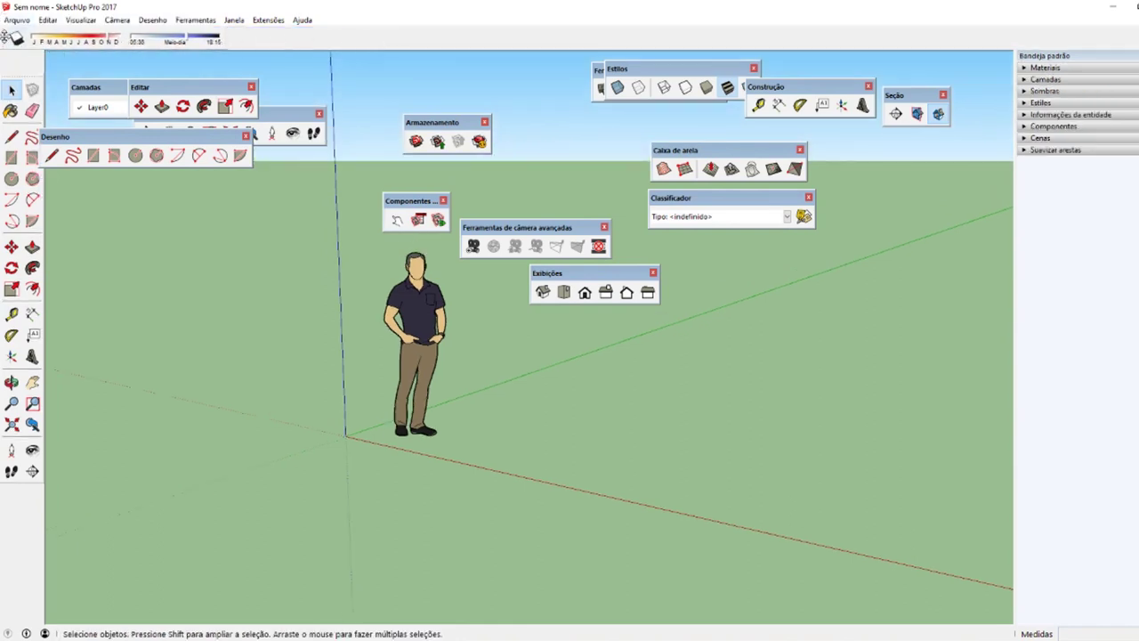
mouse_move(5, 36)
left_mouse_down()
mouse_move(333, 7)
mouse_move(197, 50)
mouse_move(3, 3)
mouse_move(8, 37)
mouse_move(64, 3)
mouse_move(369, 127)
left_mouse_up()
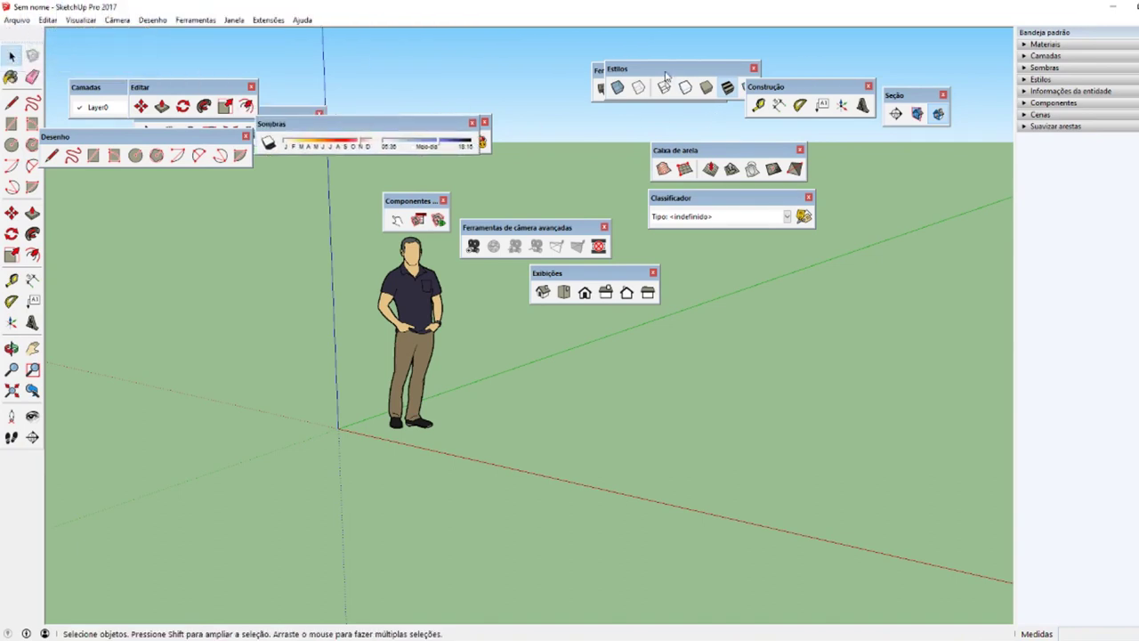
left_click_drag(665, 76, 62, 38)
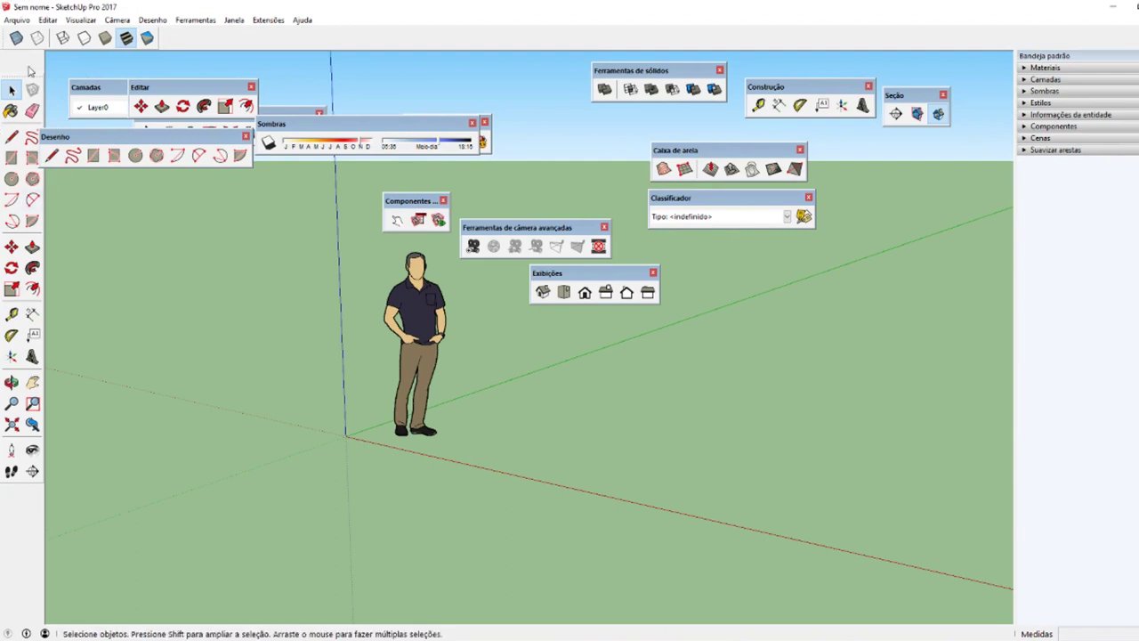
left_click_drag(71, 136, 131, 231)
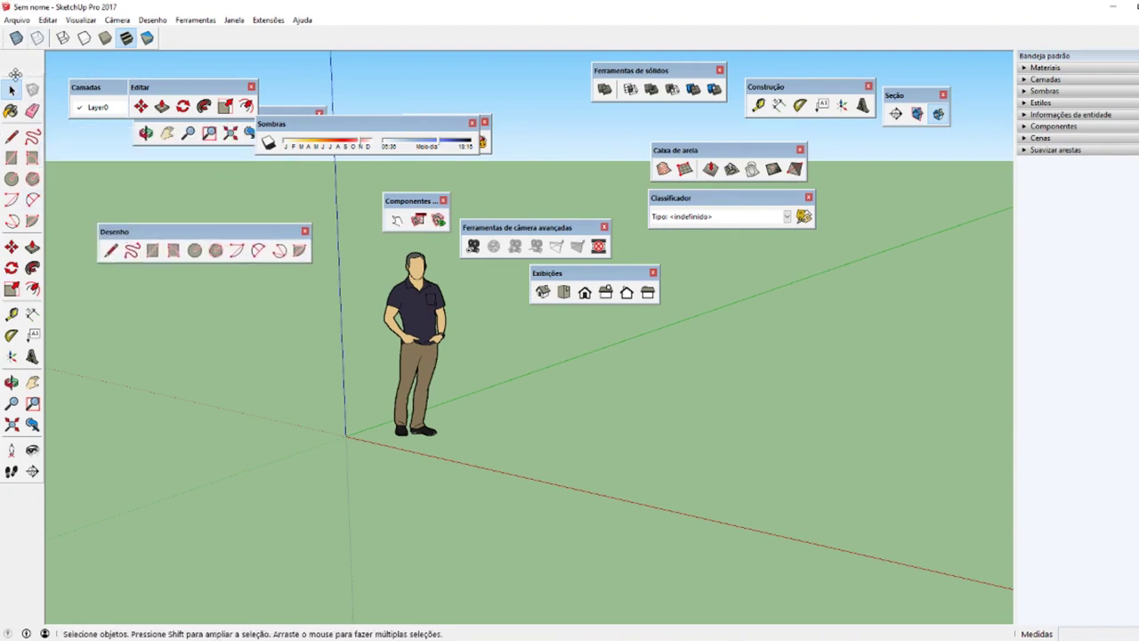
left_click(80, 20)
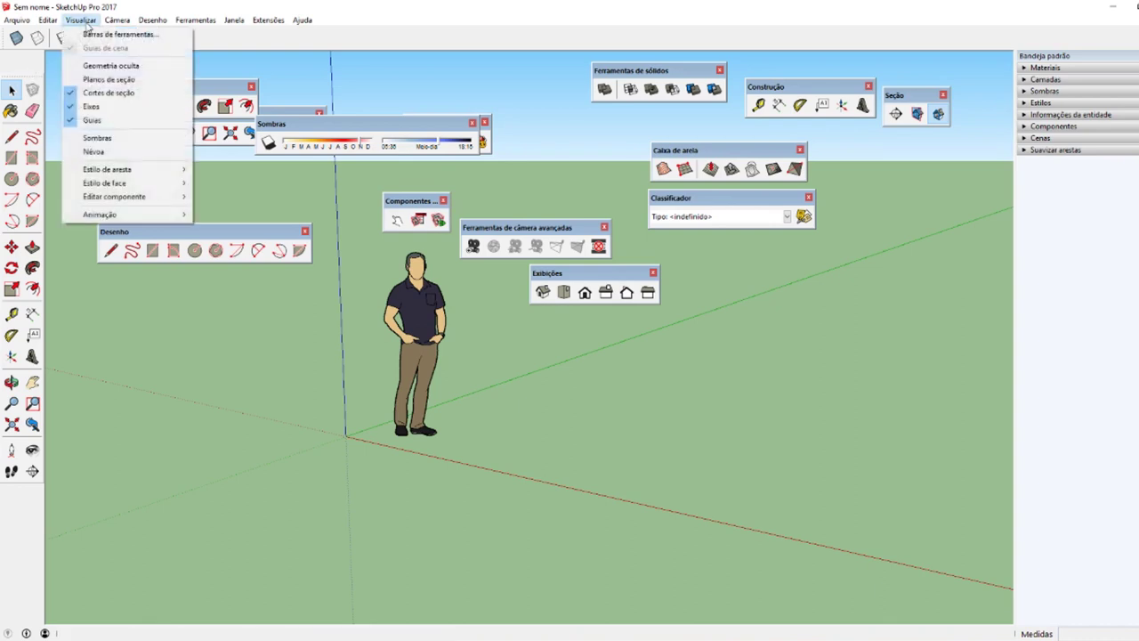
left_click(82, 34)
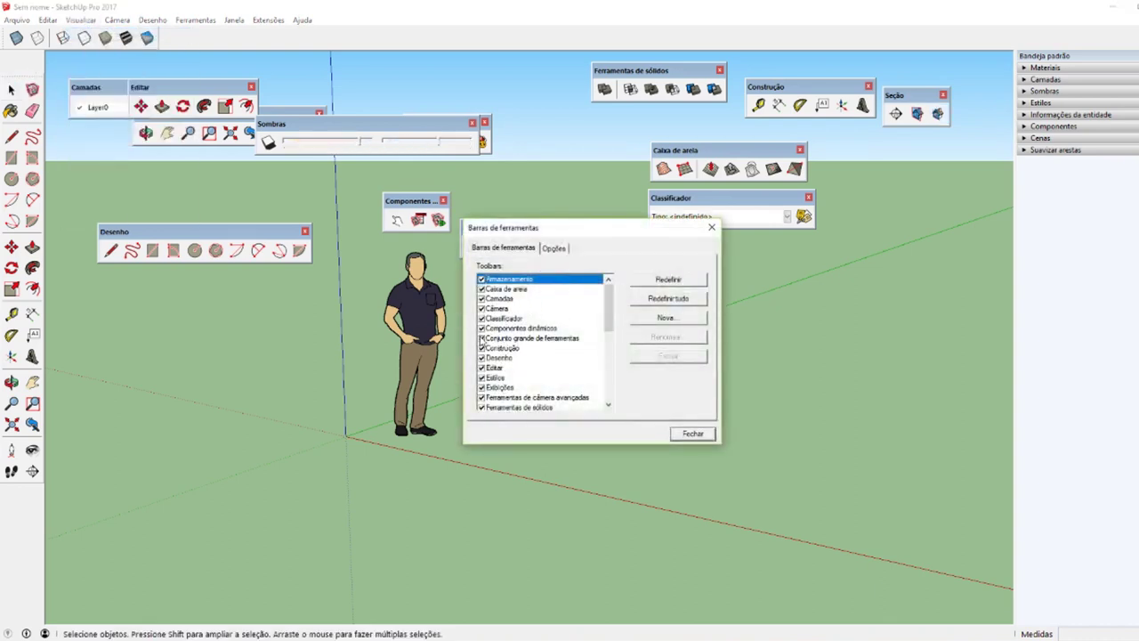
left_click(481, 338)
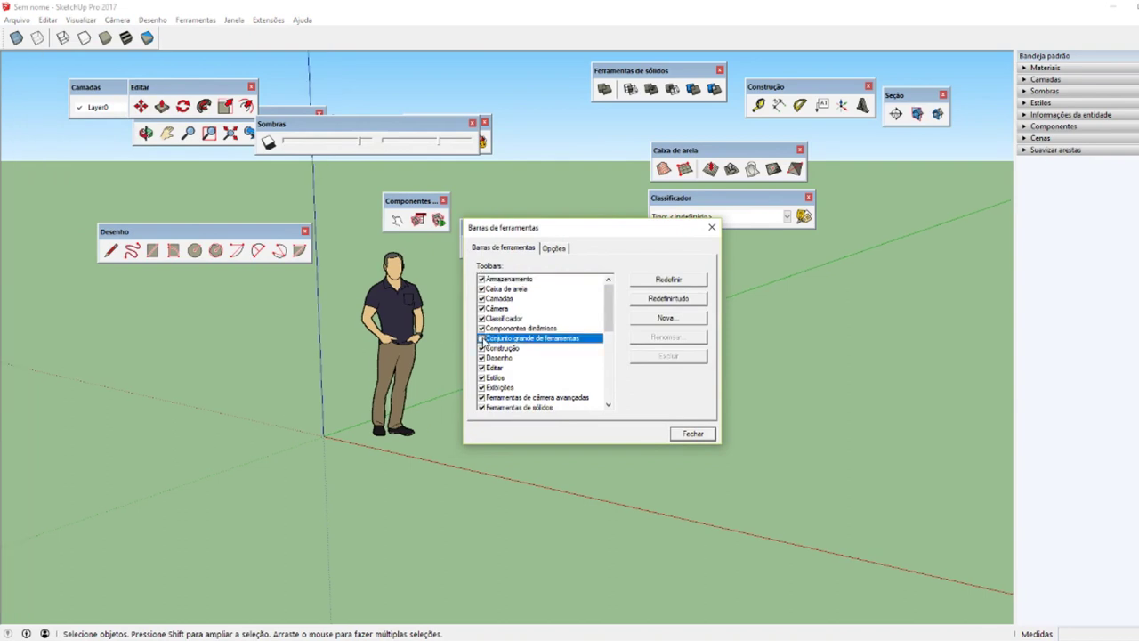
left_click(482, 338)
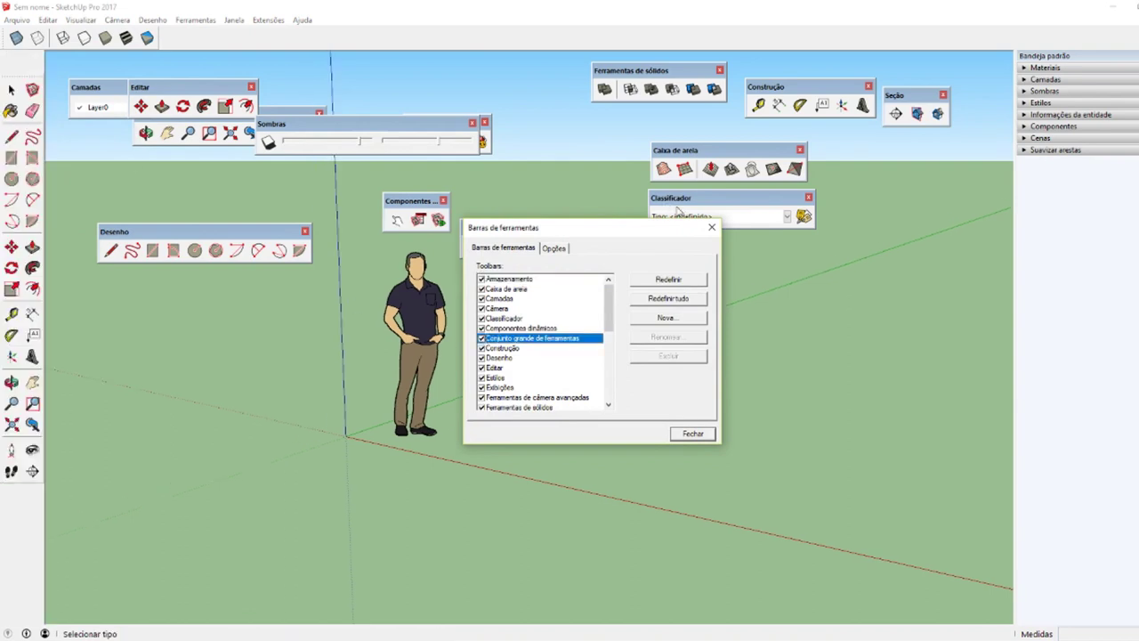
left_click(711, 227)
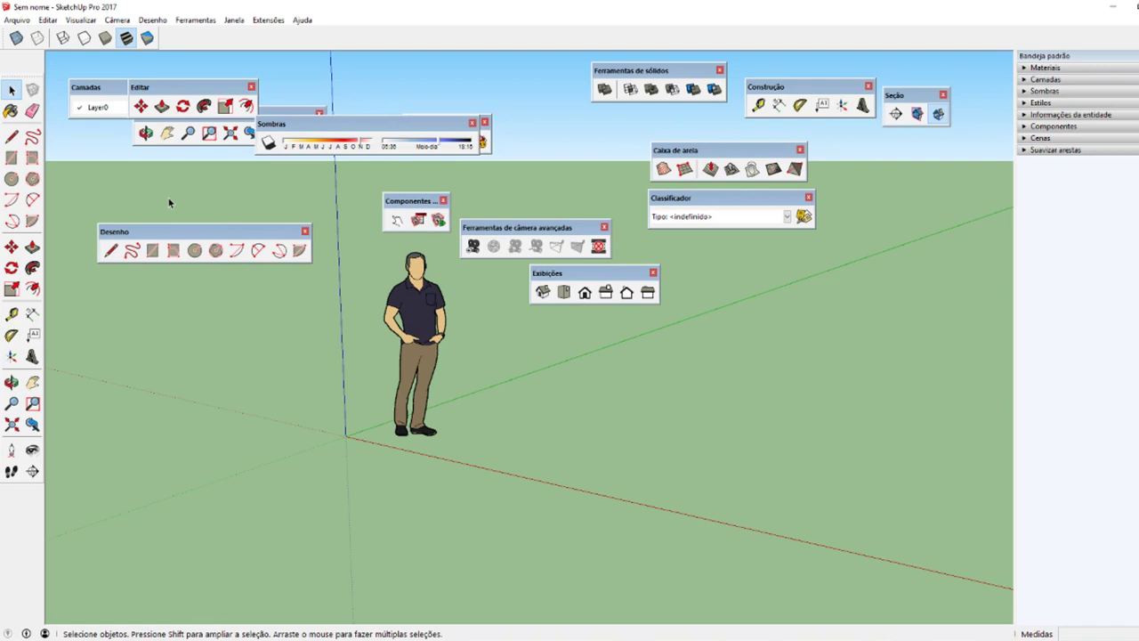
- Undock the large tool set from the left edge and move it, Classificador and Desenho rightward
left_click_drag(132, 234, 110, 189)
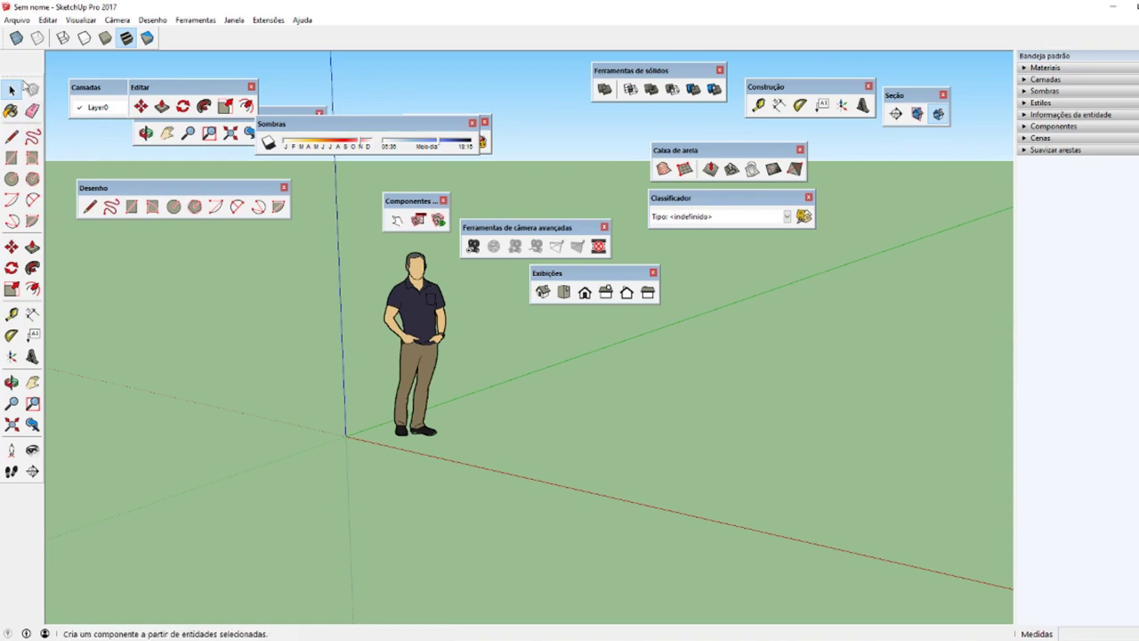
mouse_move(21, 78)
left_mouse_down()
mouse_move(498, 225)
mouse_move(856, 165)
left_mouse_up()
left_click_drag(676, 150, 223, 326)
left_click_drag(677, 198, 240, 271)
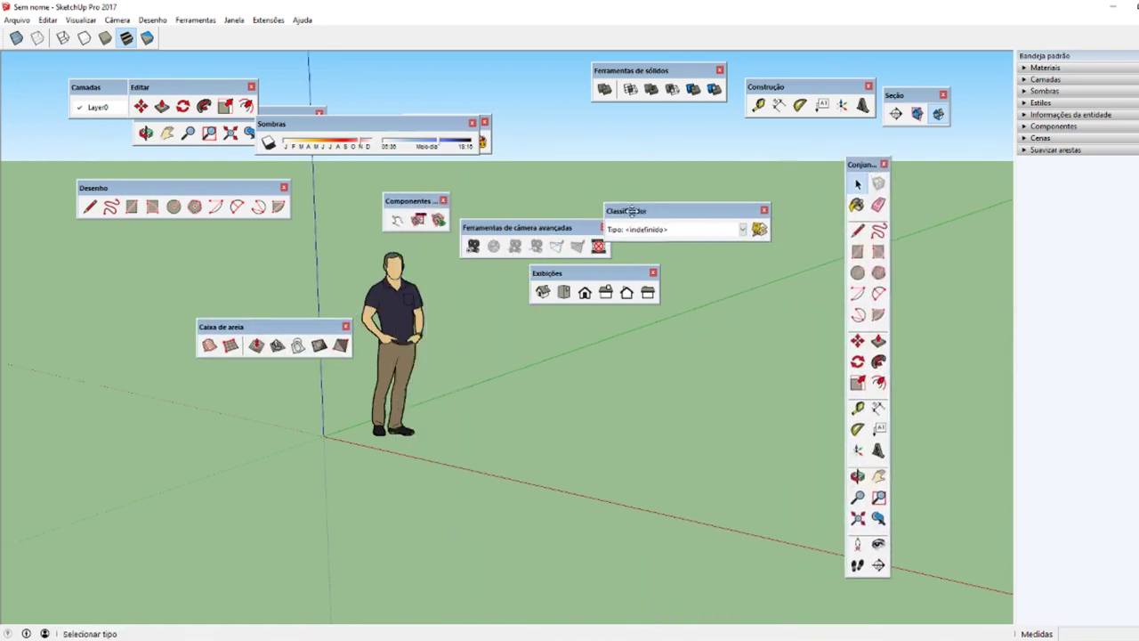
mouse_move(116, 192)
left_mouse_down()
mouse_move(652, 442)
mouse_move(668, 253)
left_mouse_up()
- Group Editar and Construção near the large tool set; reposition Exibições, Desenho and Sombras
left_click_drag(562, 276, 472, 297)
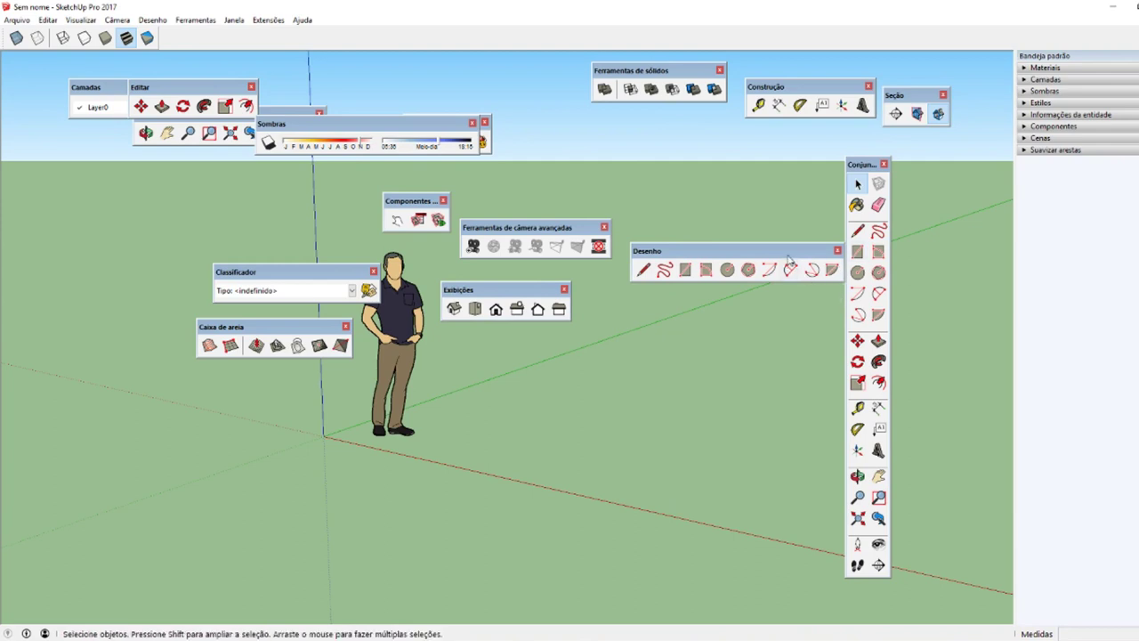
left_click_drag(788, 253, 785, 241)
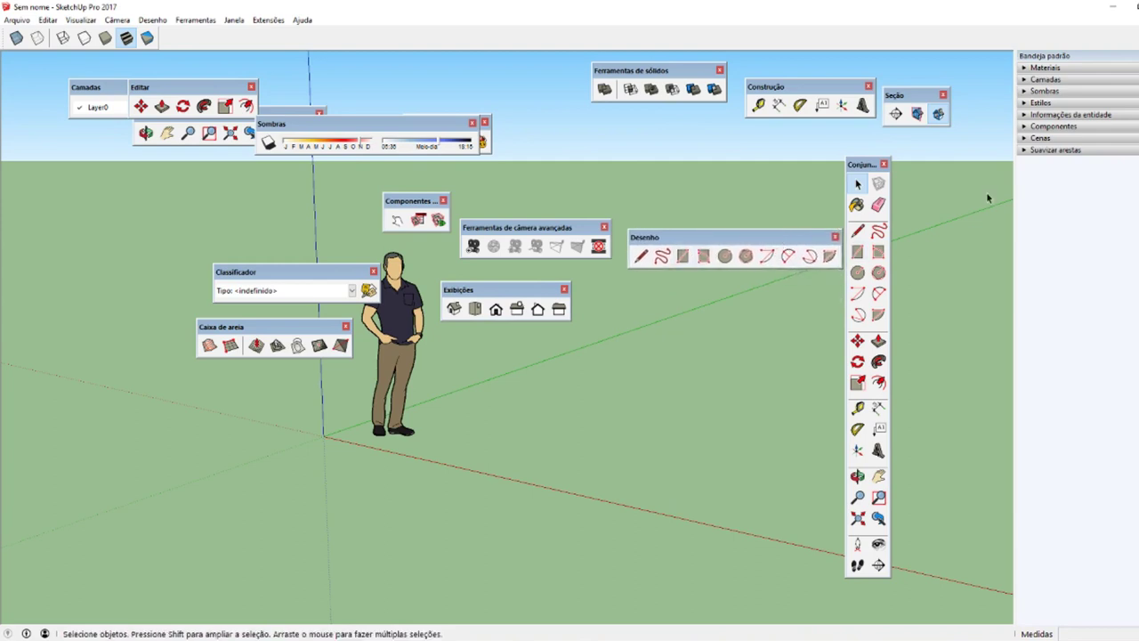
left_click_drag(806, 88, 761, 419)
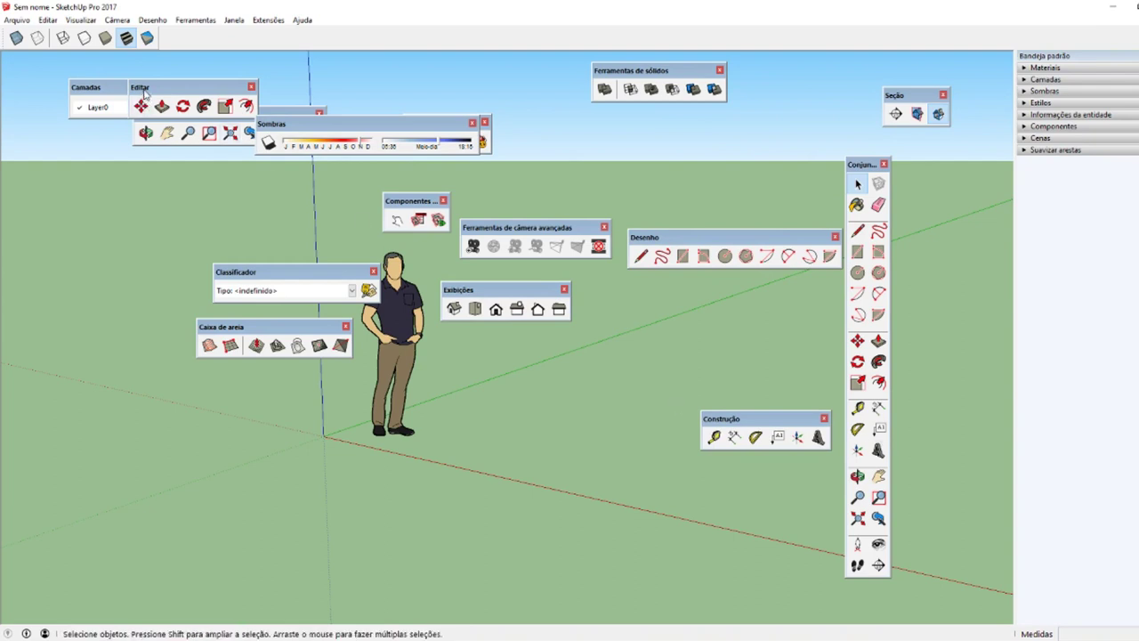
mouse_move(143, 88)
left_mouse_down()
mouse_move(705, 317)
mouse_move(714, 352)
left_mouse_up()
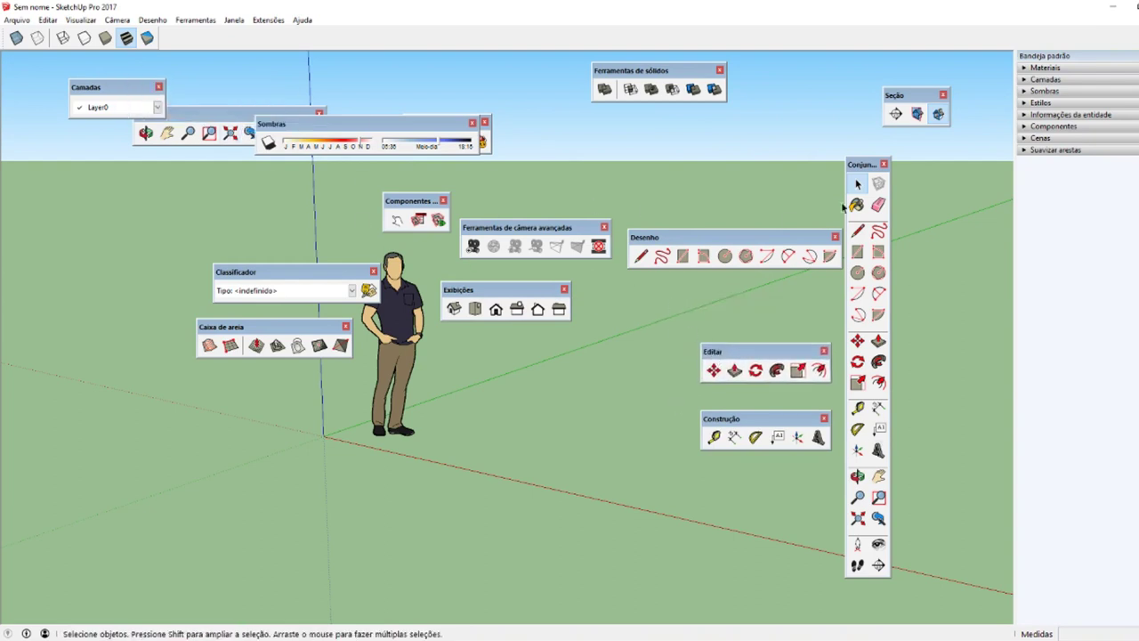
left_click_drag(426, 122, 274, 172)
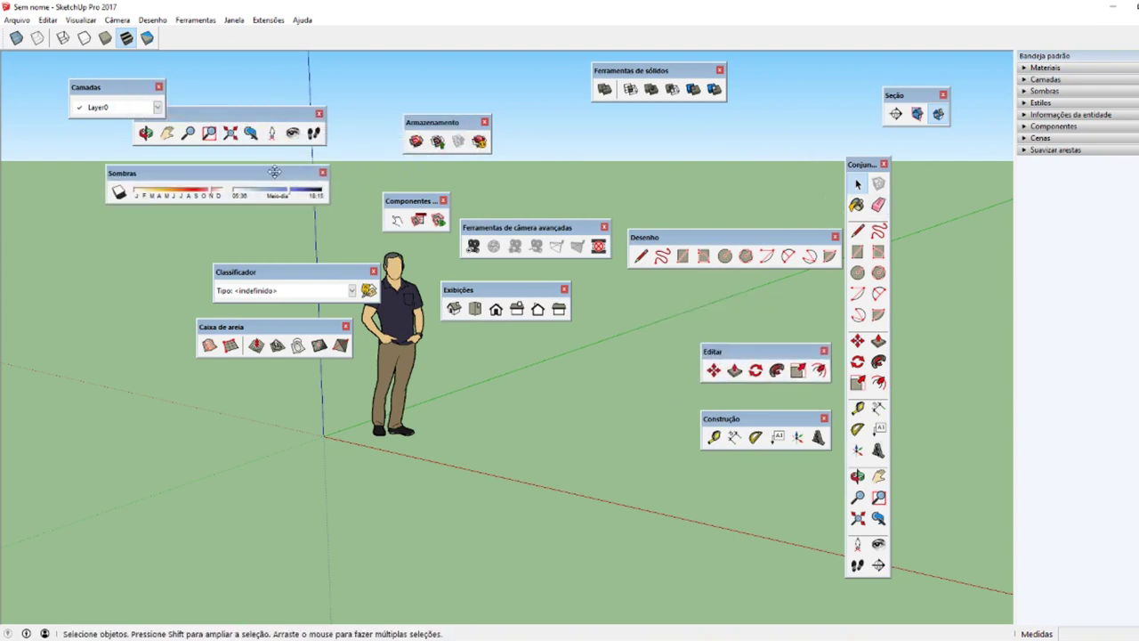
- Turn on the Principal toolbar and place it at the upper right, moving Classificador up-left
left_click(80, 20)
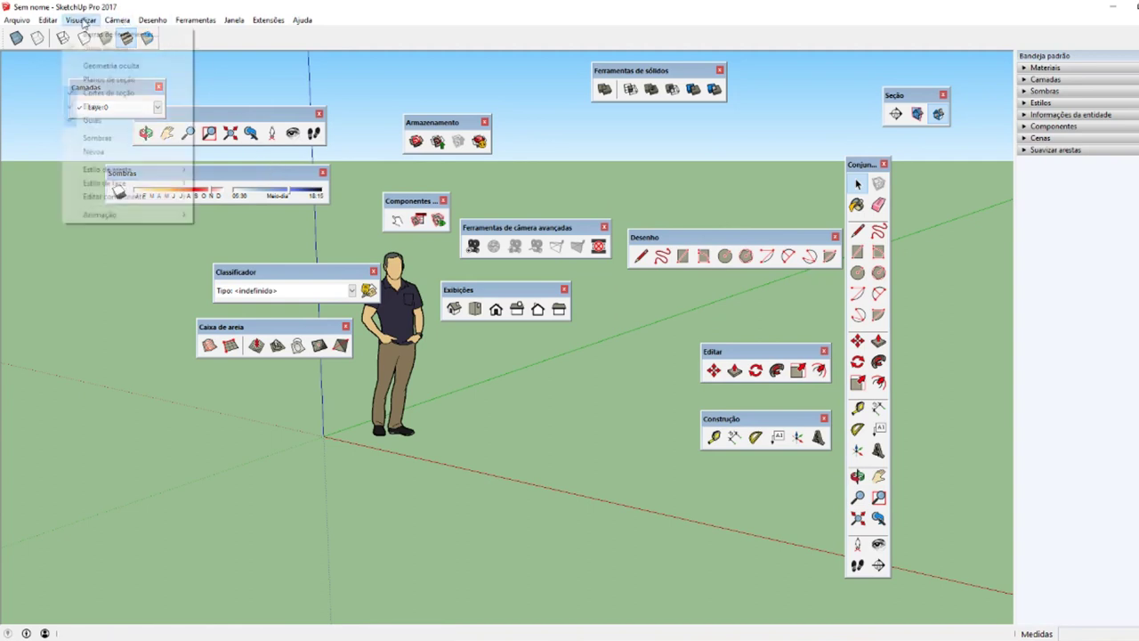
left_click(94, 27)
scroll(520, 328, "down", 3)
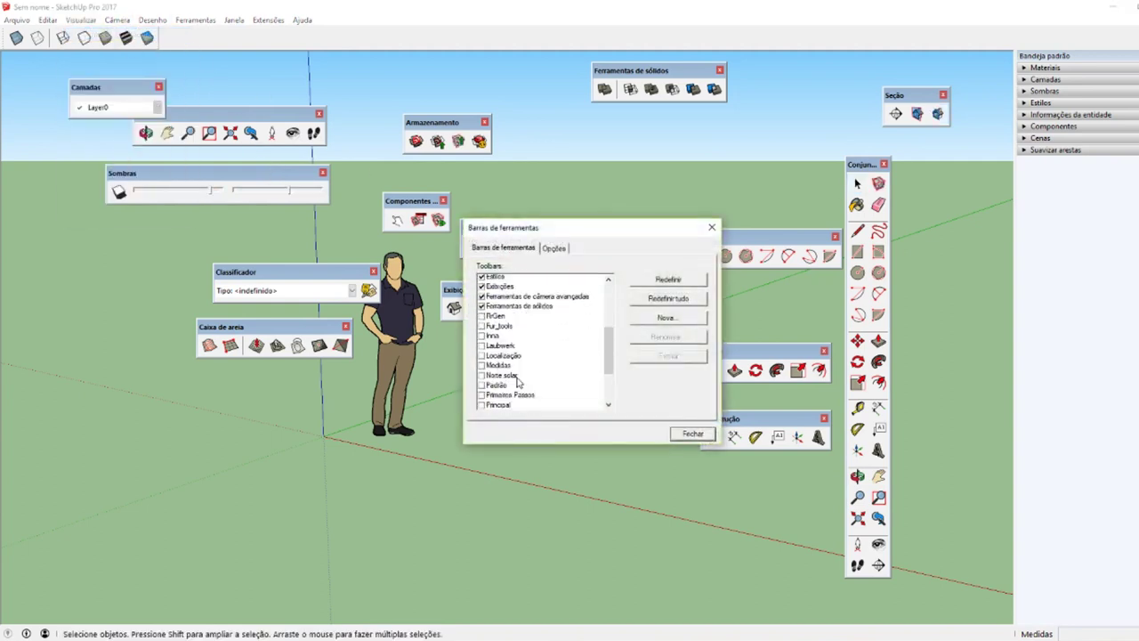
scroll(502, 325, "down", 2)
scroll(486, 322, "down", 1)
left_click(481, 328)
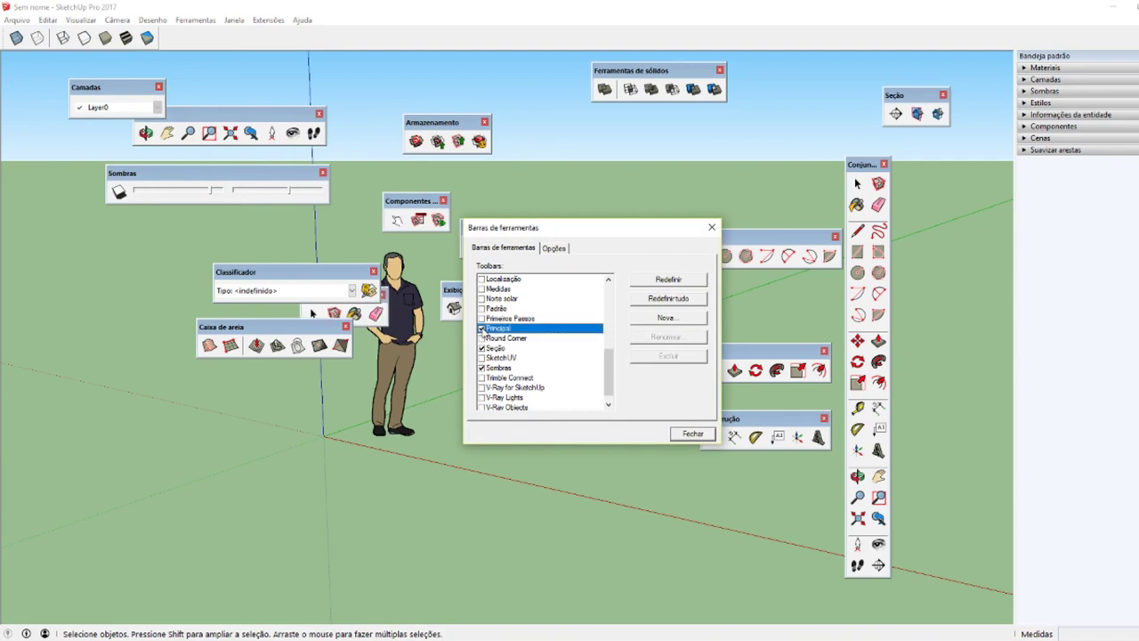
left_click(711, 226)
left_click_drag(258, 271, 199, 226)
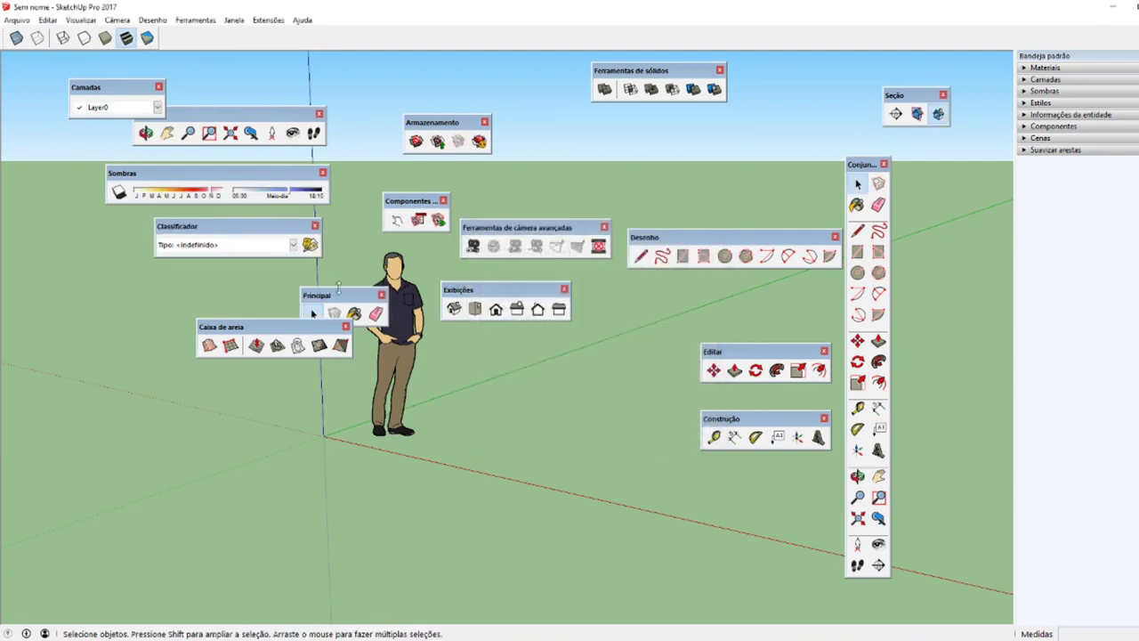
mouse_move(340, 295)
left_mouse_down()
mouse_move(708, 177)
mouse_move(784, 182)
left_mouse_up()
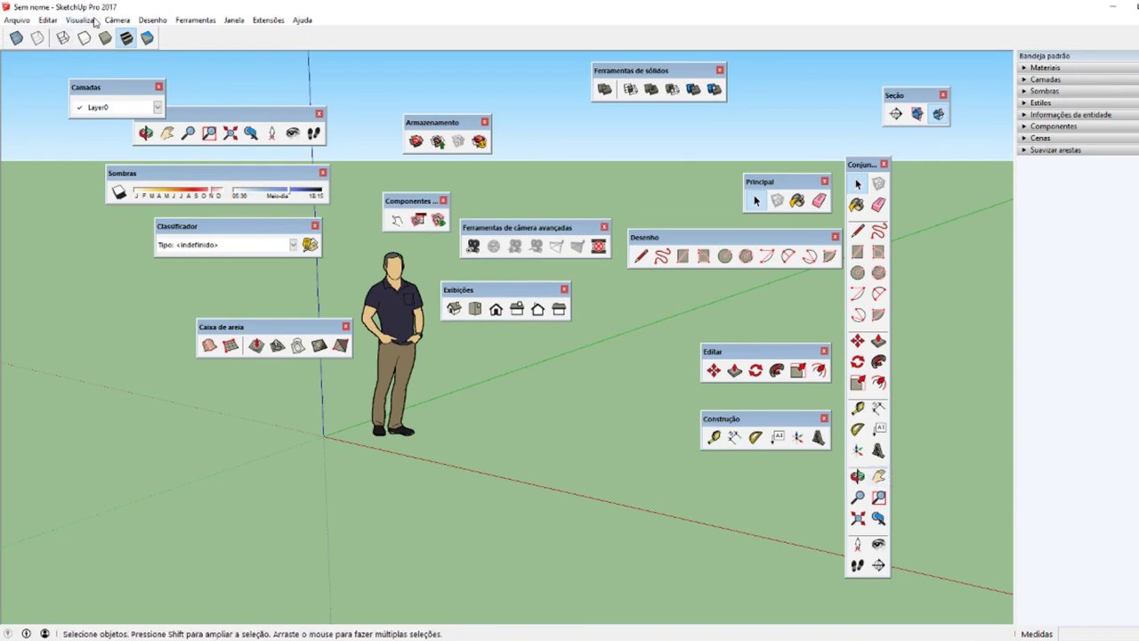
- Reopen the toolbar list and toggle the Câmera toolbar to locate it
left_click(80, 20)
left_click(100, 34)
left_click(482, 309)
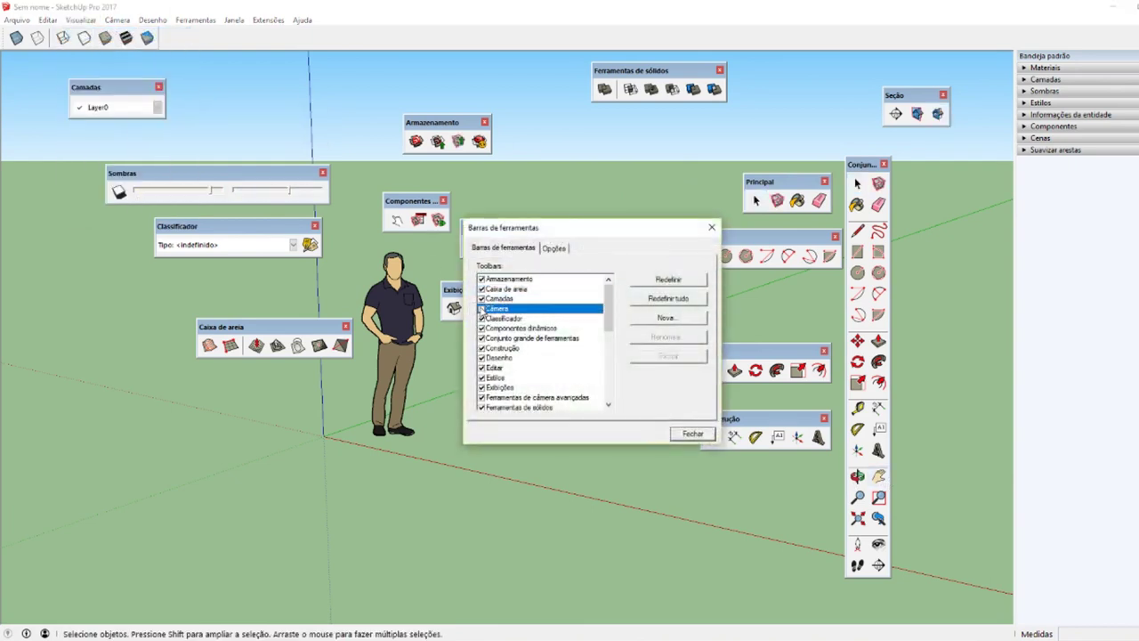
left_click(481, 309)
- Move the Câmera toolbar to the lower right, shift the large tool set right, and close Principal
left_click(692, 433)
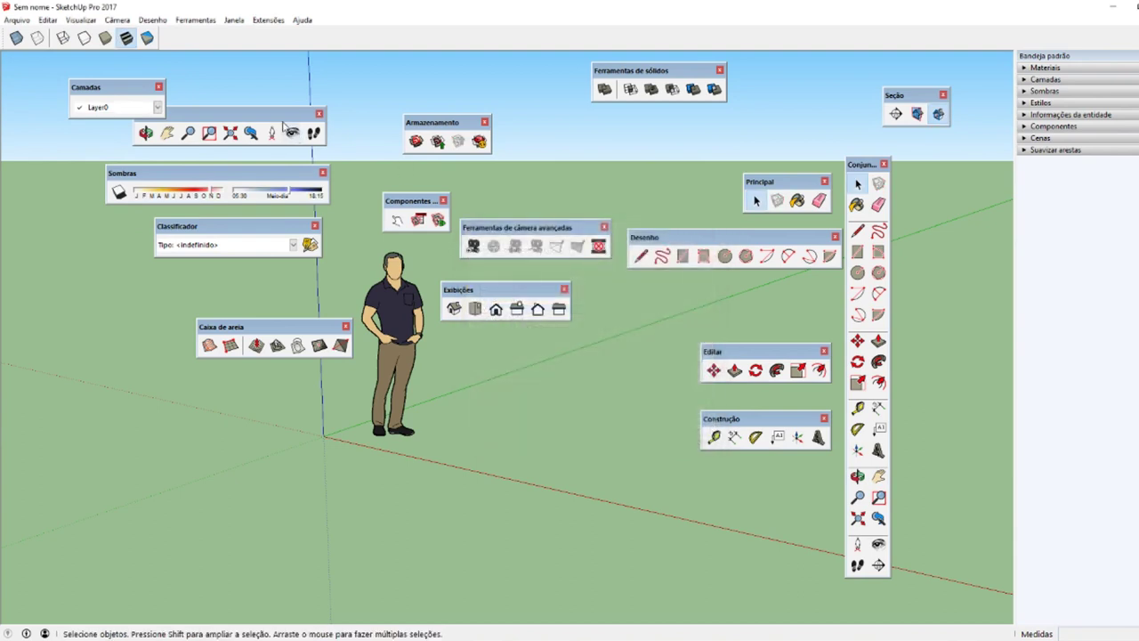
mouse_move(268, 114)
left_mouse_down()
mouse_move(780, 499)
mouse_move(761, 483)
left_mouse_up()
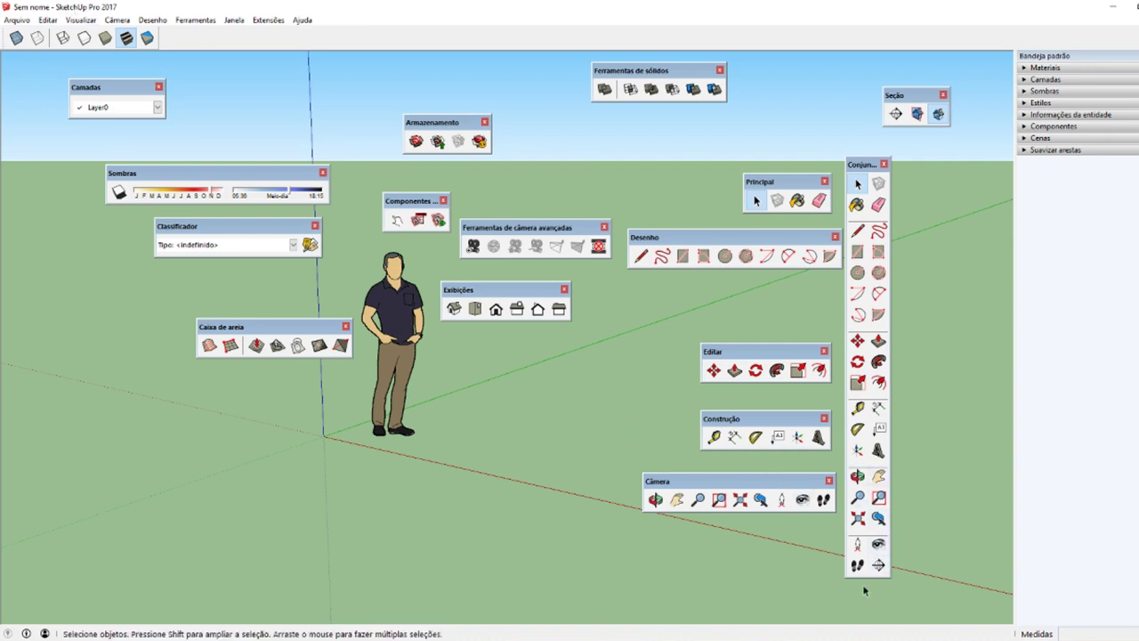
left_click_drag(768, 481, 771, 509)
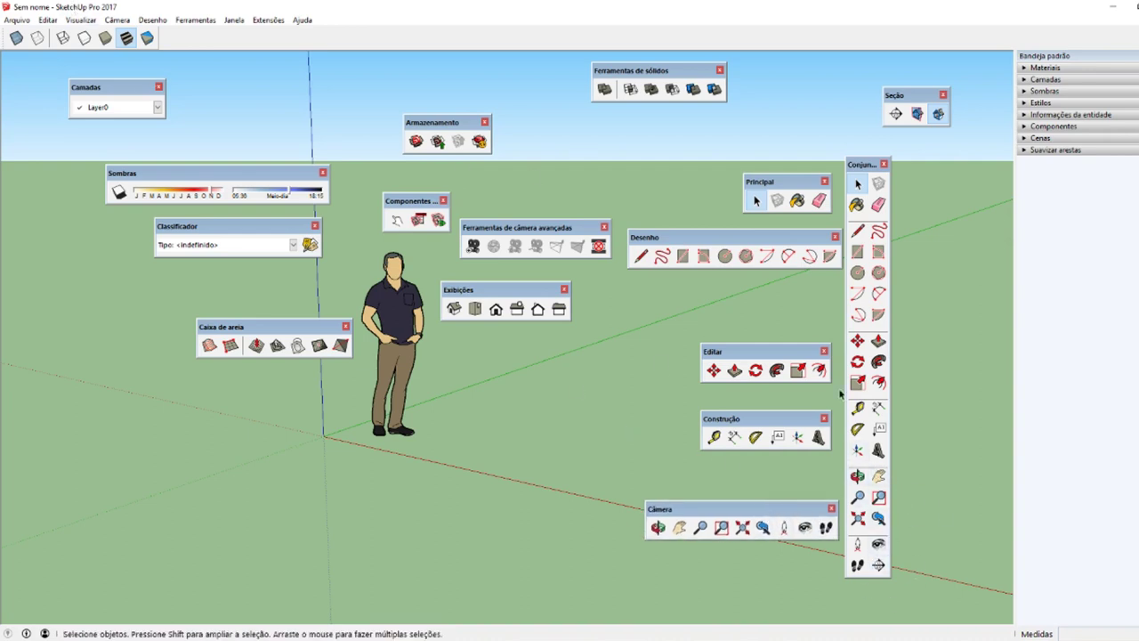
left_click_drag(865, 172, 901, 168)
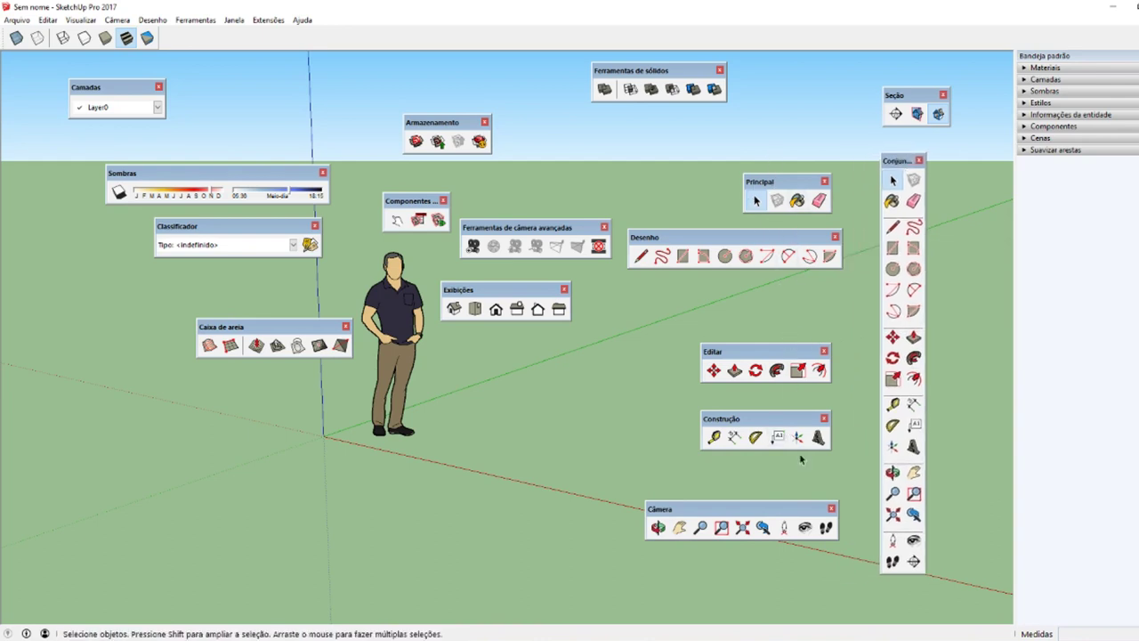
left_click(825, 182)
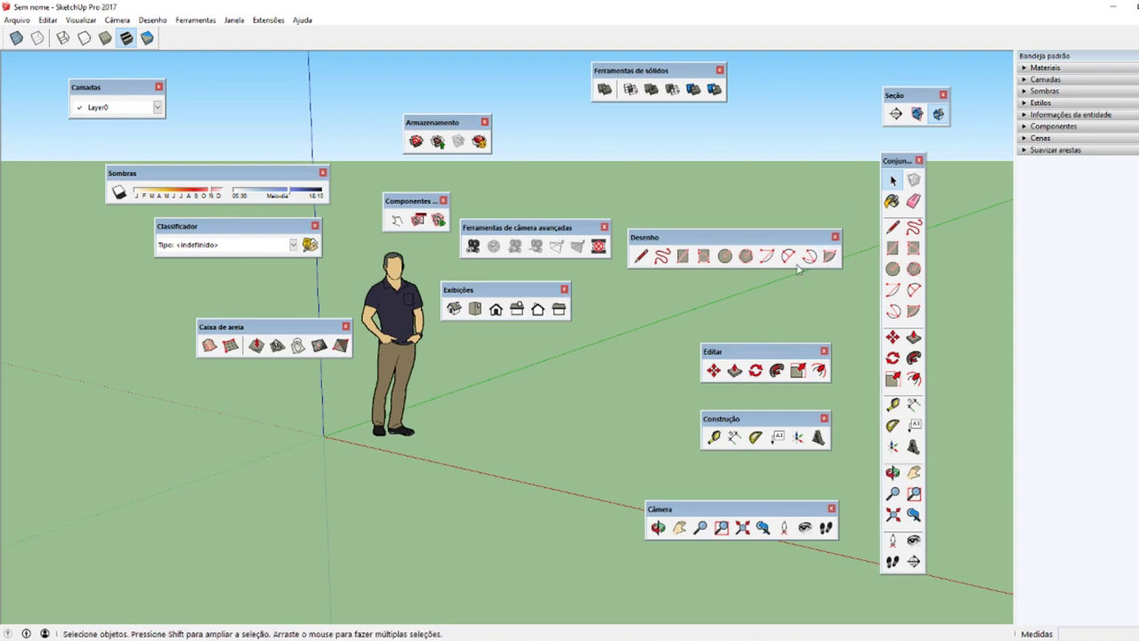
- Align the Desenho, Editar, Construção and Câmera toolbars in a column, then switch to XMind
left_click_drag(770, 250, 775, 271)
left_click_drag(779, 353, 781, 345)
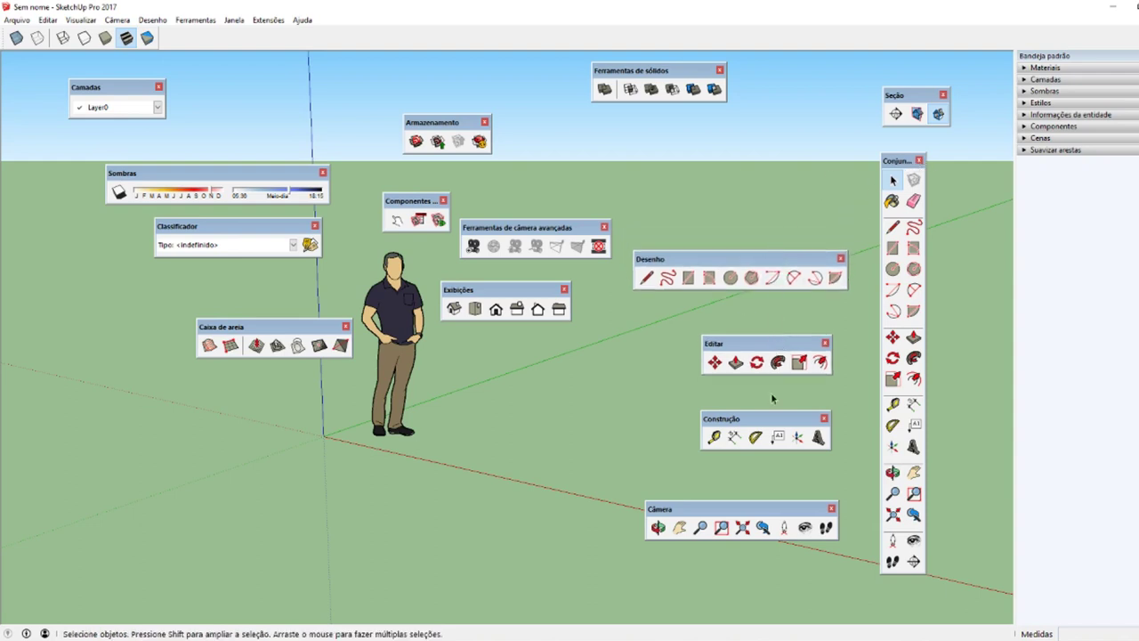
left_click_drag(778, 420, 782, 412)
left_click_drag(770, 509, 768, 482)
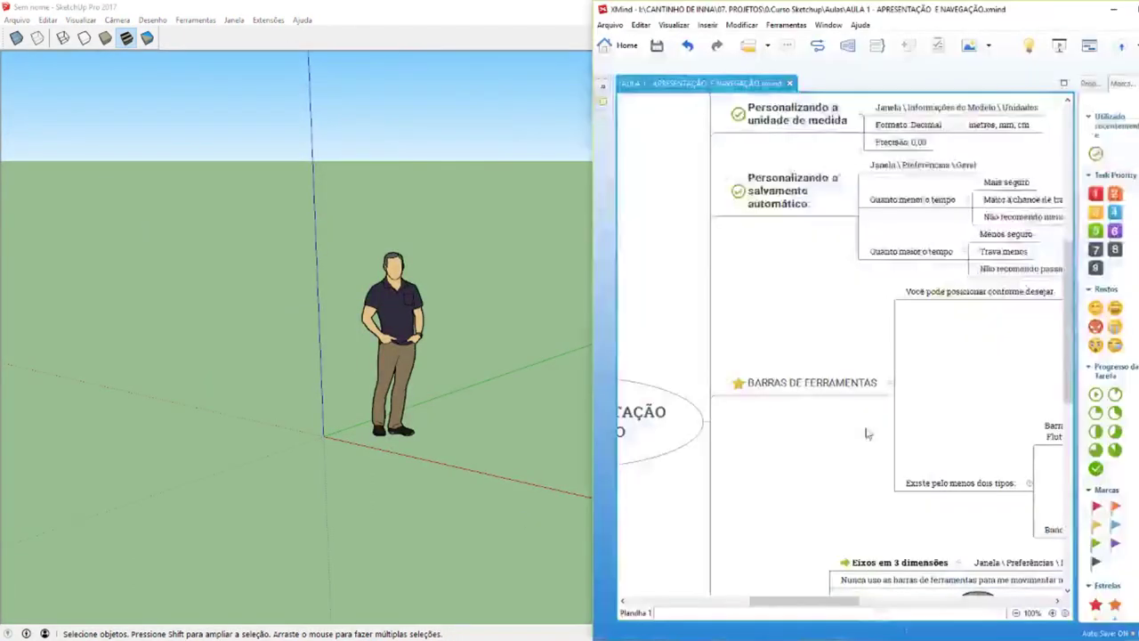
left_click(794, 638)
- Review the topics Você pode posicionar…, Existe pelo menos dois tipos:, Bandeja Padrão and Barra de Ferramentas Flutuantes
left_click_drag(801, 601, 861, 600)
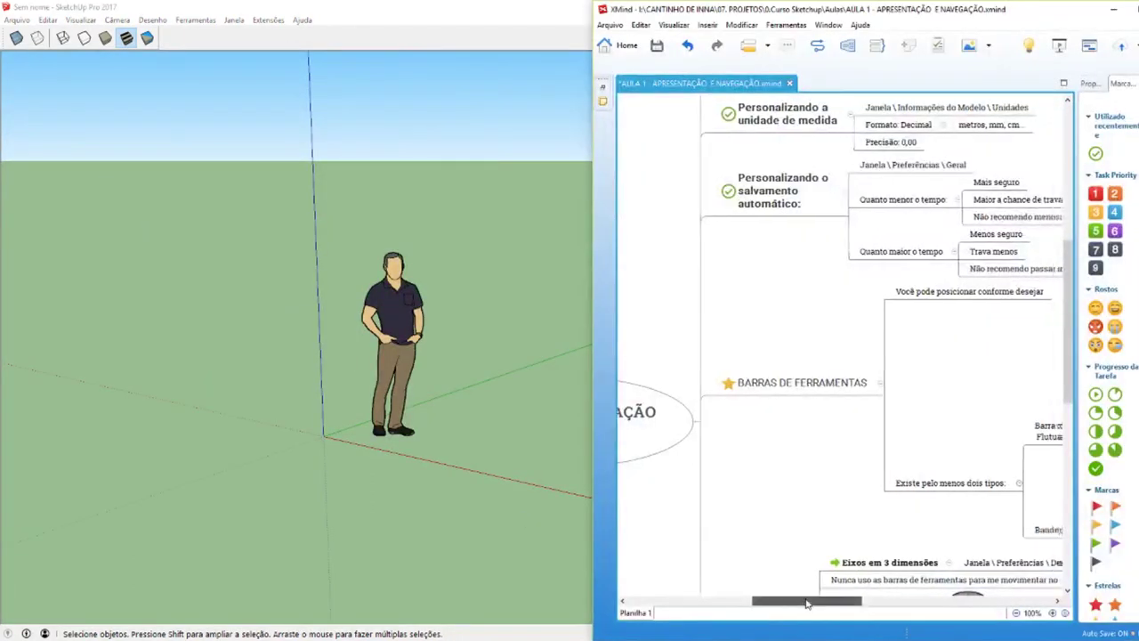
left_click(703, 298)
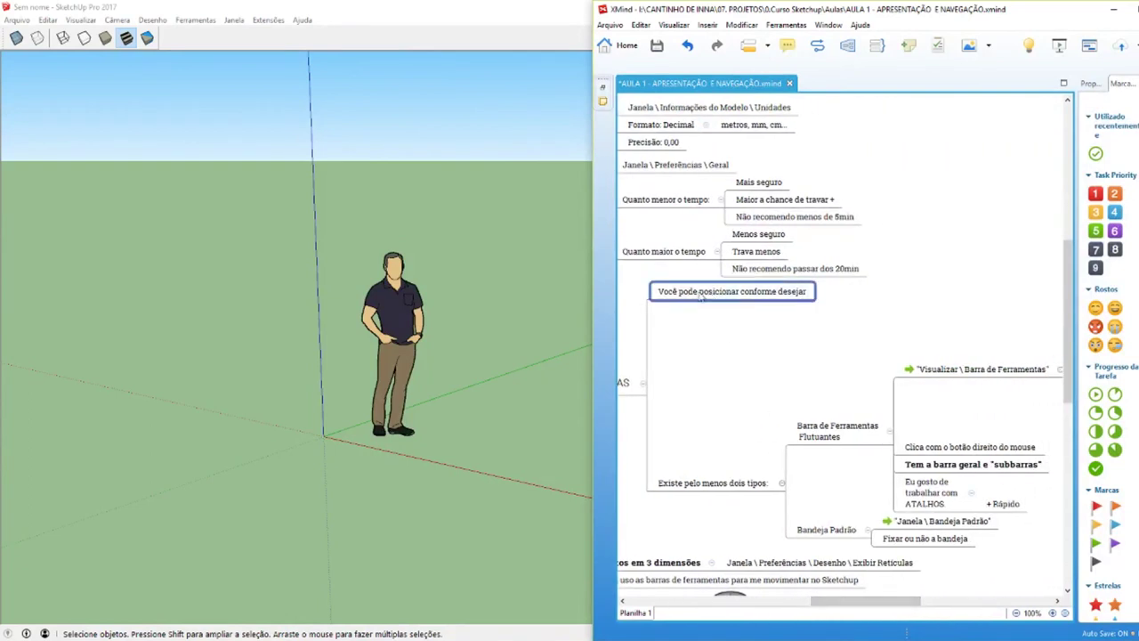
left_click(715, 489)
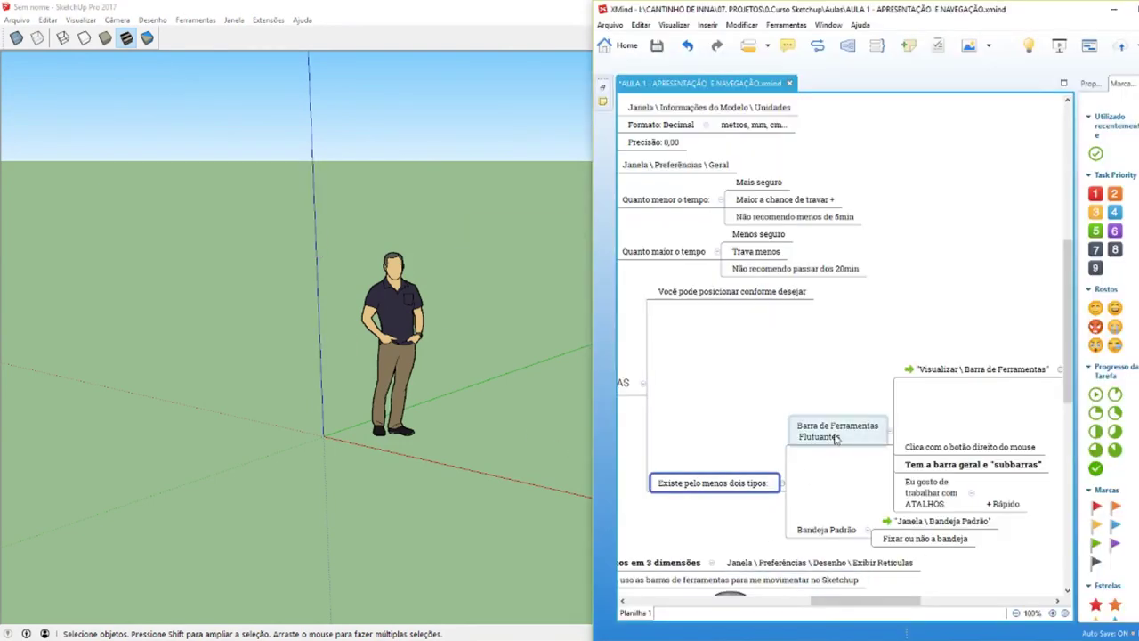
left_click(826, 533)
left_click(824, 436)
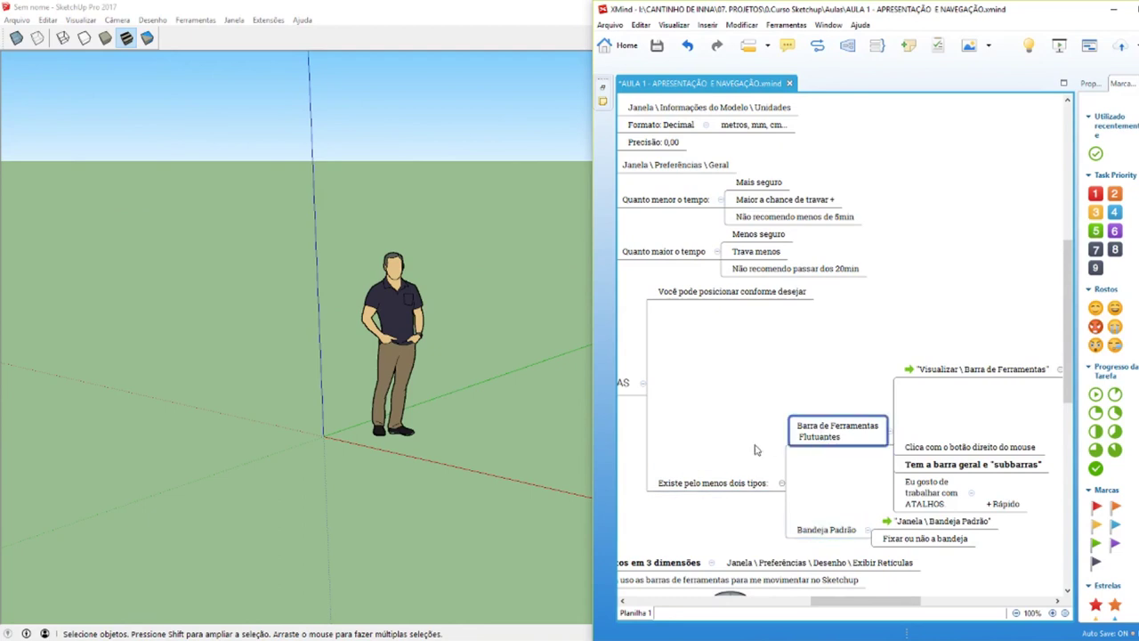
left_click_drag(866, 602, 899, 602)
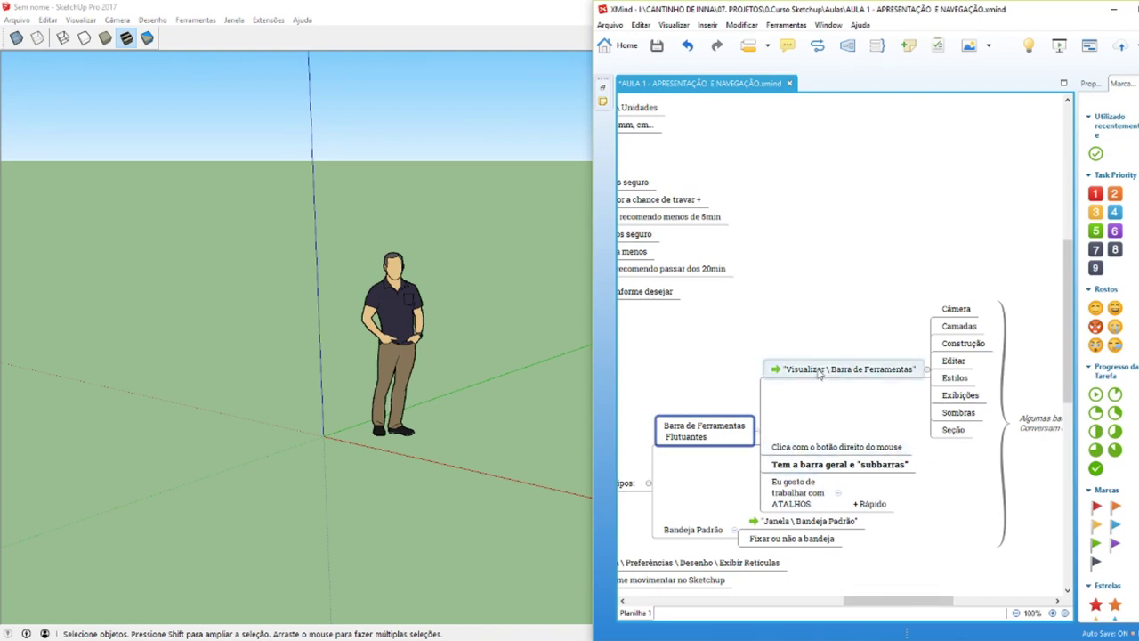
- Select the Visualizar \ Barra de Ferramentas topic and look through SketchUp's toolbar list
left_click(795, 373)
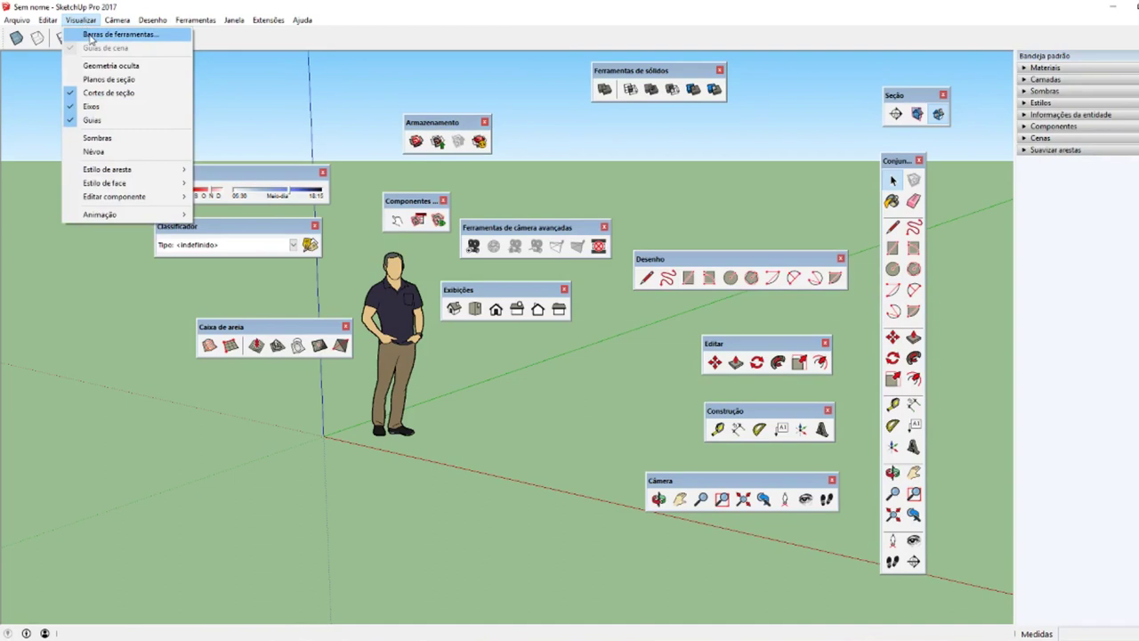
left_click(89, 38)
left_click(711, 227)
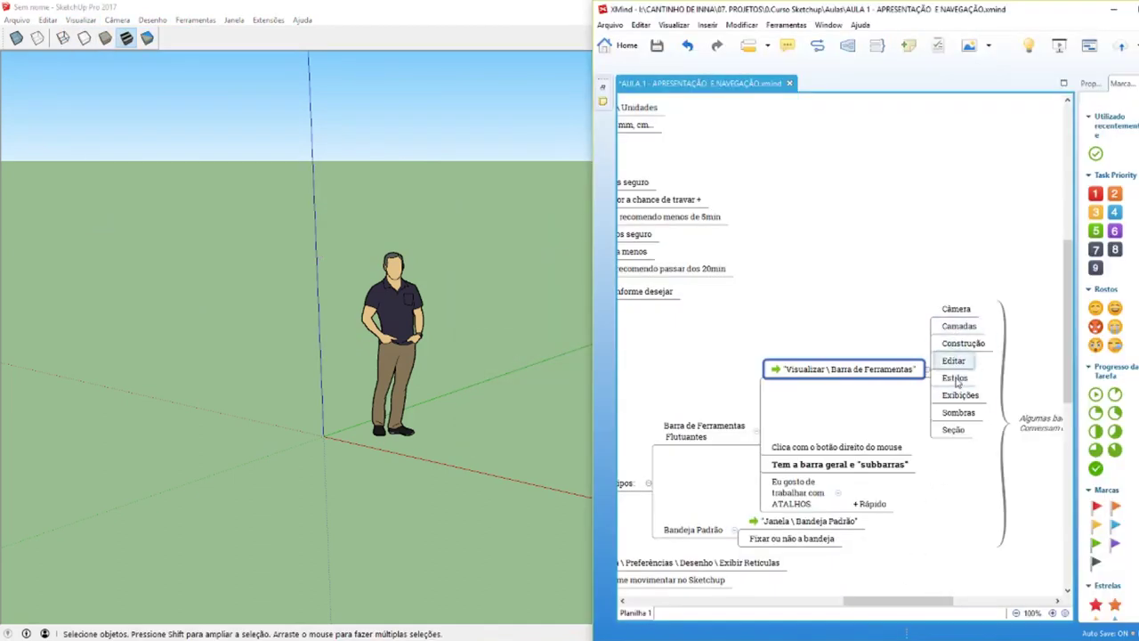
- Mark Câmera, Camadas, Construção and Editar with priorities 1, 2, 3 and 4
left_click_drag(970, 442, 932, 301)
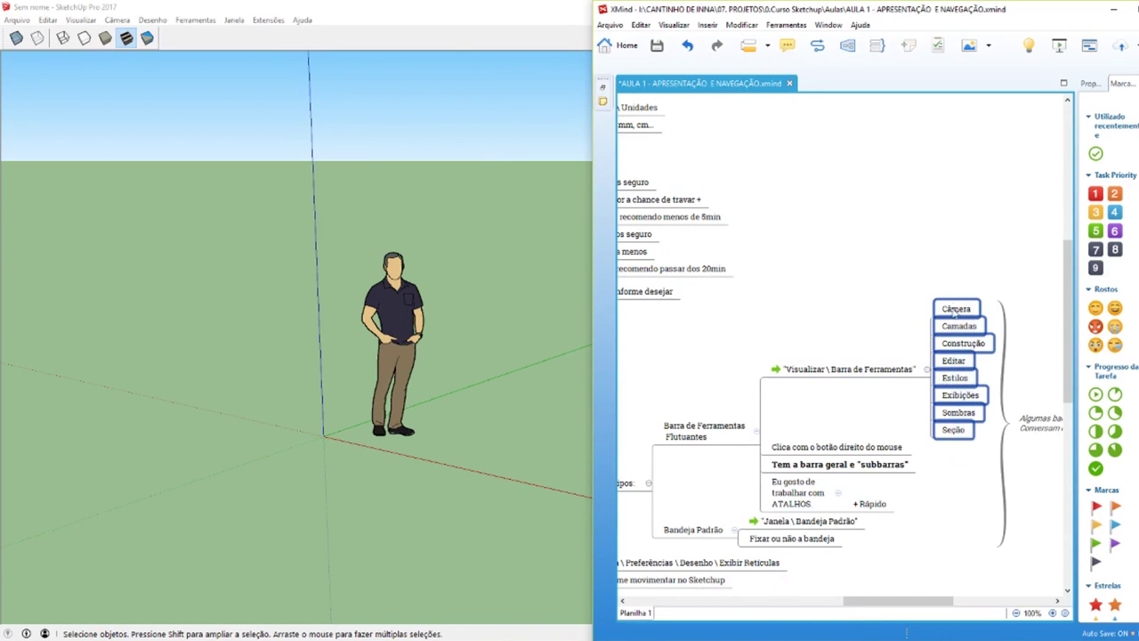
left_click(972, 306)
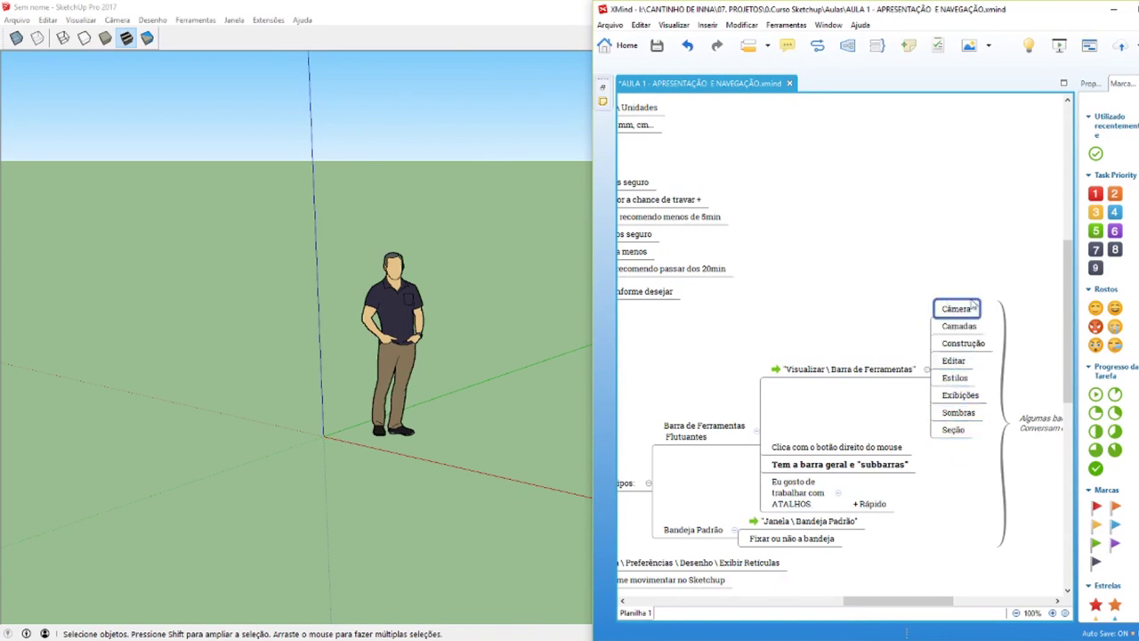
left_click(1095, 194)
left_click(960, 326)
left_click(1114, 194)
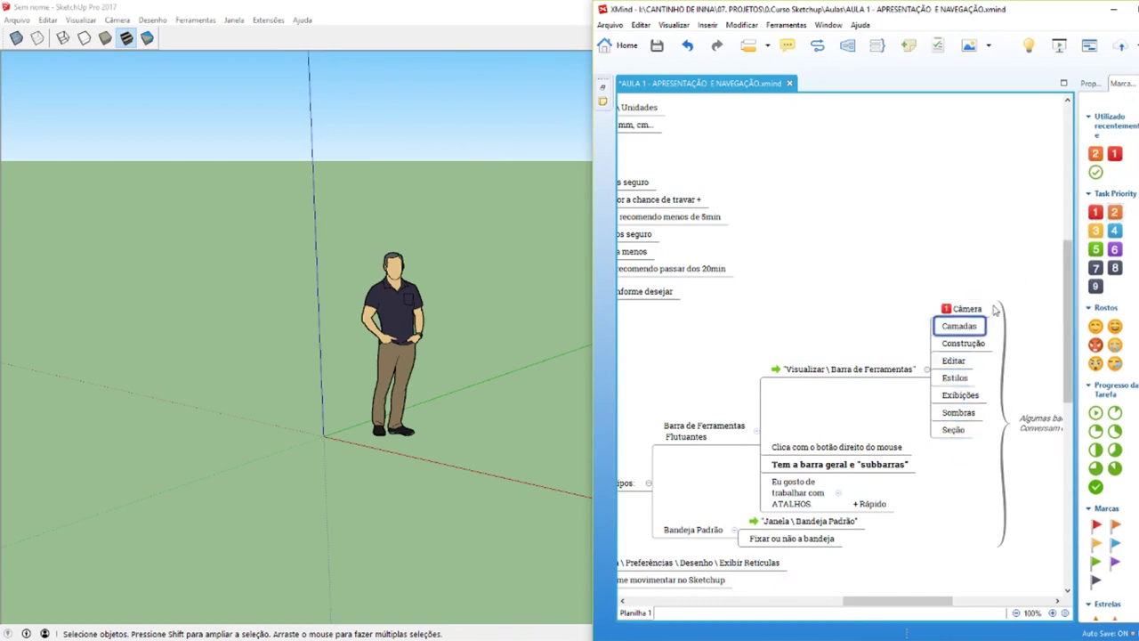
left_click(956, 347)
left_click(1095, 233)
left_click(953, 361)
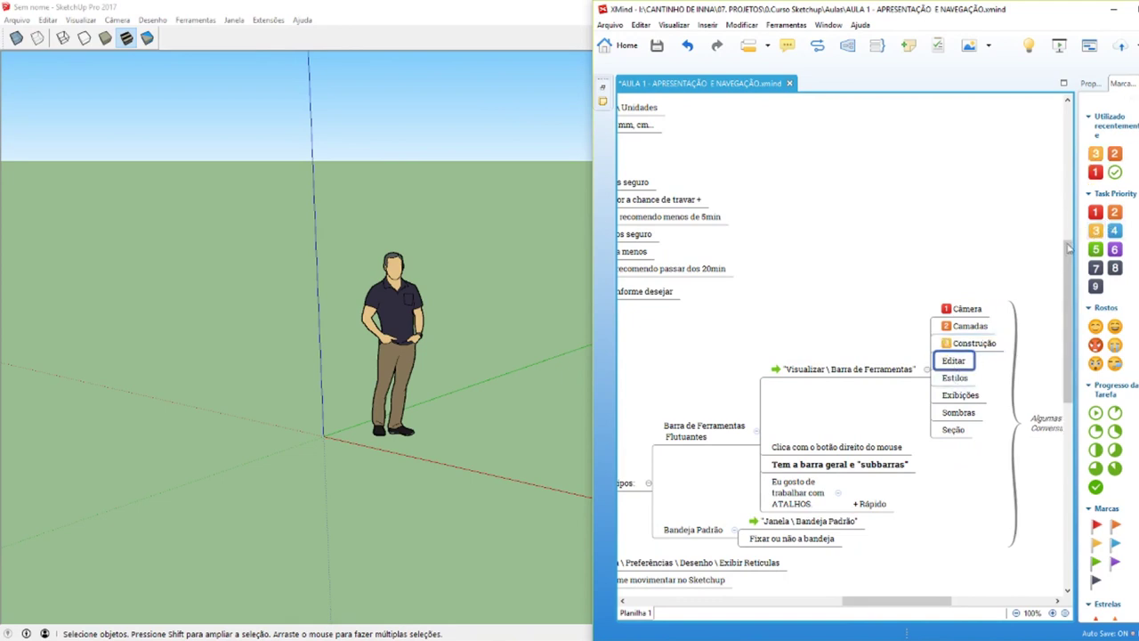
left_click(1114, 230)
- Mark Estilos, Exibições, Sombras and Seção with priorities 5, 6, 7 and 8
left_click(955, 378)
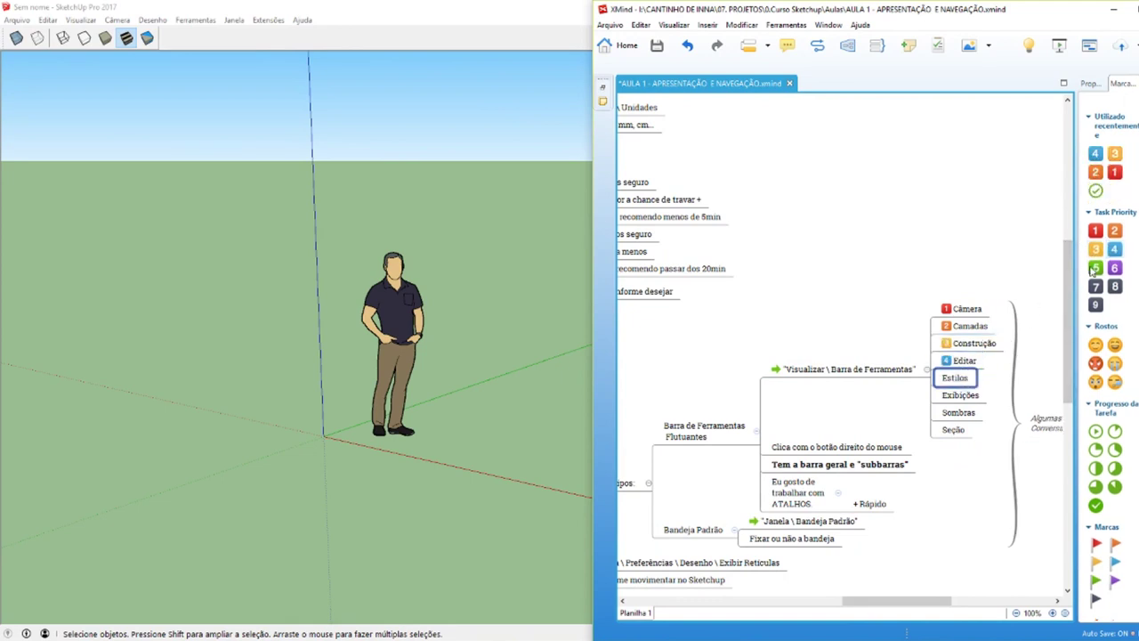
left_click(1096, 268)
left_click(959, 395)
left_click(1114, 268)
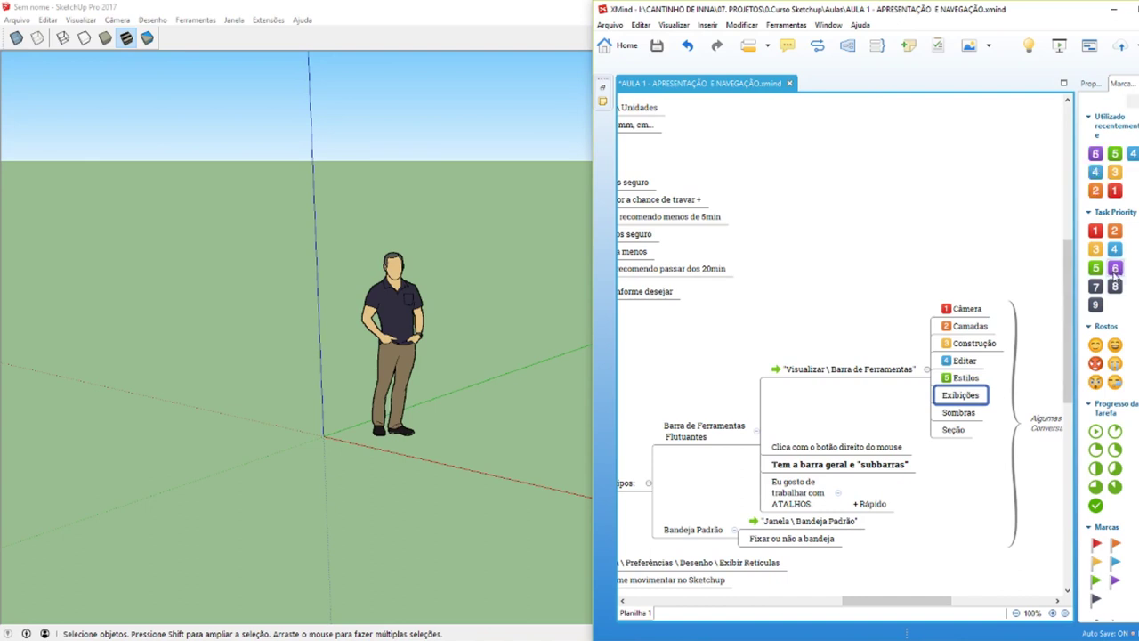
key("Down")
left_click(1096, 304)
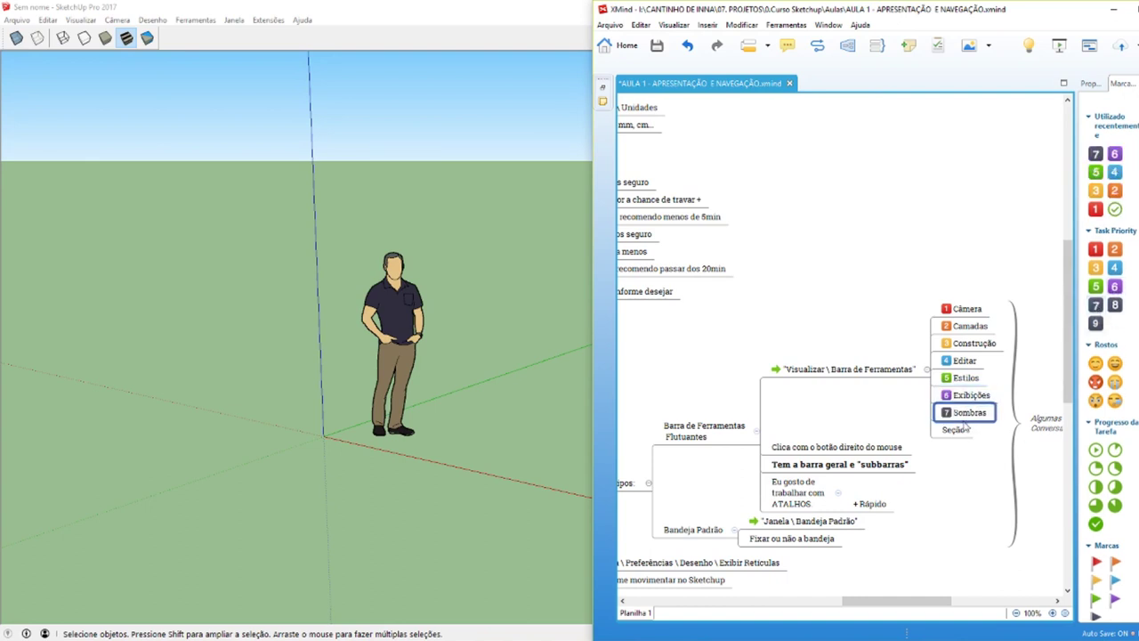
key("Down")
left_click(1114, 304)
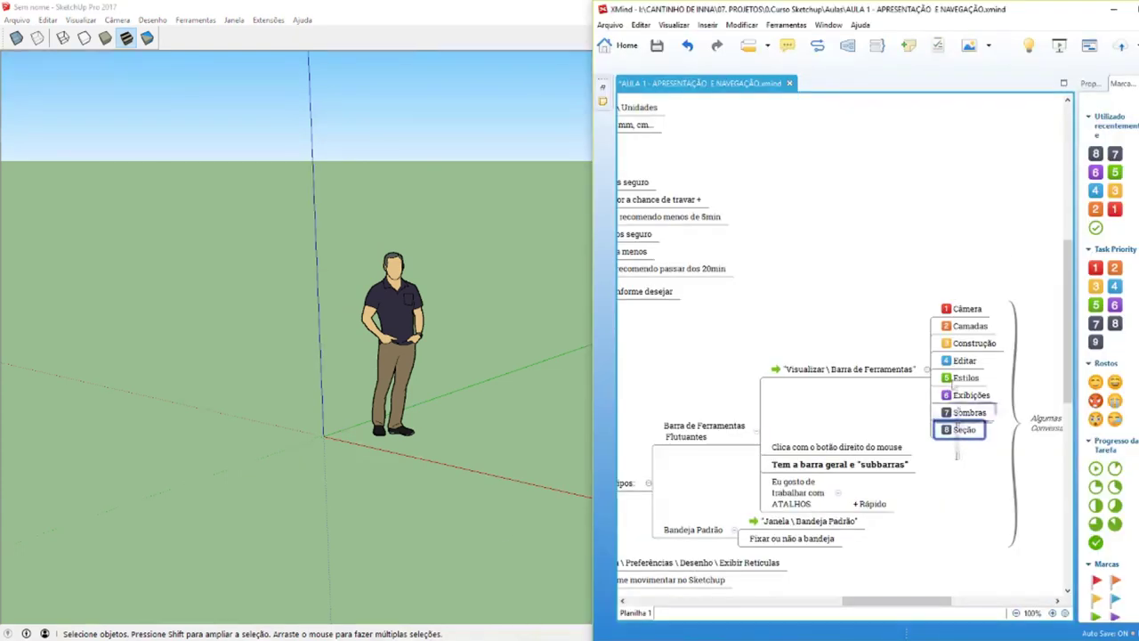
- Select and deselect the Câmera–Seção topics without changes, then bring SketchUp back to the front
left_click_drag(959, 465, 917, 291)
left_click(878, 260)
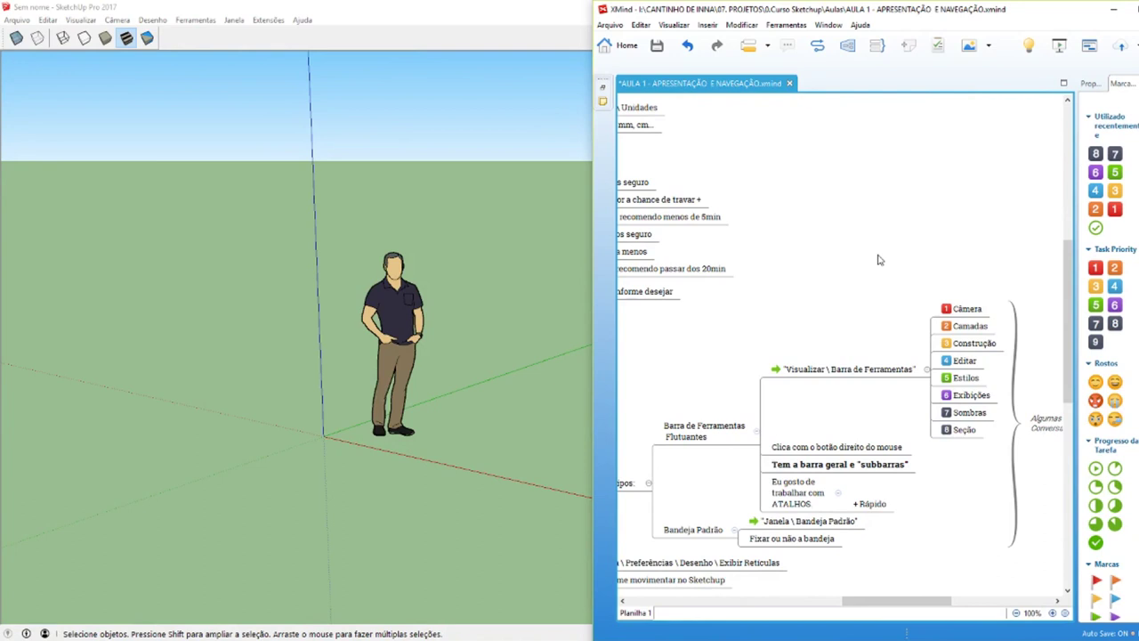
scroll(908, 264, "down", 2)
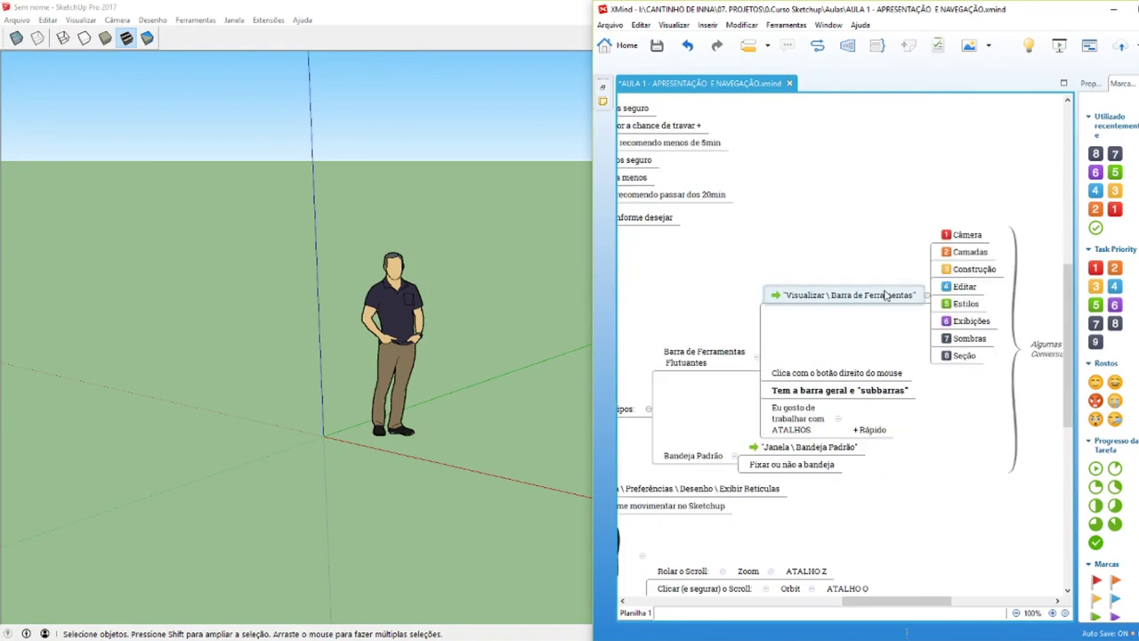
left_click_drag(978, 391, 946, 226)
left_click(859, 198)
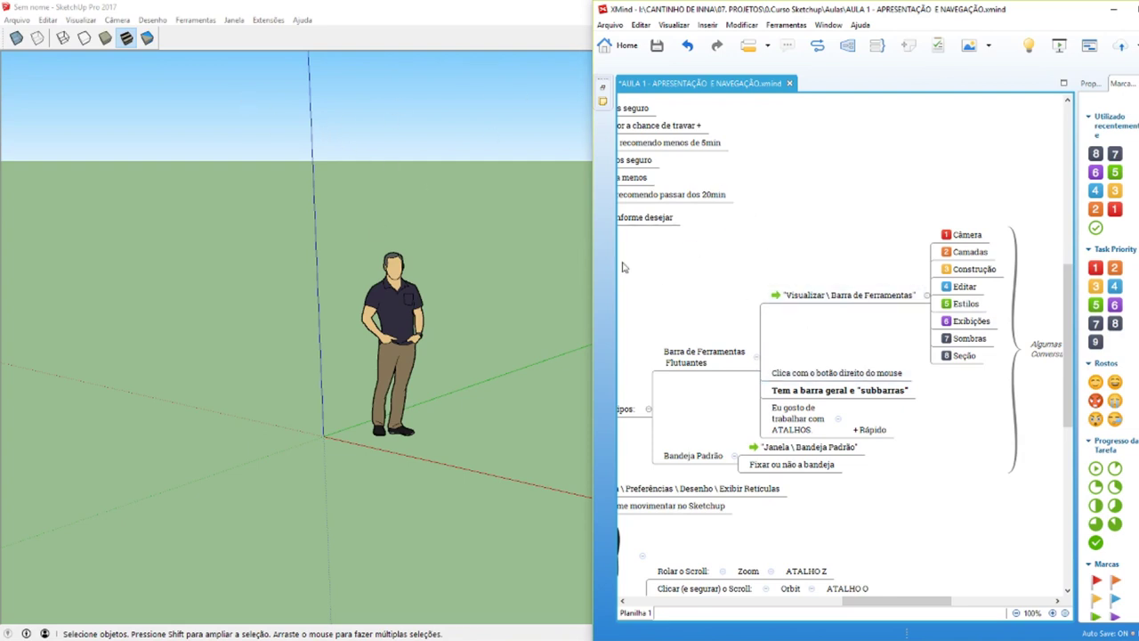
left_click(468, 180)
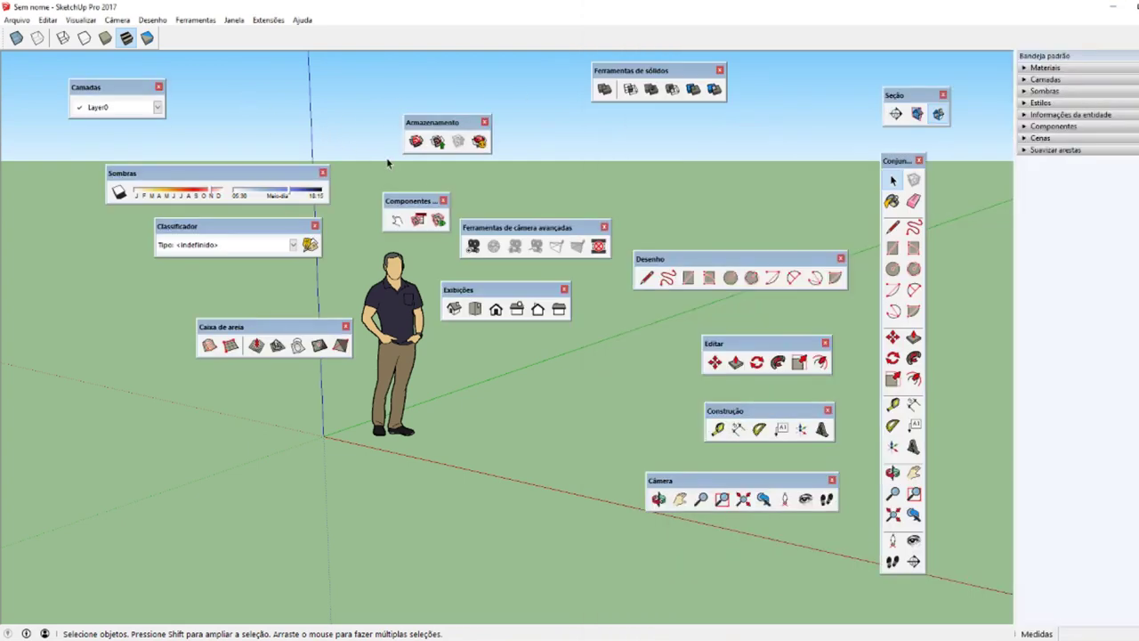
- Open the full toolbar list from Visualizar > Barras de ferramentas, then close it
left_click(80, 20)
left_click(102, 30)
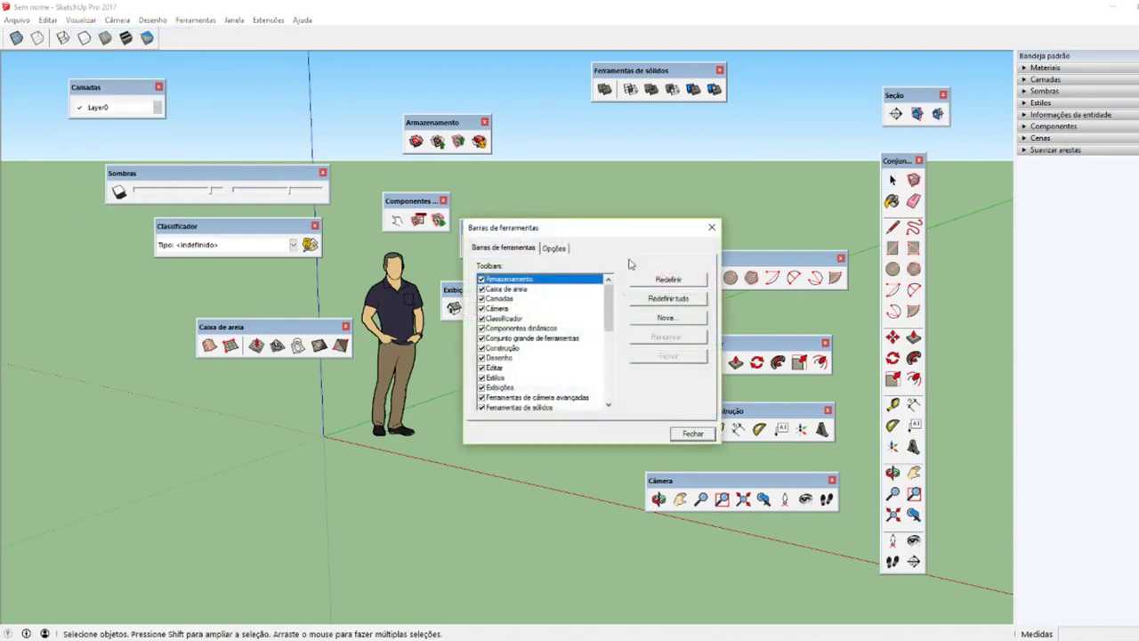
left_click(712, 227)
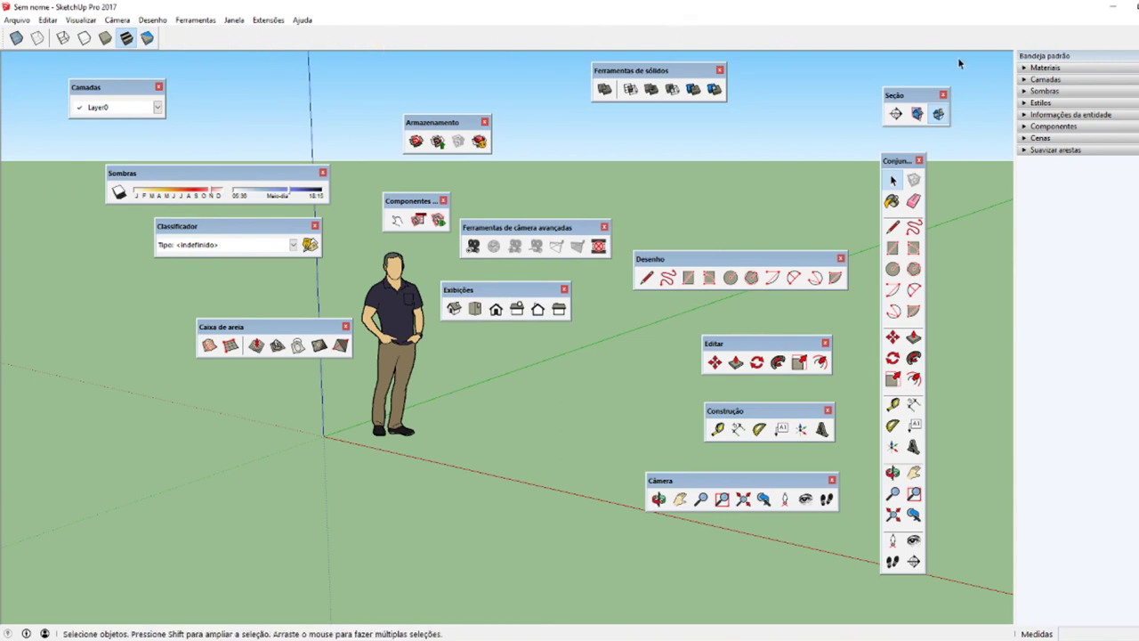
- Drag the Ferramentas de sólidos, Armazenamento and Camadas toolbars into the top toolbar row
left_click_drag(670, 71, 638, 31)
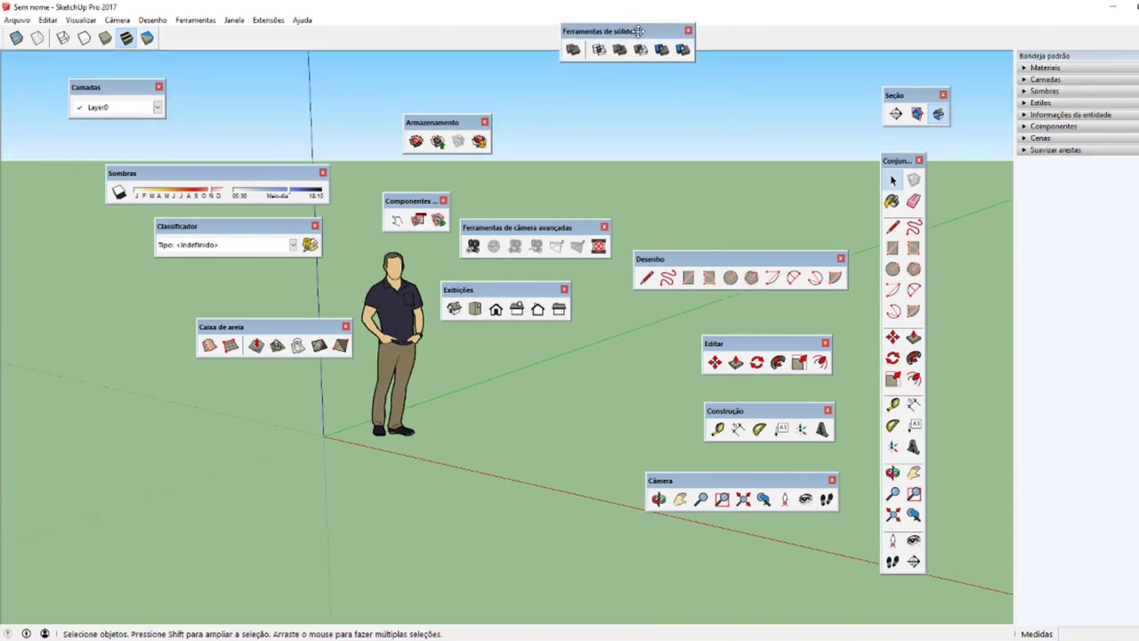
left_click_drag(450, 122, 509, 31)
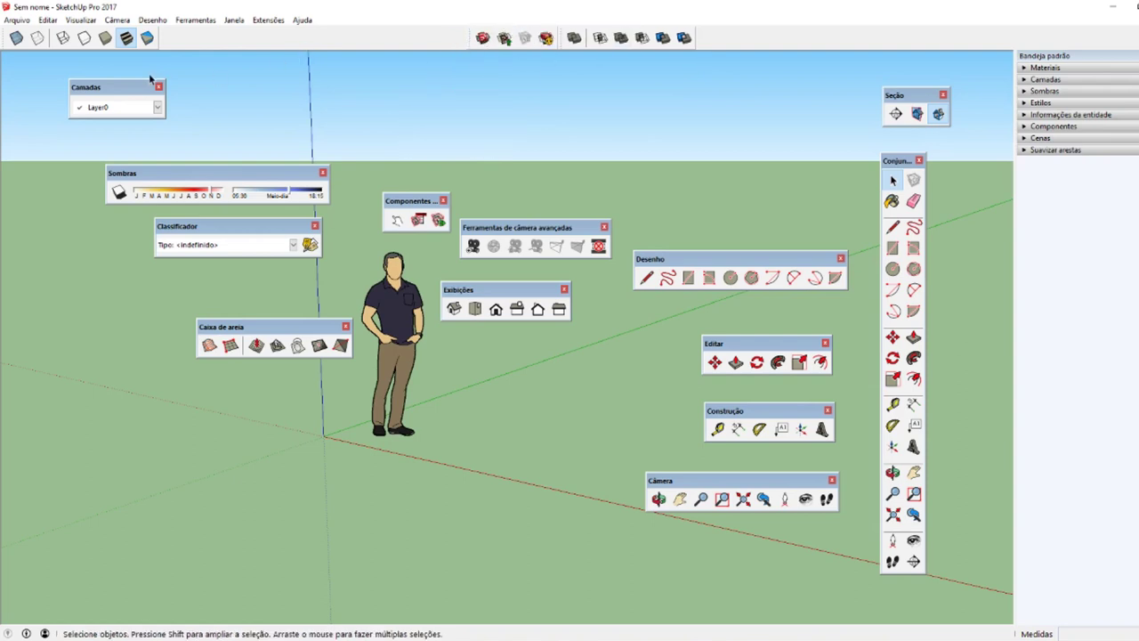
left_click_drag(150, 79, 217, 36)
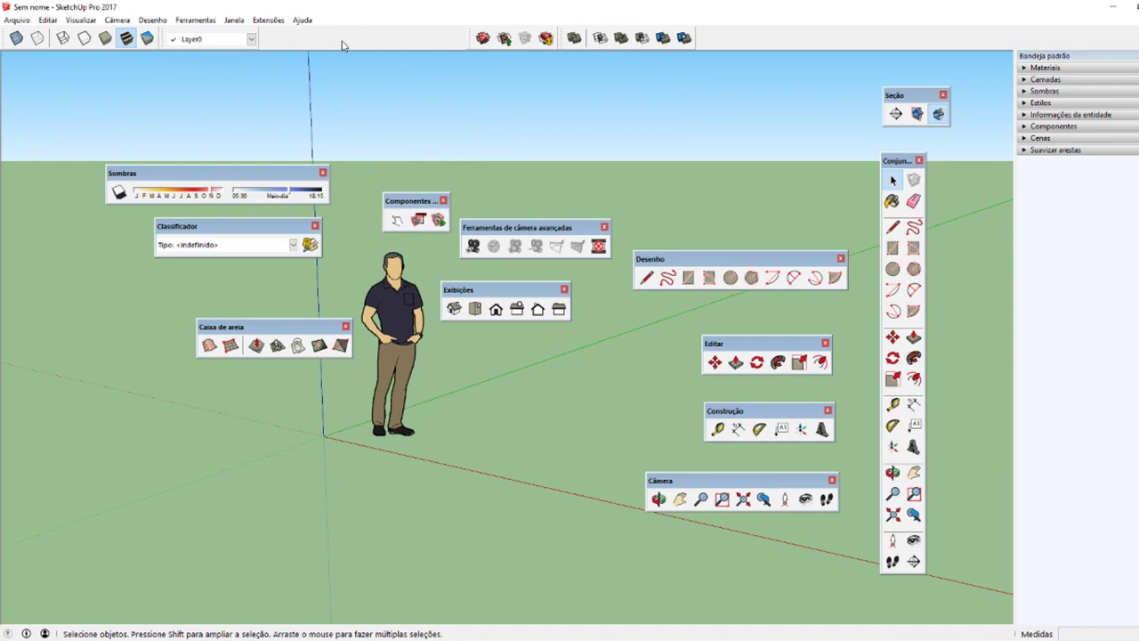
- Toggle Localização on and off, close Ferramentas de câmera avançadas, and snap SketchUp left
right_click(322, 42)
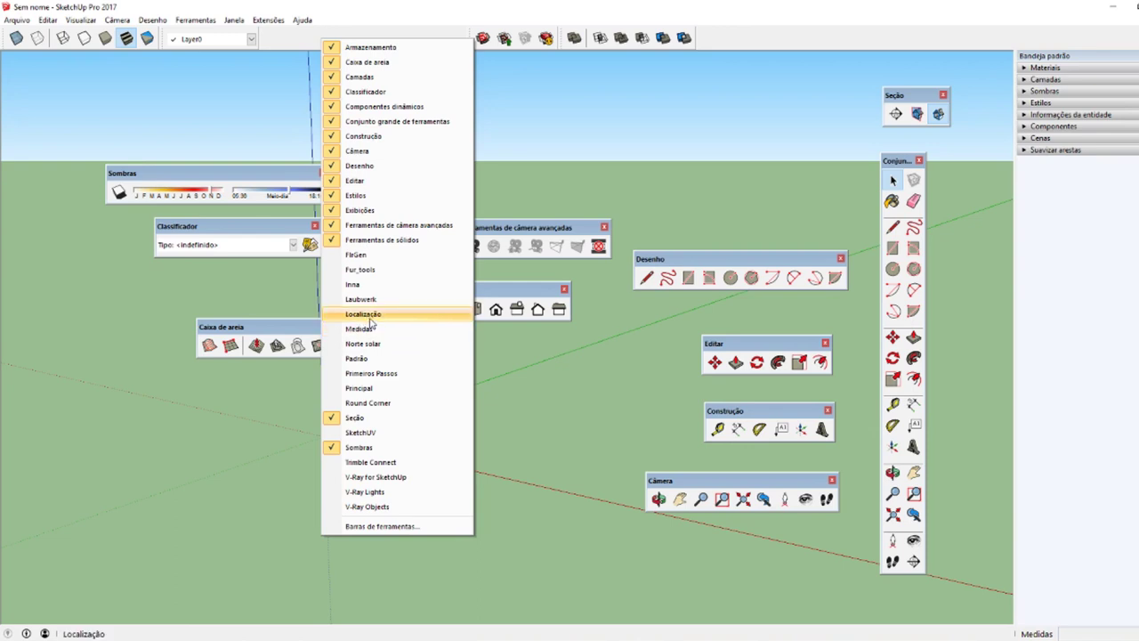
left_click(368, 319)
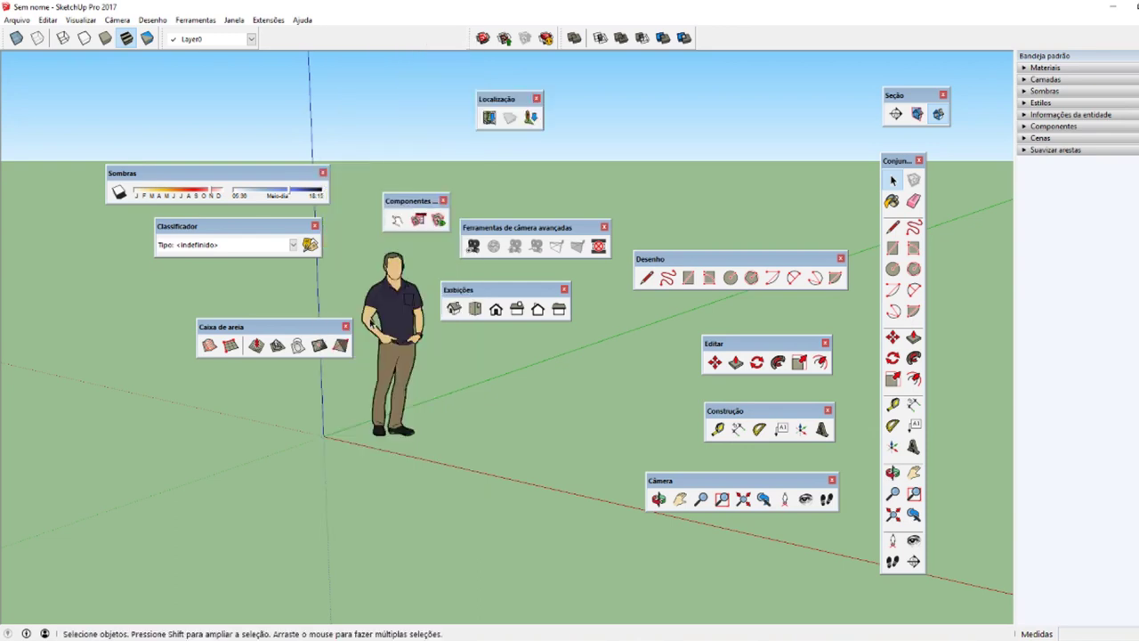
right_click(428, 43)
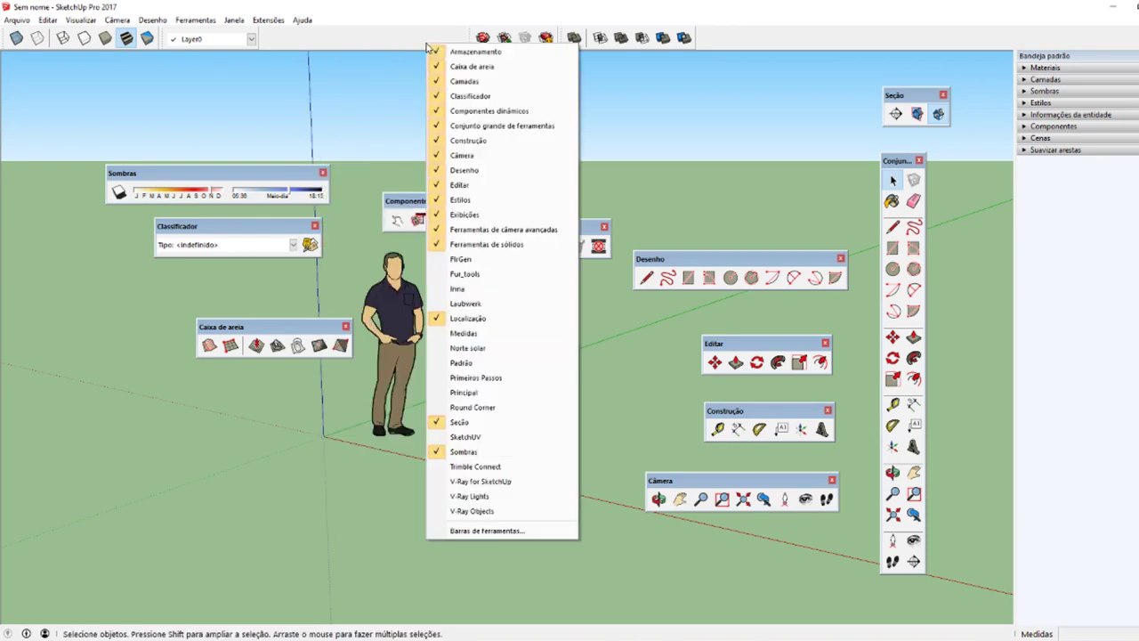
left_click(476, 319)
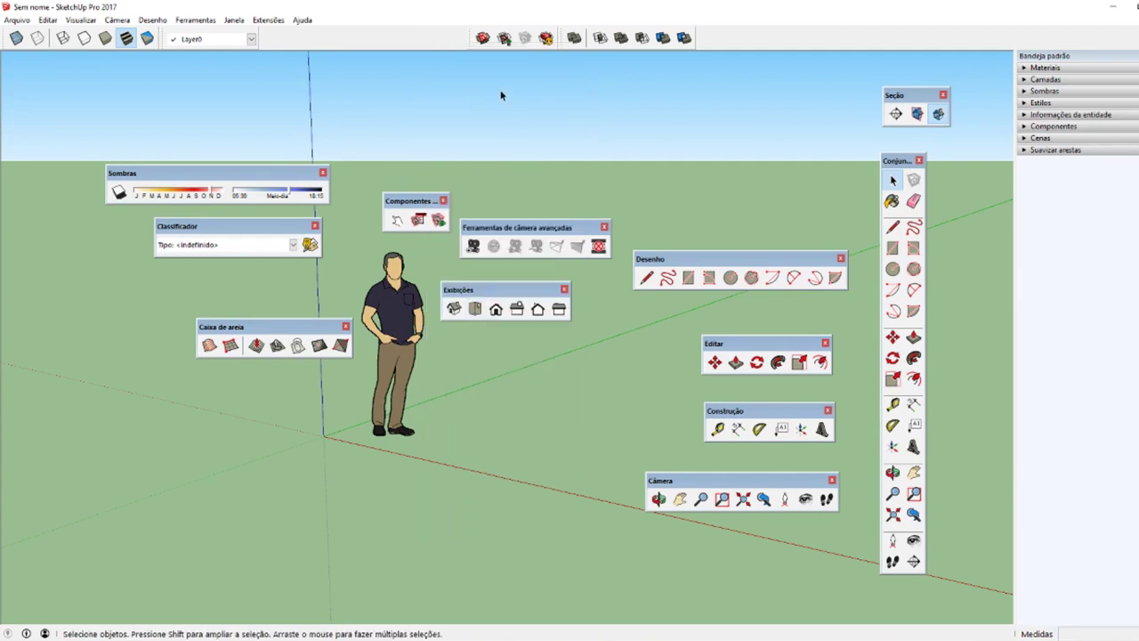
left_click(604, 227)
key("super+Left")
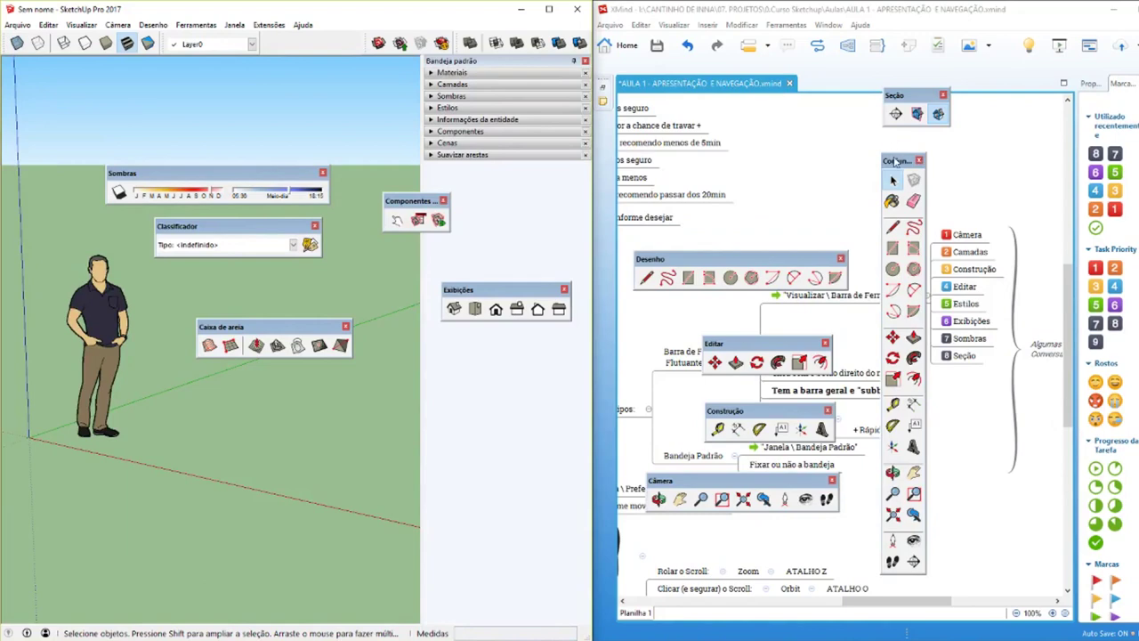
- Pull the large tool set, Seção, Desenho, Editar, Construção and Câmera into the viewport, closing the large set
mouse_move(893, 161)
left_mouse_down()
mouse_move(126, 199)
mouse_move(114, 181)
left_mouse_up()
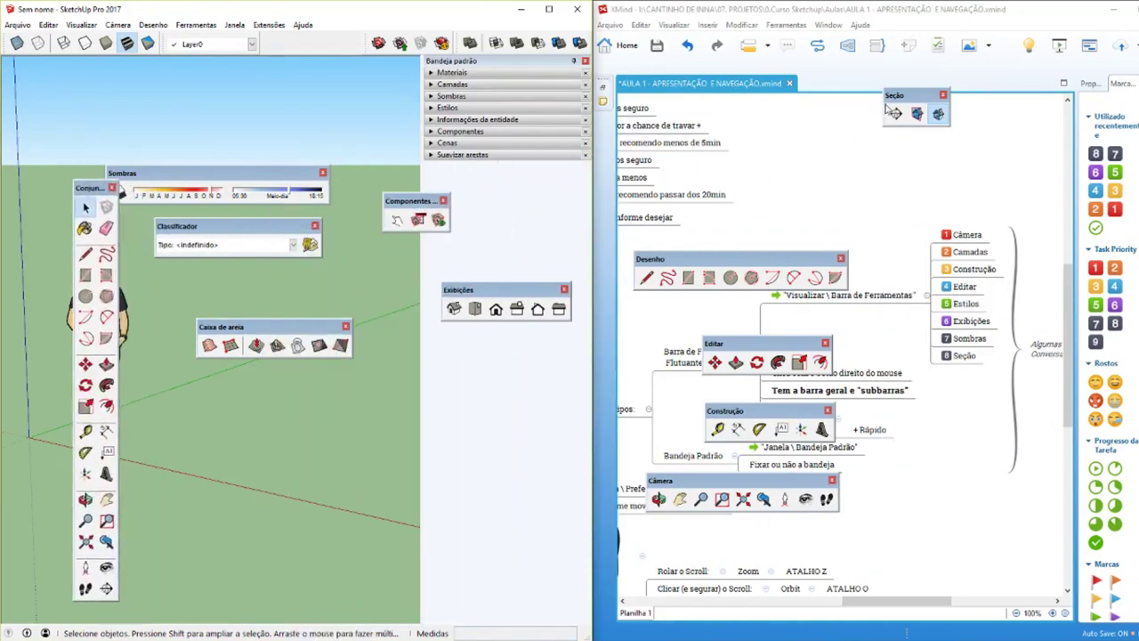
mouse_move(892, 110)
left_mouse_down()
mouse_move(285, 256)
mouse_move(202, 292)
left_mouse_up()
left_click_drag(768, 261, 311, 384)
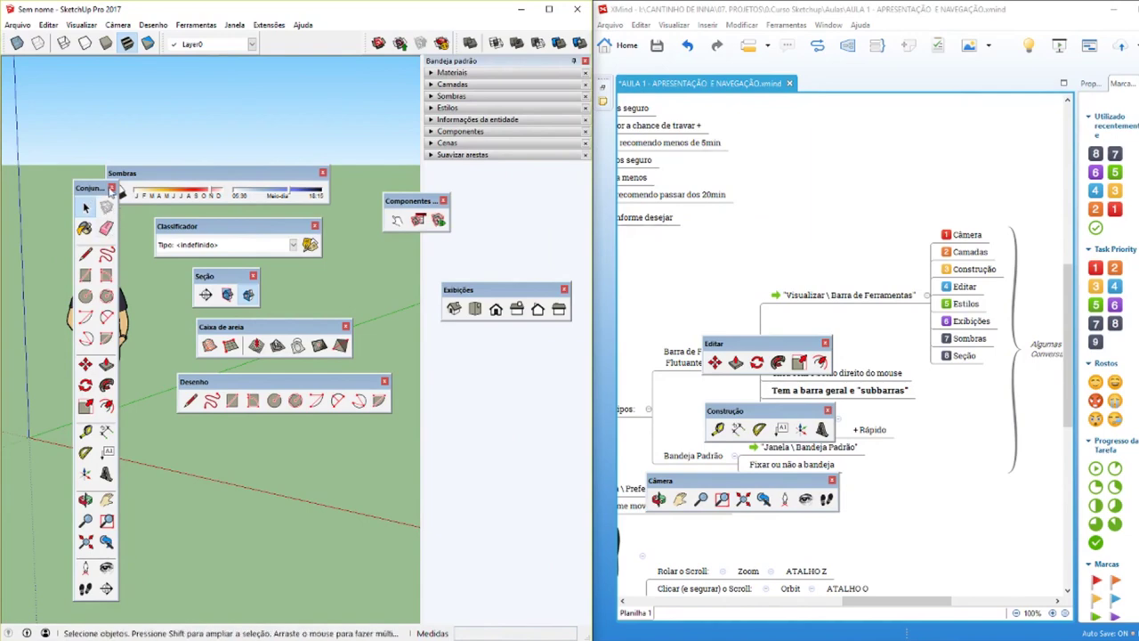
left_click(111, 188)
left_click_drag(730, 344, 309, 429)
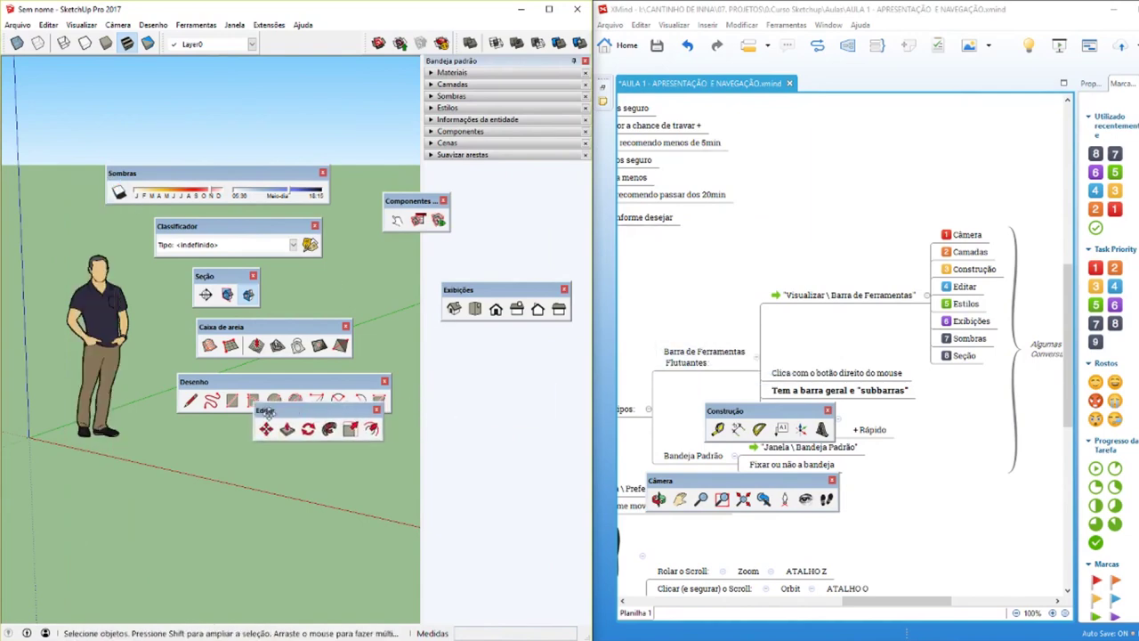
left_click_drag(746, 412, 248, 456)
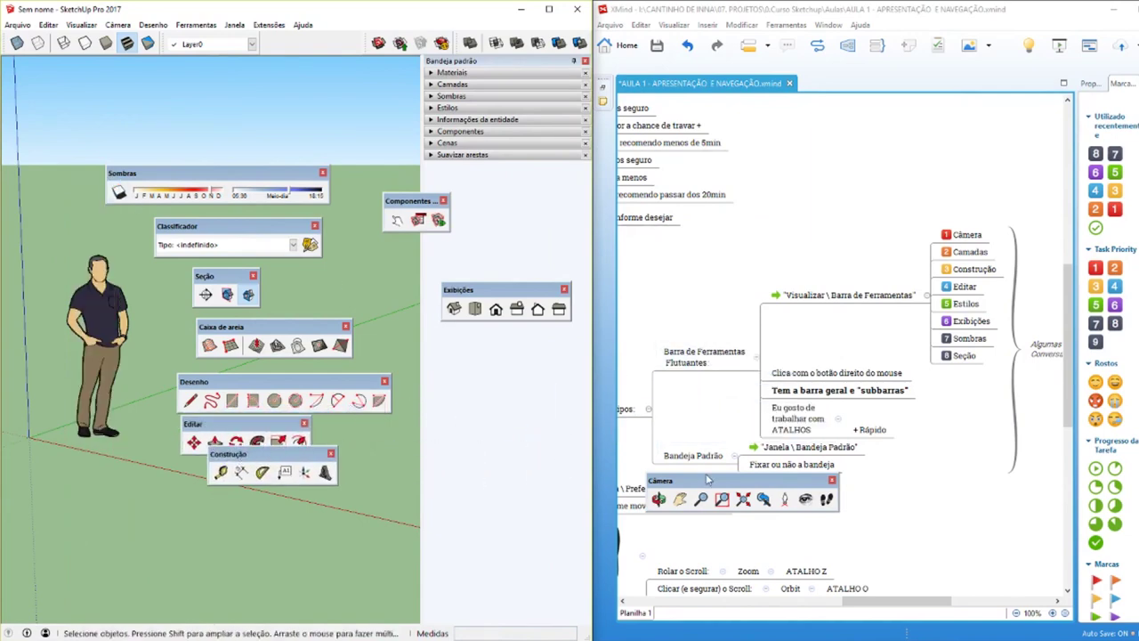
left_click_drag(705, 482, 212, 500)
left_click_drag(228, 454, 54, 484)
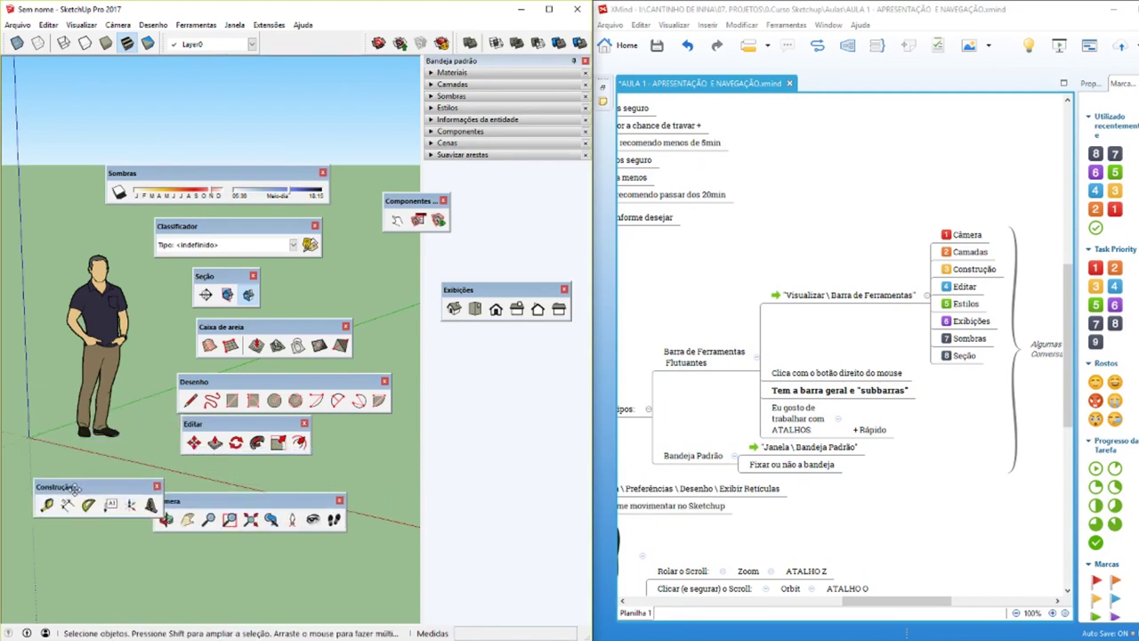
- Start the left column with Câmera, Camadas, Construção and Editar, moving Sombras aside
left_click(963, 234)
left_click(391, 326)
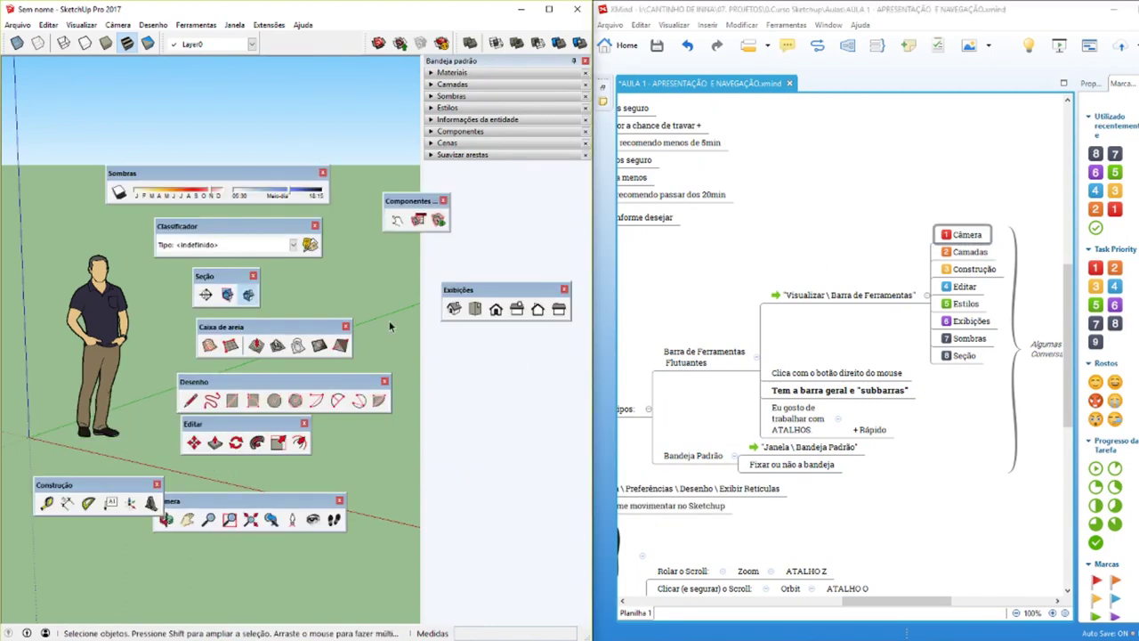
left_click_drag(218, 499, 151, 99)
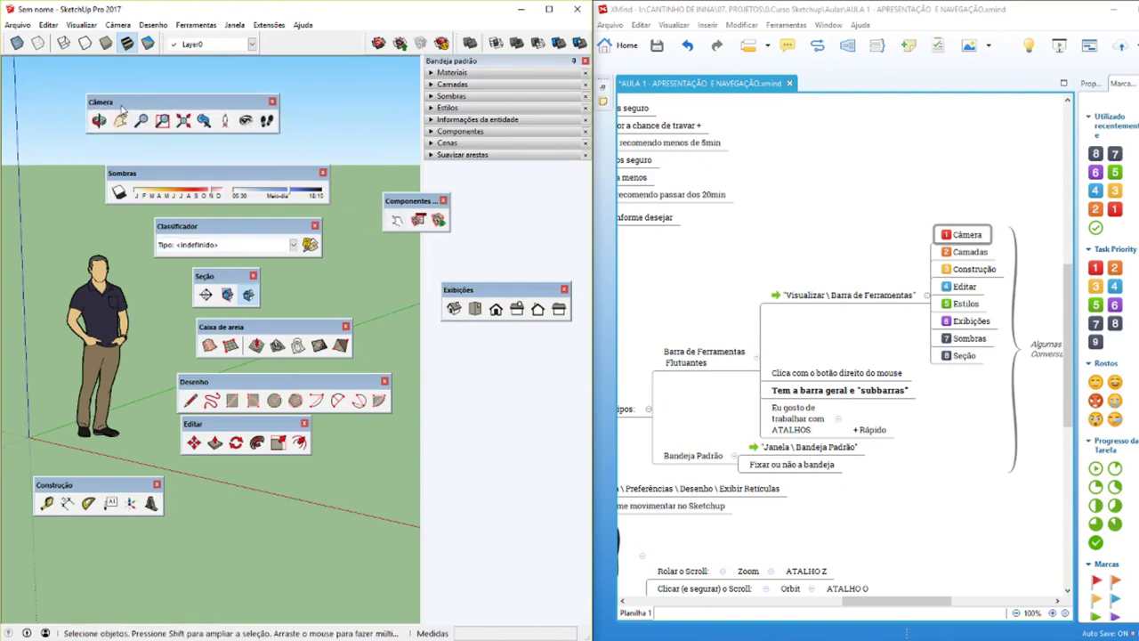
mouse_move(165, 43)
left_mouse_down()
mouse_move(100, 119)
mouse_move(142, 83)
left_mouse_up()
left_click_drag(125, 132, 143, 128)
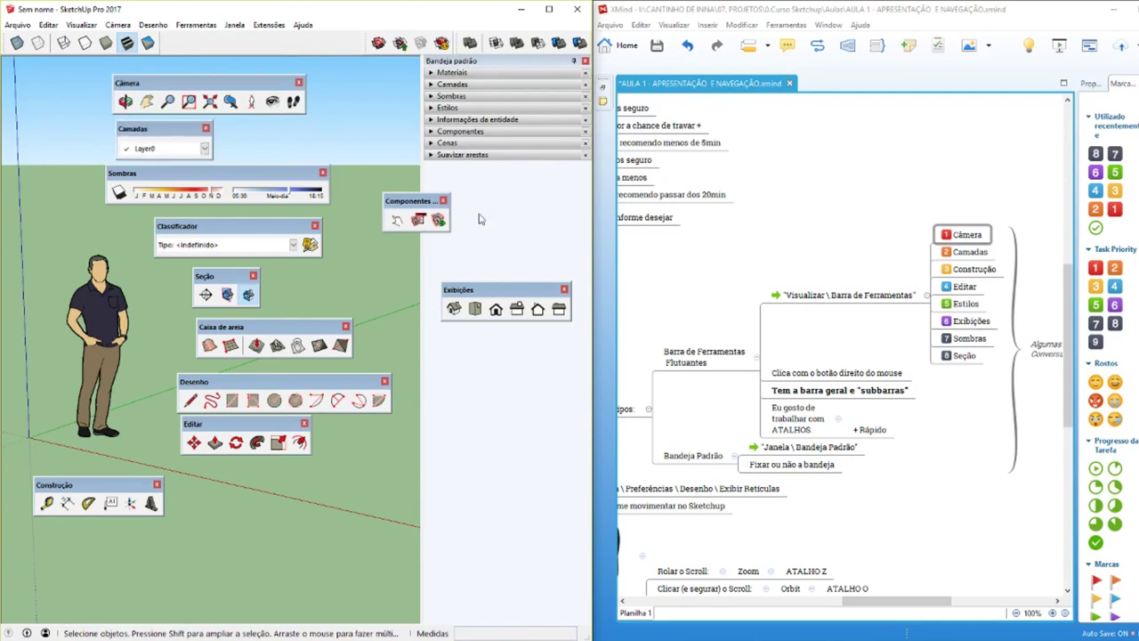
left_click_drag(125, 173, 151, 519)
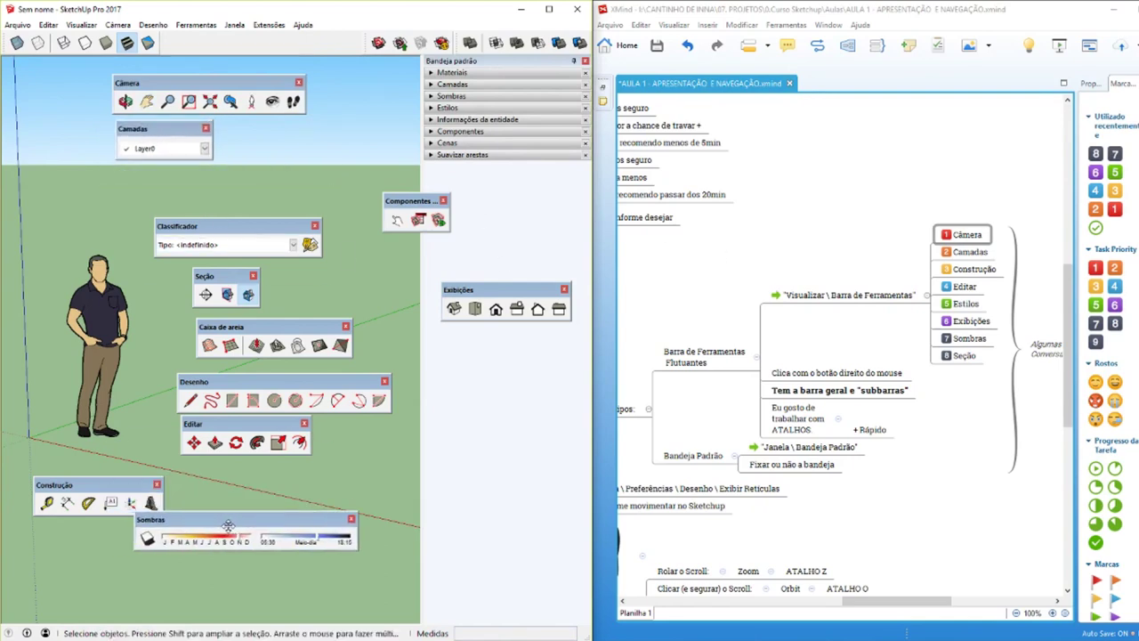
left_click_drag(73, 484, 156, 175)
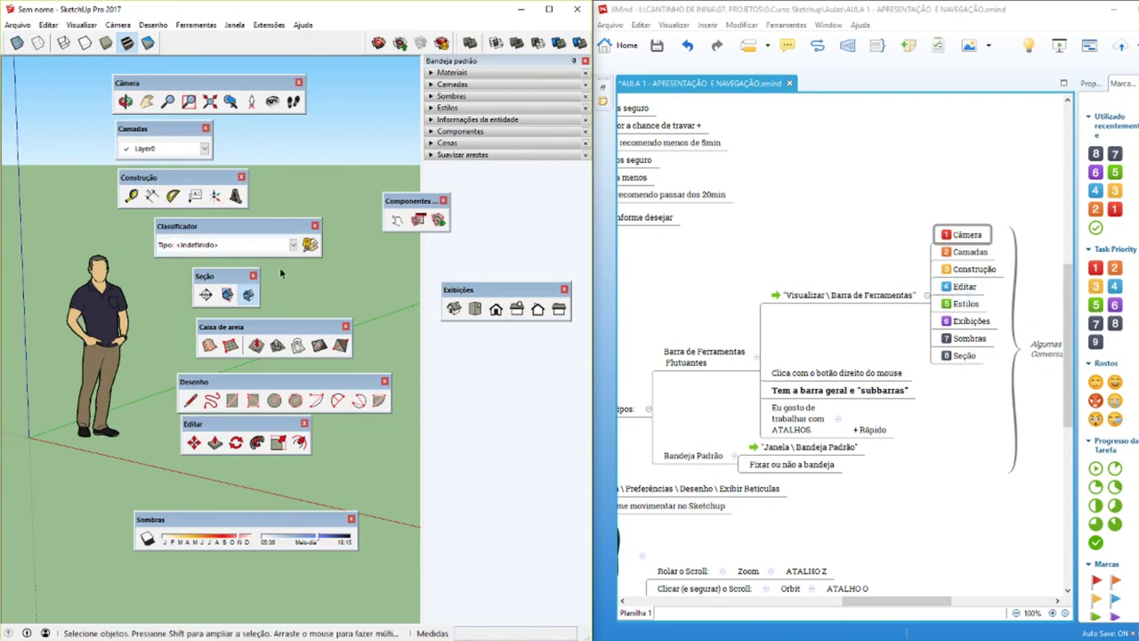
left_click_drag(231, 423, 134, 208)
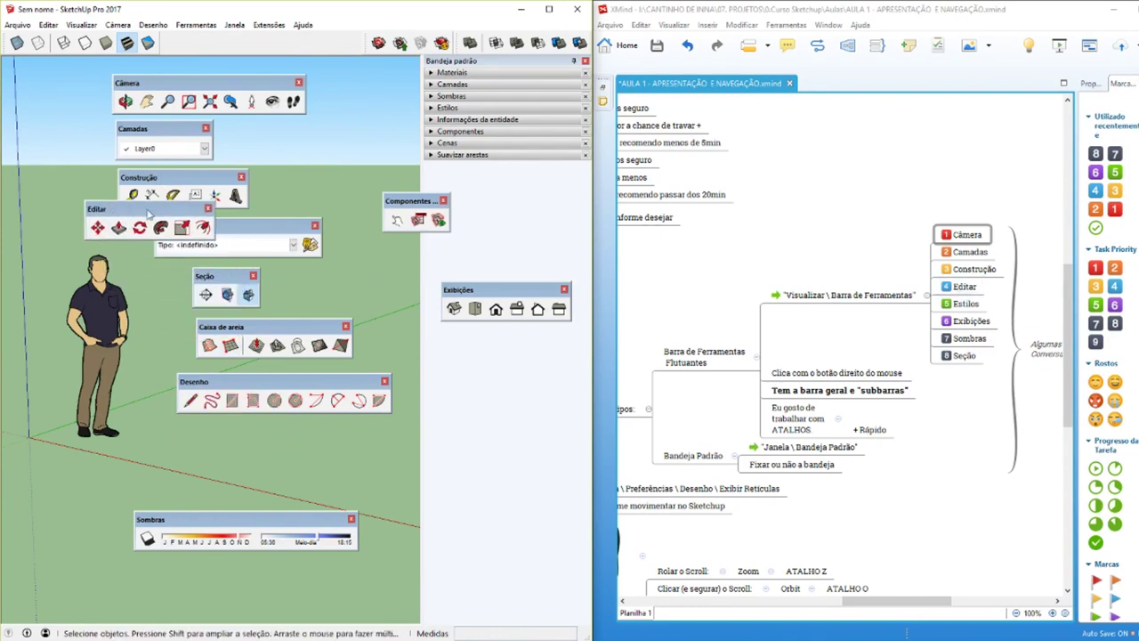
- Close the Classificador and Componentes toolbars and align Editar in the stack
mouse_move(265, 227)
left_mouse_down()
mouse_move(295, 252)
mouse_move(318, 252)
left_mouse_up()
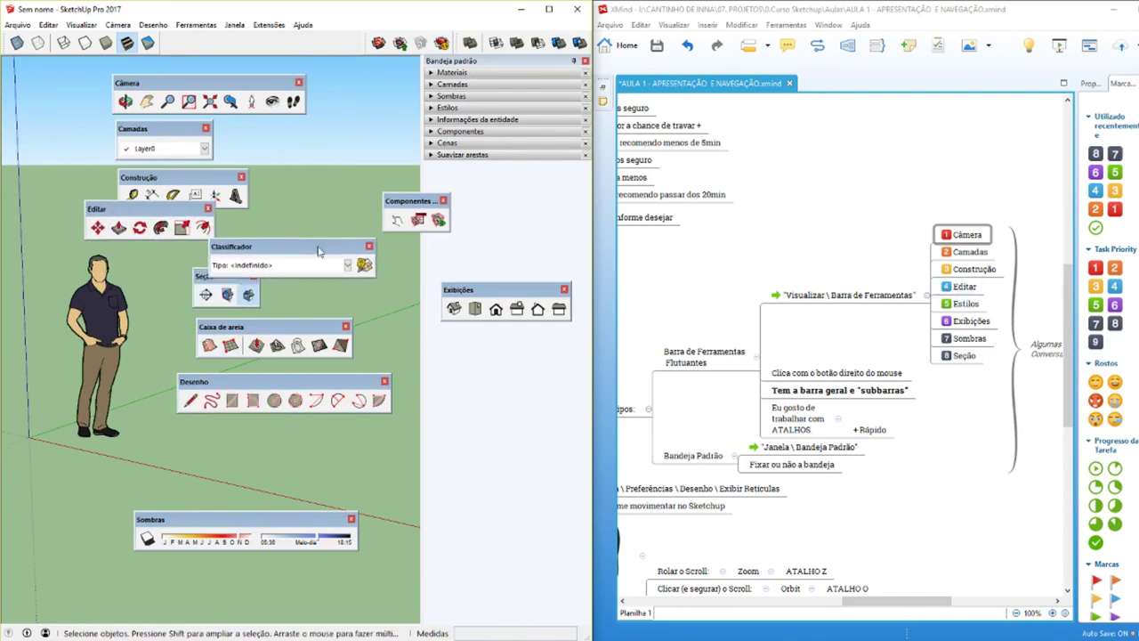
left_click(369, 246)
left_click(444, 201)
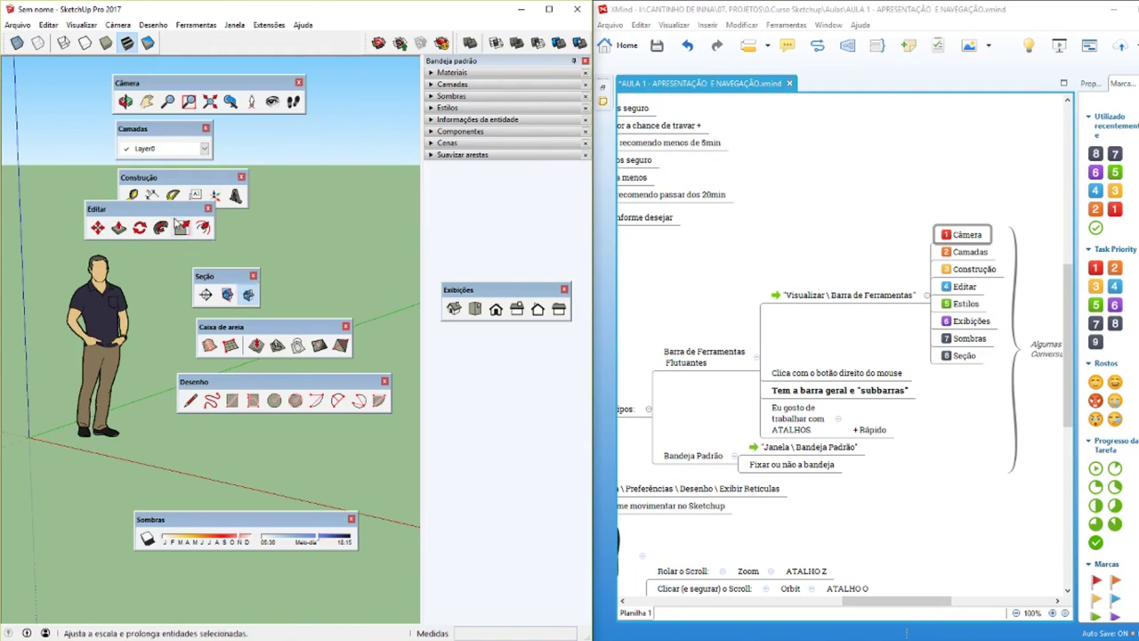
left_click_drag(143, 208, 174, 219)
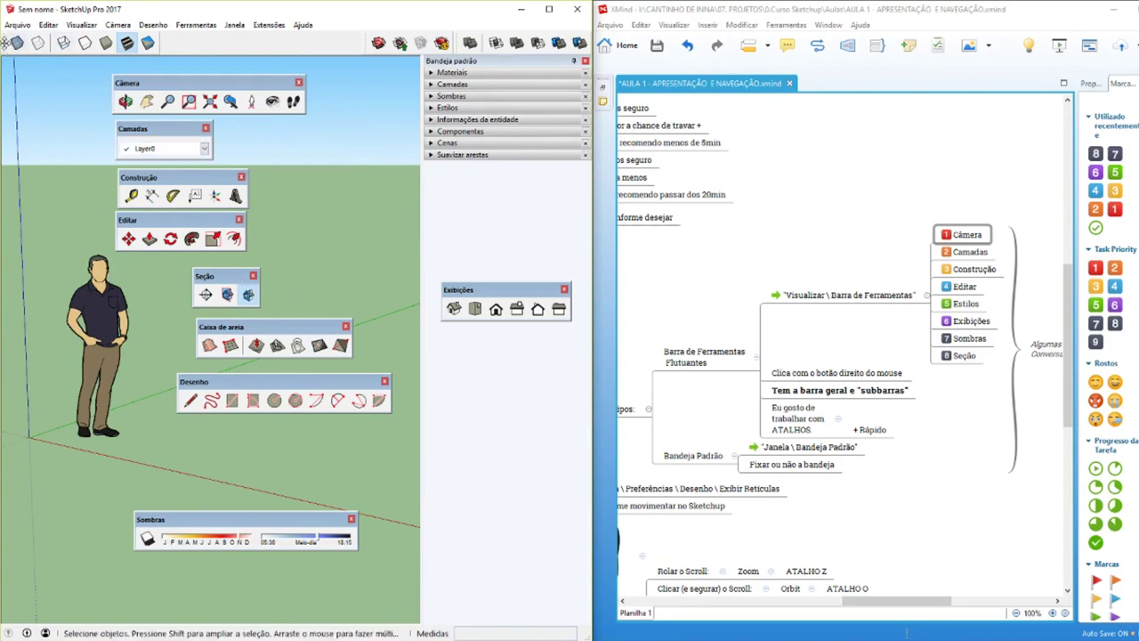
- Stack Estilos, Vistas, Sombras and Seção below Editar, closing the Caixa de areia toolbar
left_click_drag(7, 43, 11, 253)
left_click_drag(214, 276, 118, 416)
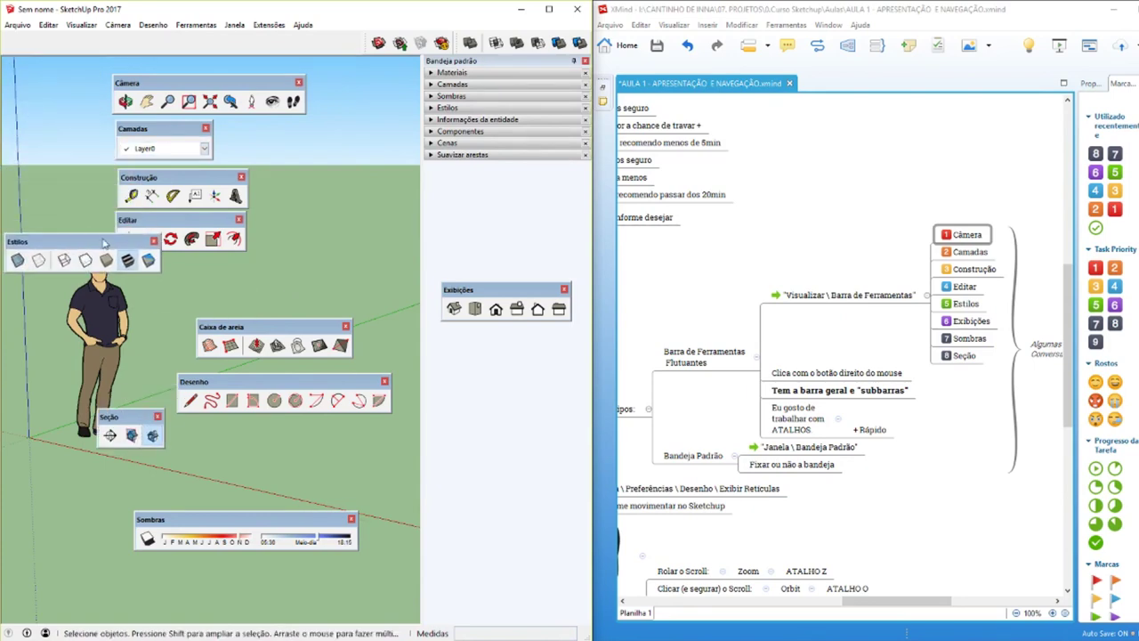
left_click_drag(102, 245, 215, 269)
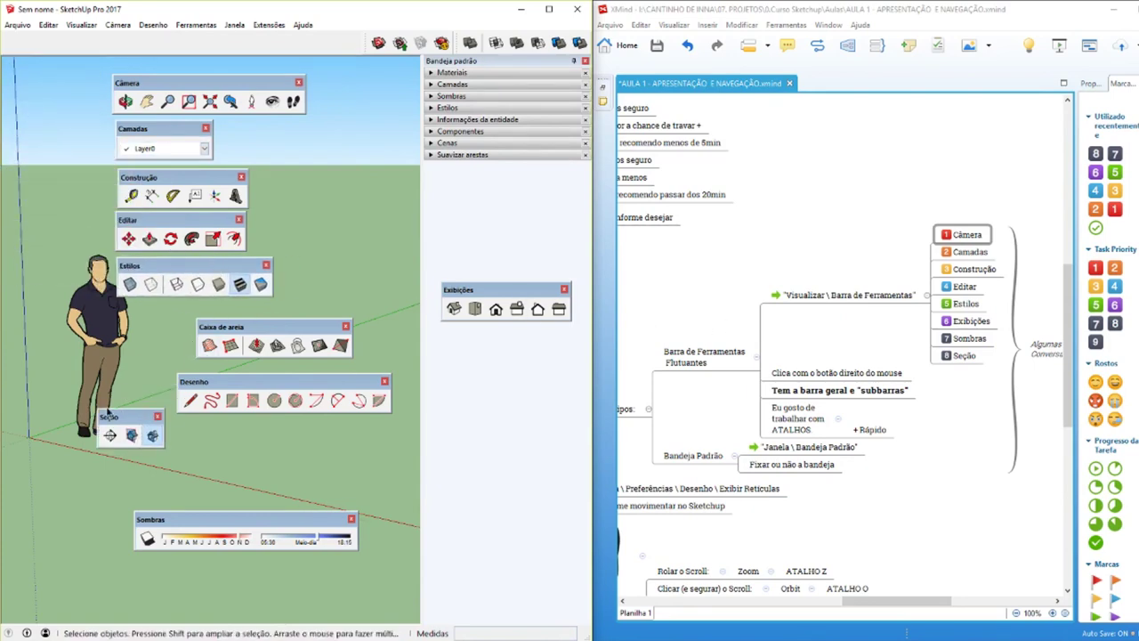
left_click_drag(458, 290, 133, 306)
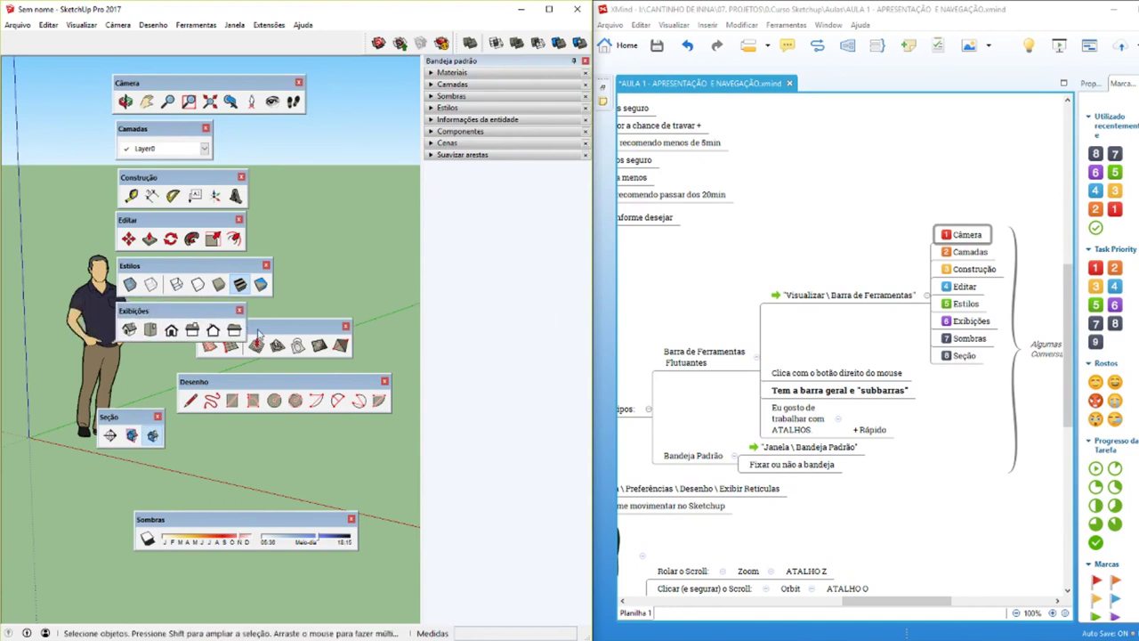
left_click_drag(335, 328, 356, 328)
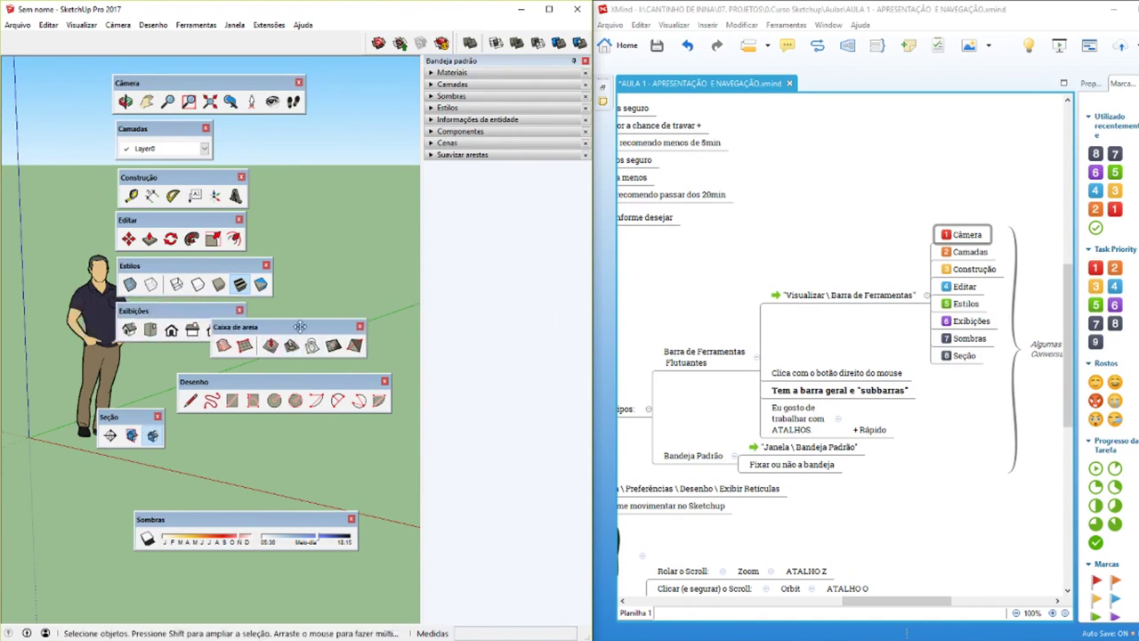
left_click(366, 328)
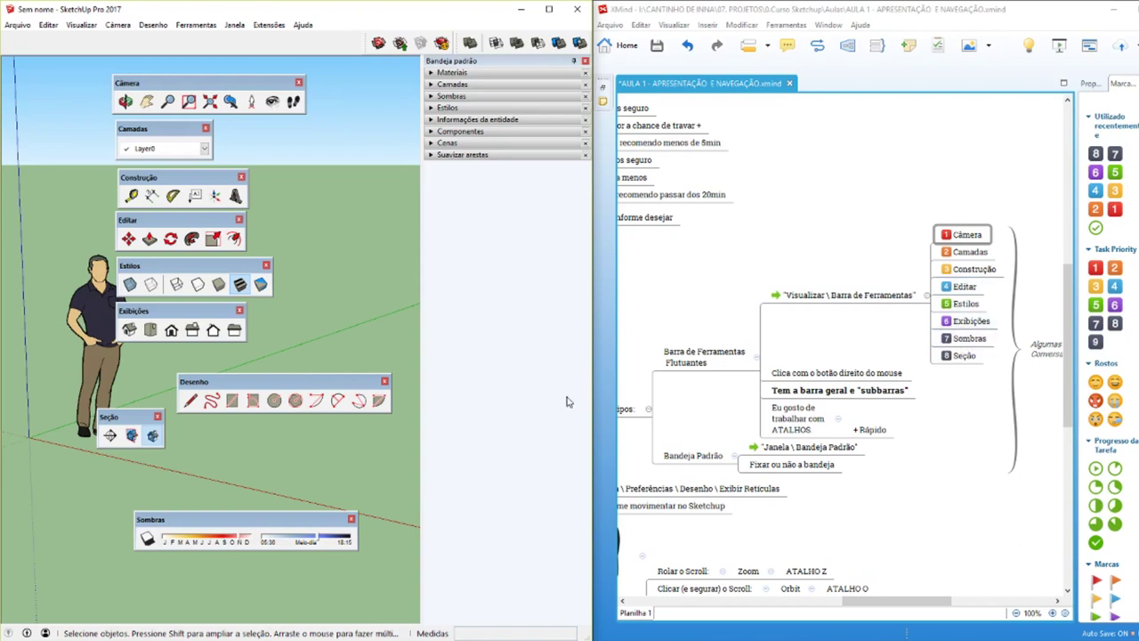
left_click_drag(209, 522, 197, 362)
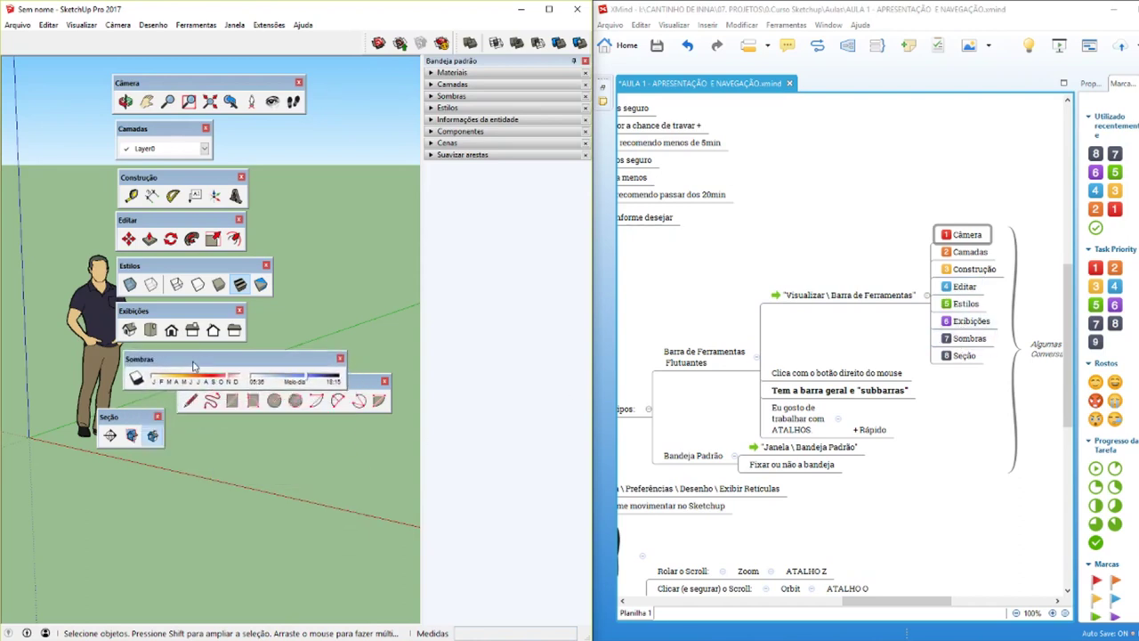
left_click_drag(131, 432, 150, 412)
- Move Desenho aside, close Armazenamento, and undock Ferramentas de sólidos onto the view
left_click_drag(354, 381, 321, 479)
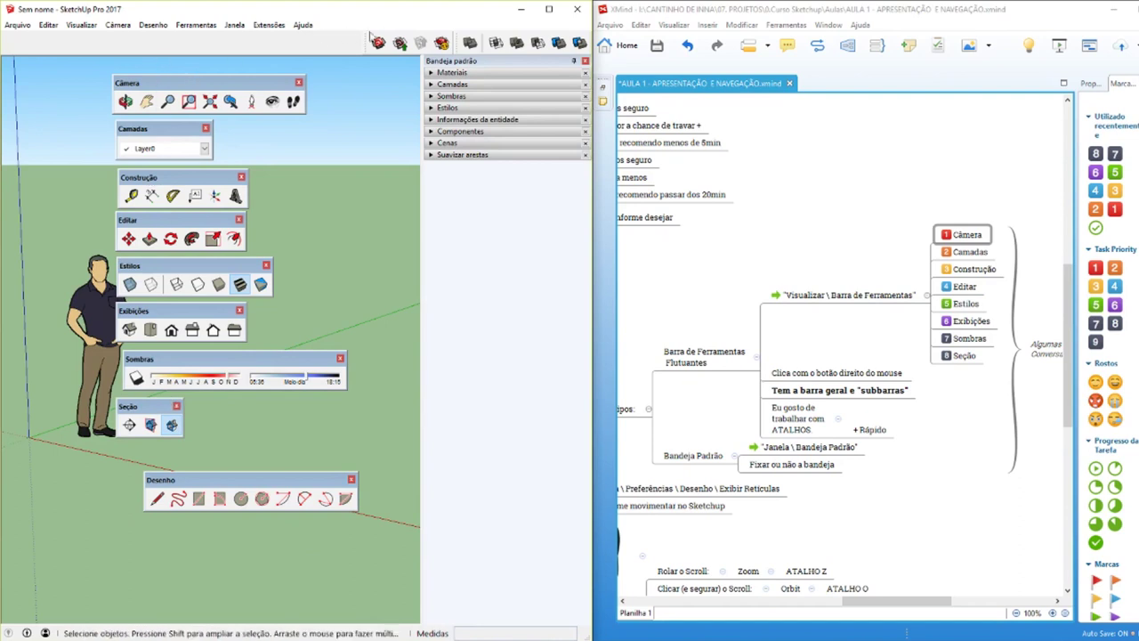
left_click_drag(370, 42, 389, 133)
left_click(388, 131)
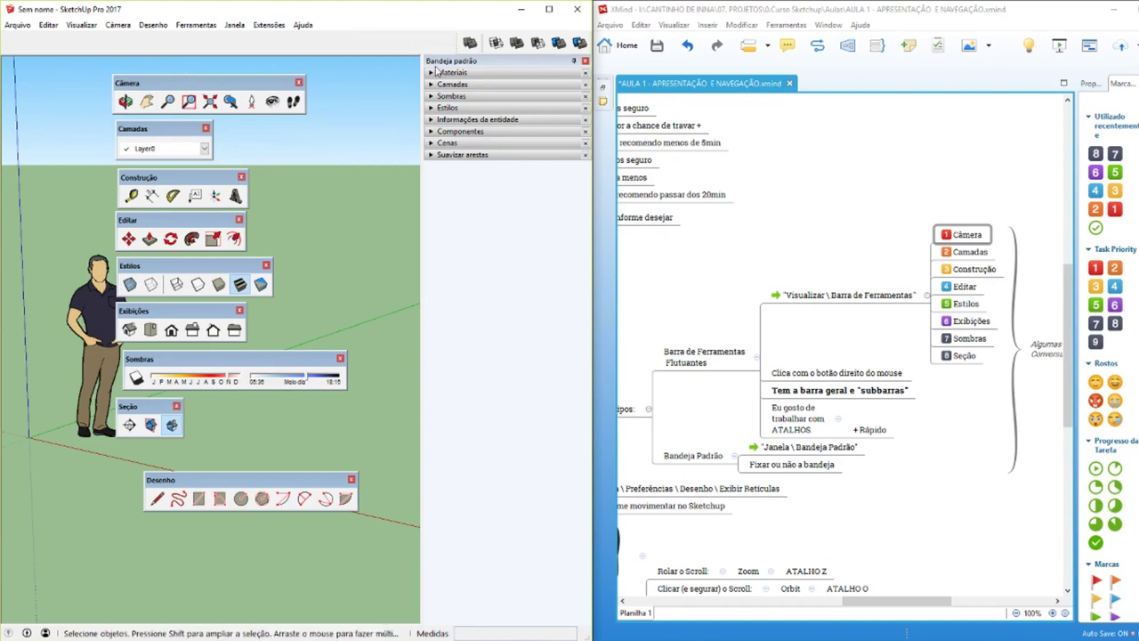
left_click_drag(455, 41, 397, 163)
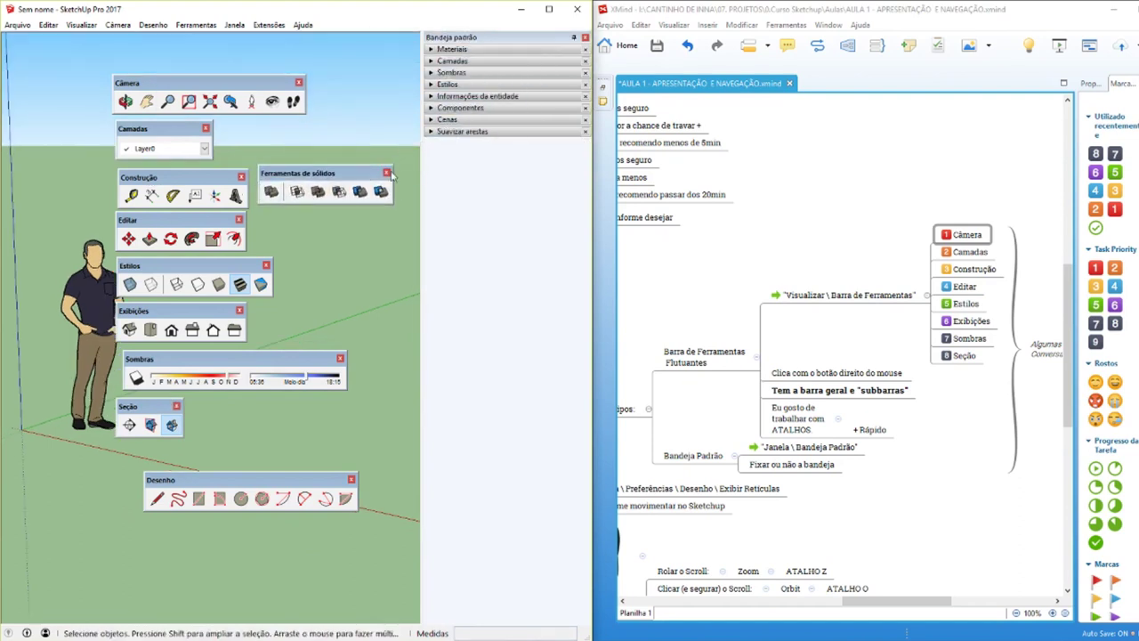
- Close Ferramentas de sólidos, tuck Desenho under Seção, and maximize the SketchUp window
left_click(387, 172)
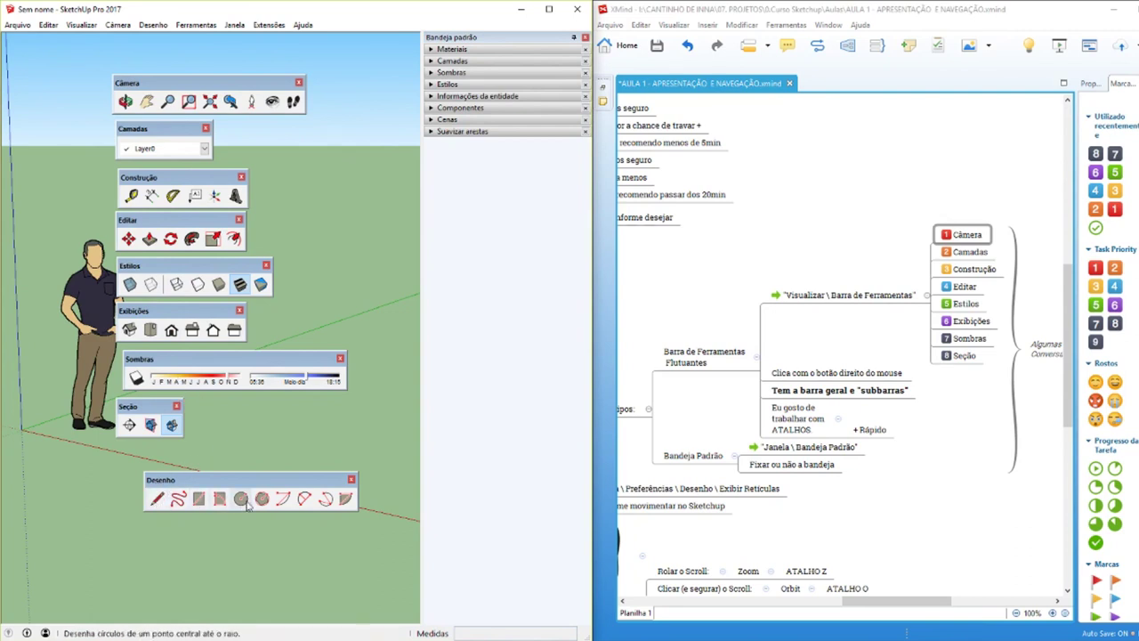
left_click_drag(200, 483, 174, 459)
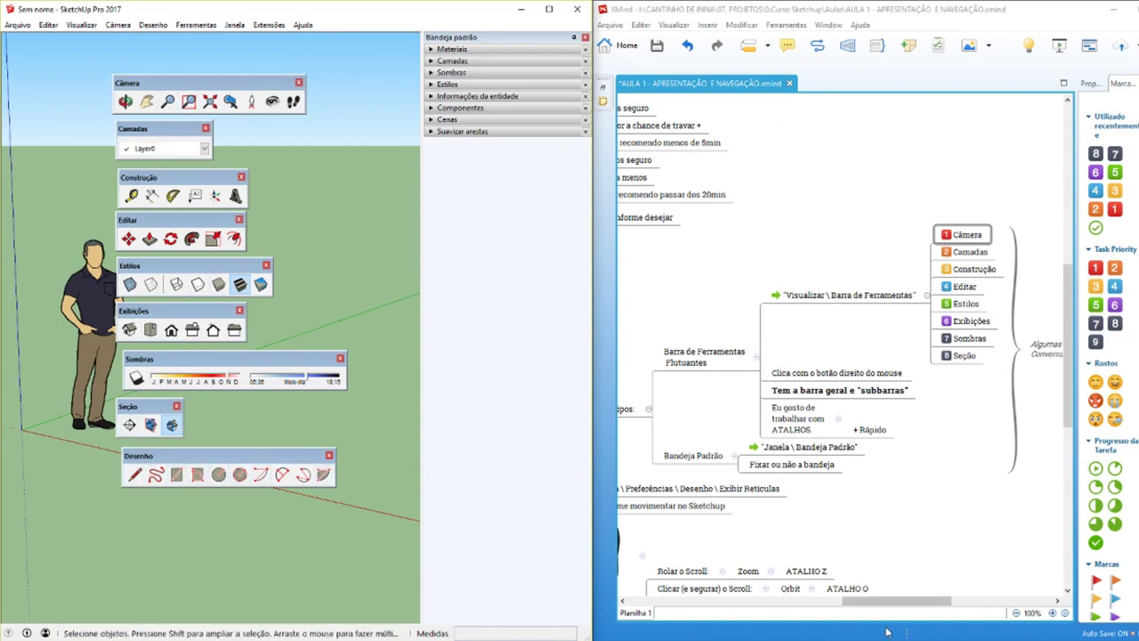
left_click(779, 418)
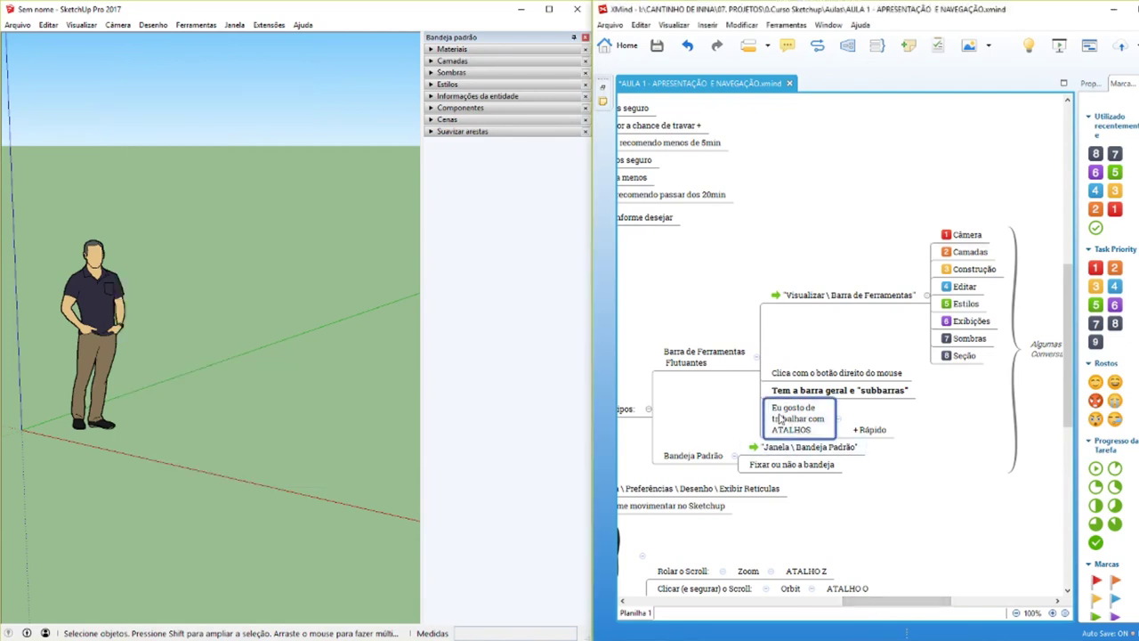
left_click(328, 435)
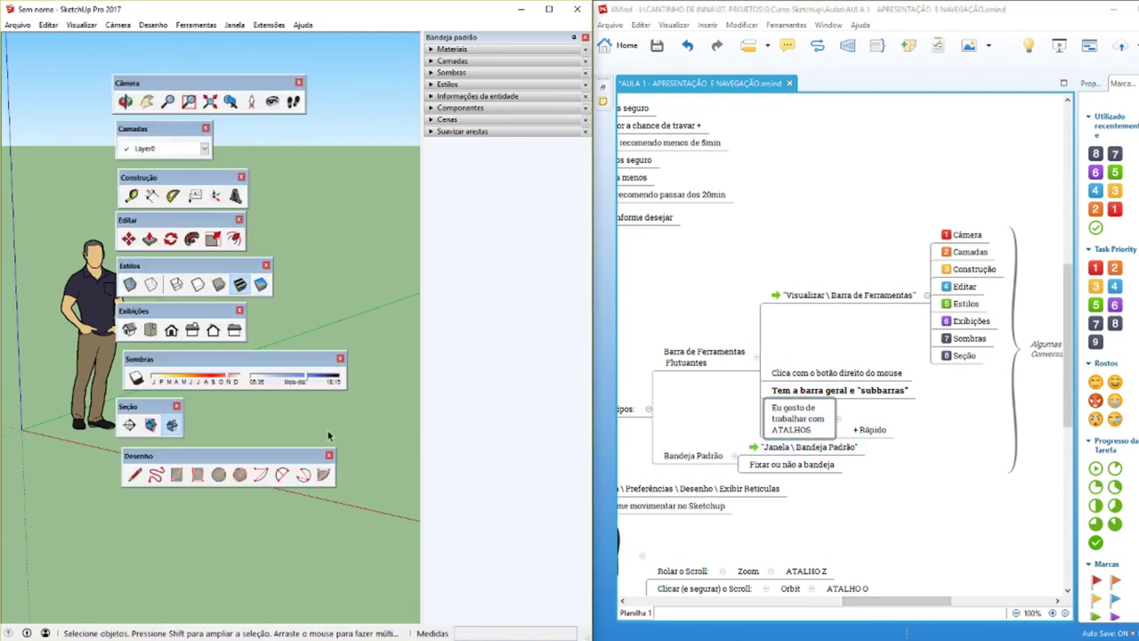
left_click(549, 9)
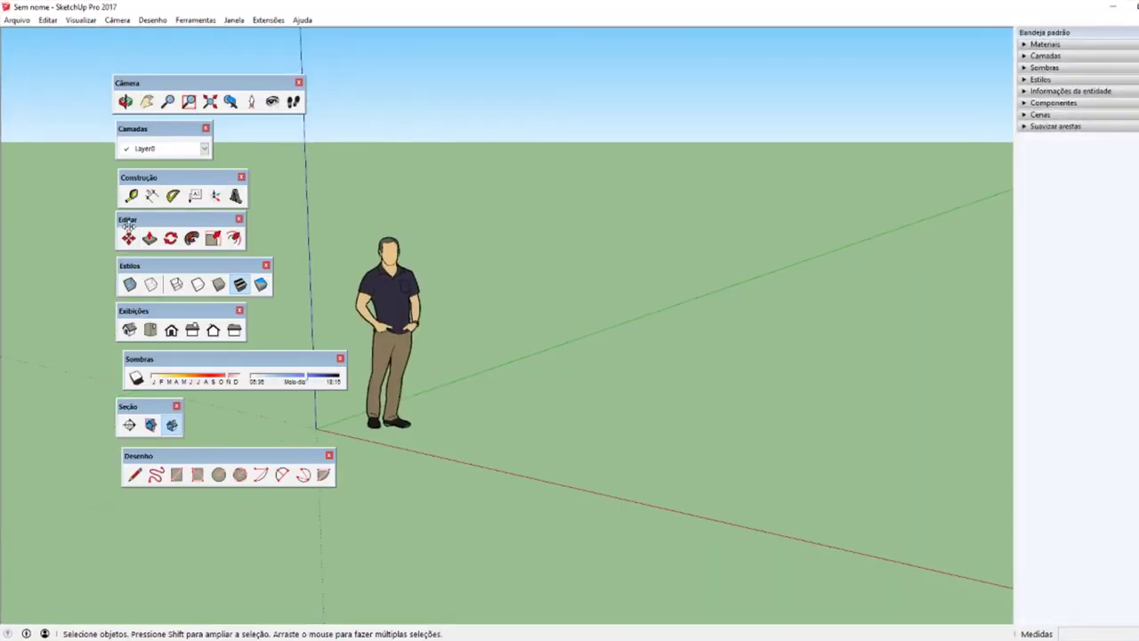
- Float Editar at the top centre and try Move (M), Push/Pull (P), Rotate (Q), Scale and Offset (F)
mouse_move(126, 222)
left_mouse_down()
mouse_move(502, 160)
mouse_move(545, 135)
left_mouse_up()
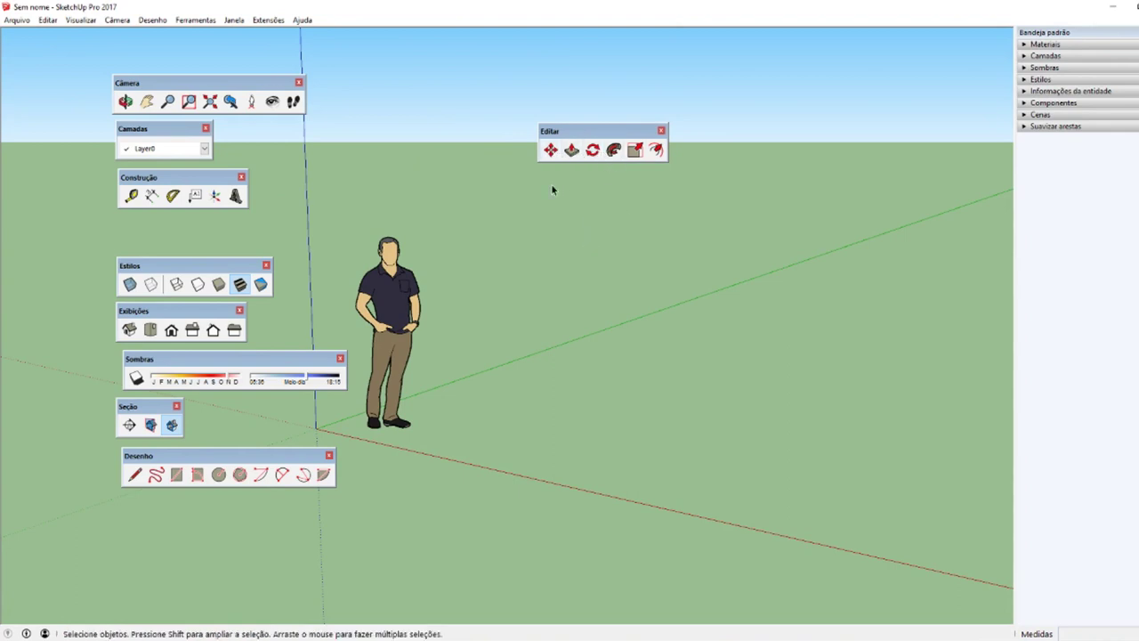
key("m")
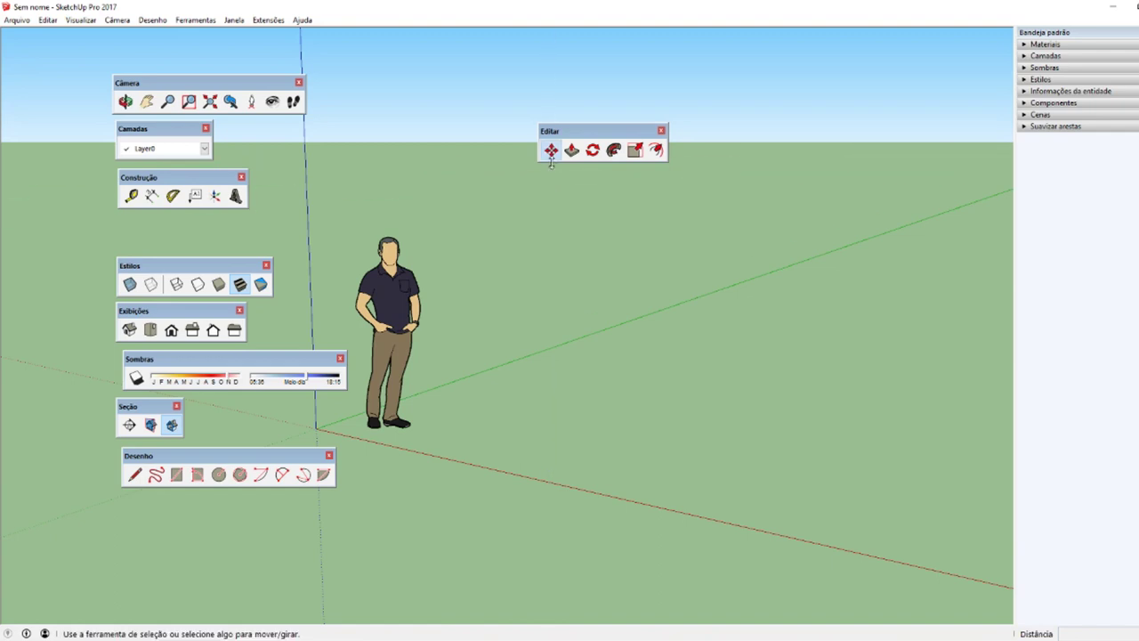
key("p")
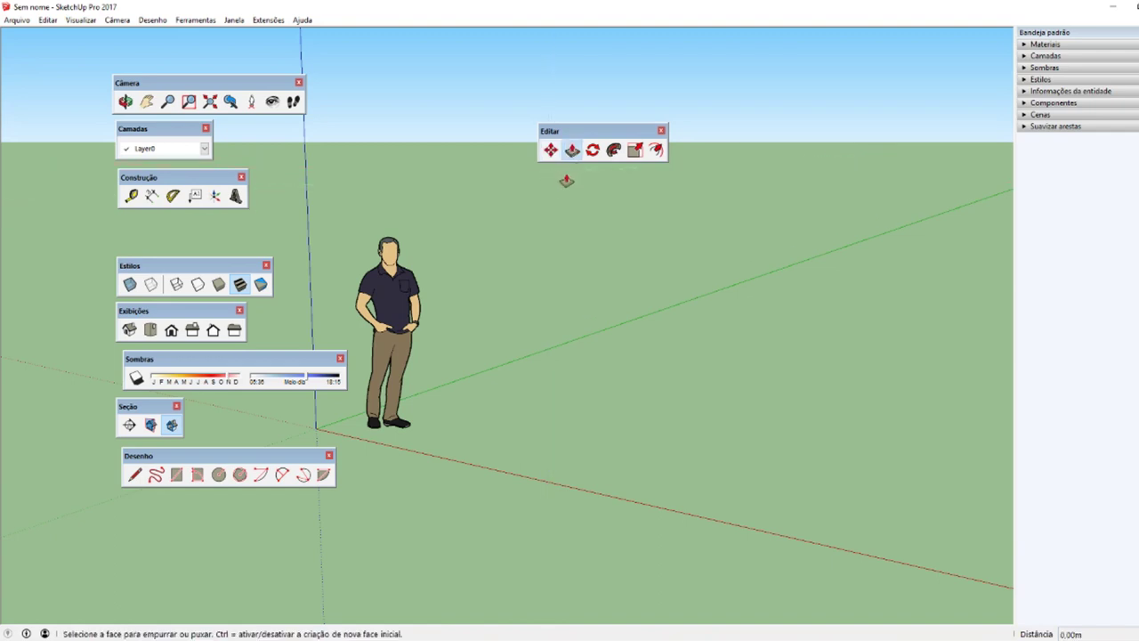
key("q")
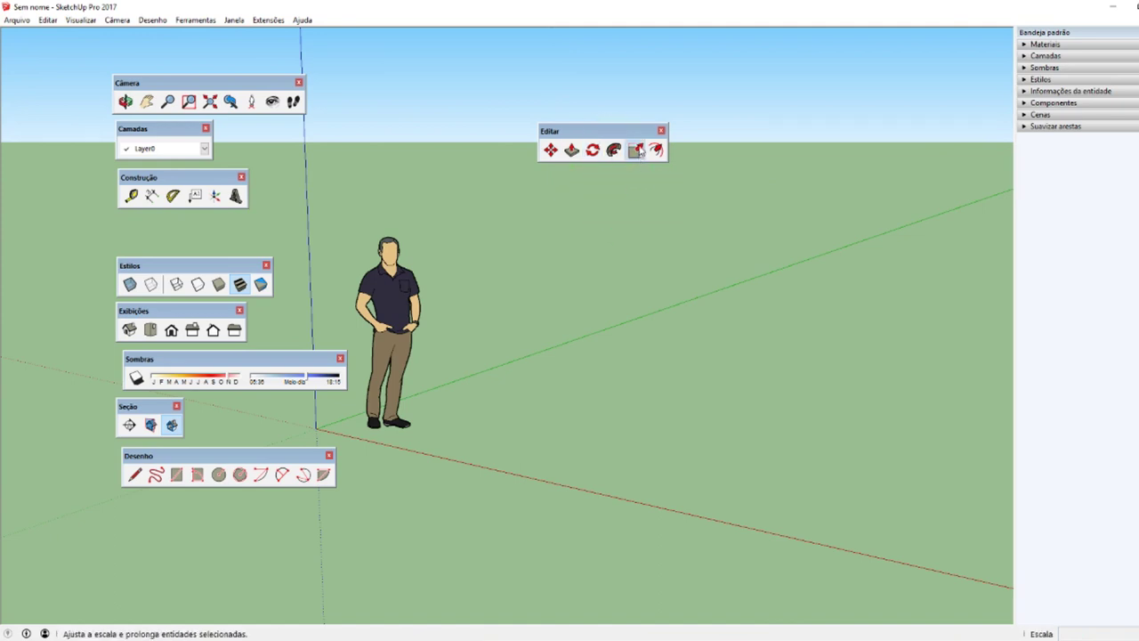
left_click(635, 150)
key("f")
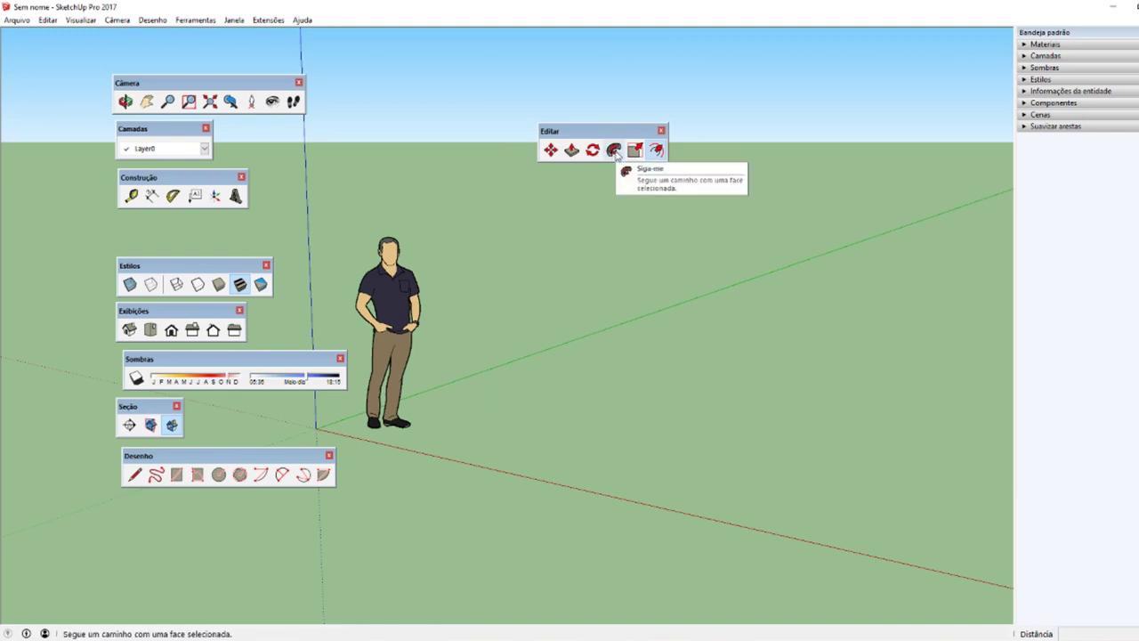
left_click_drag(571, 132, 562, 132)
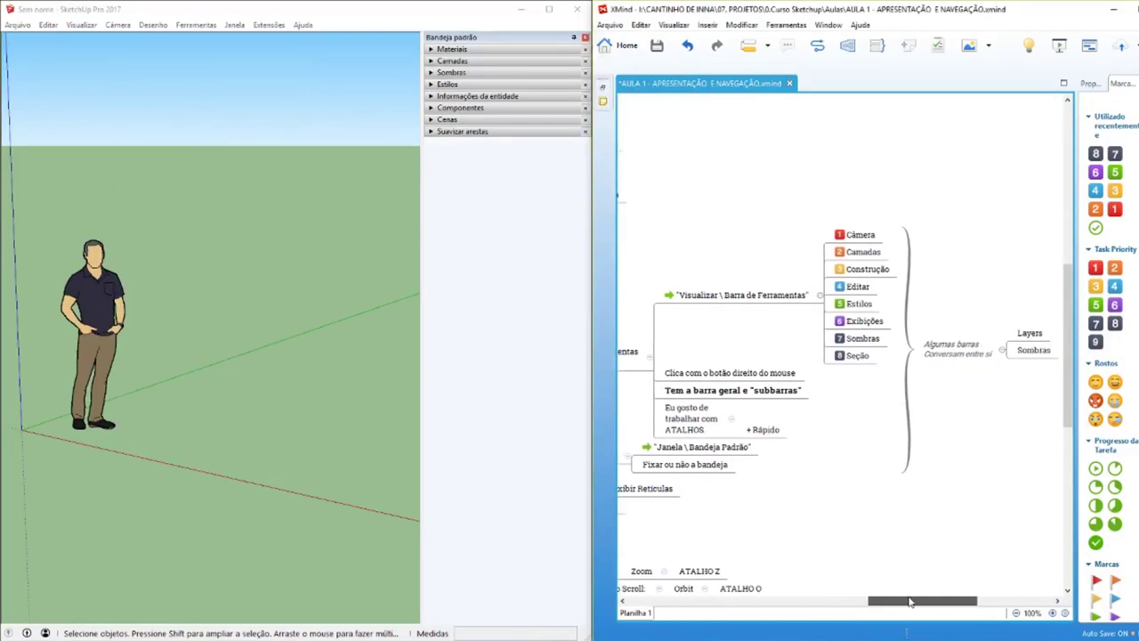
left_click_drag(883, 601, 869, 603)
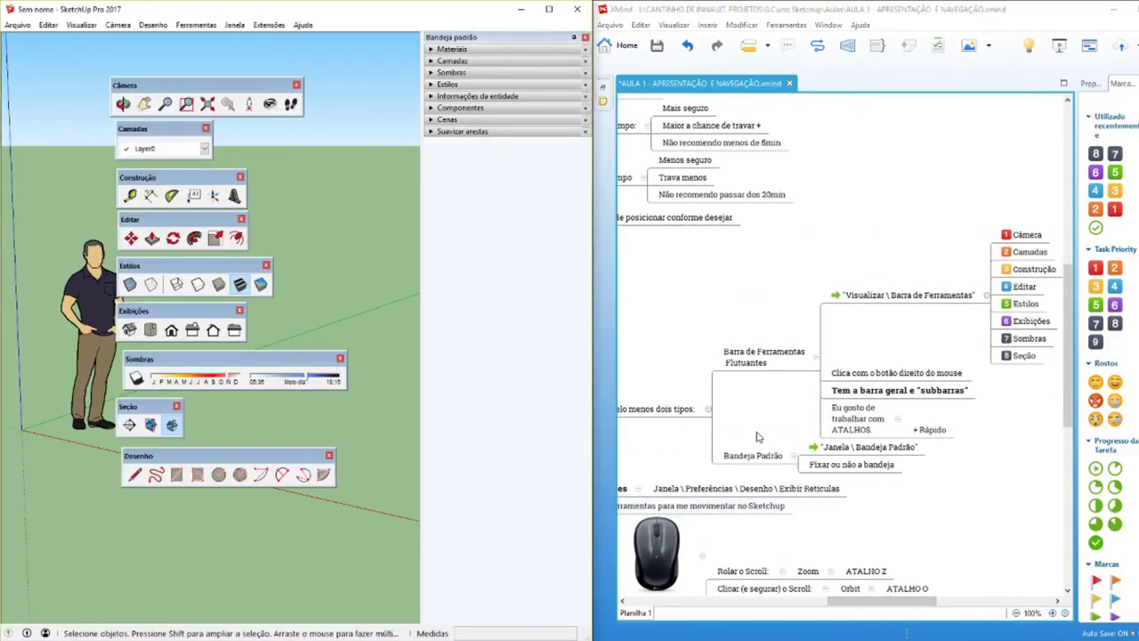
- Select the Janela \ Bandeja Padrão note in XMind, then open SketchUp's Janela > Bandeja padrão submenu
left_click(745, 455)
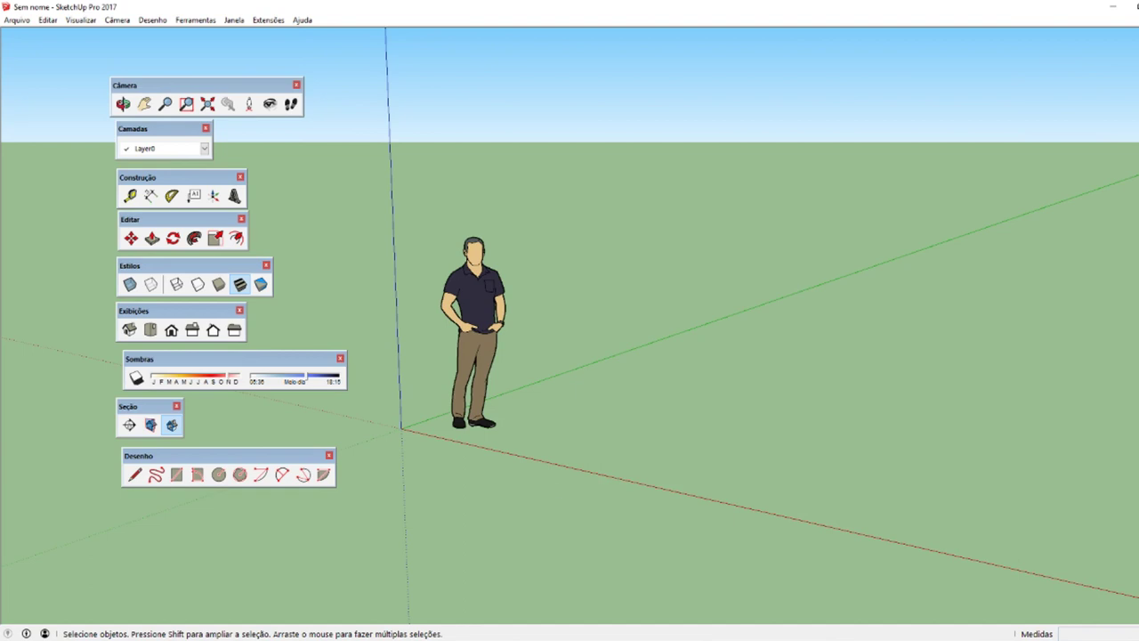
key("alt+Tab")
left_click(867, 448)
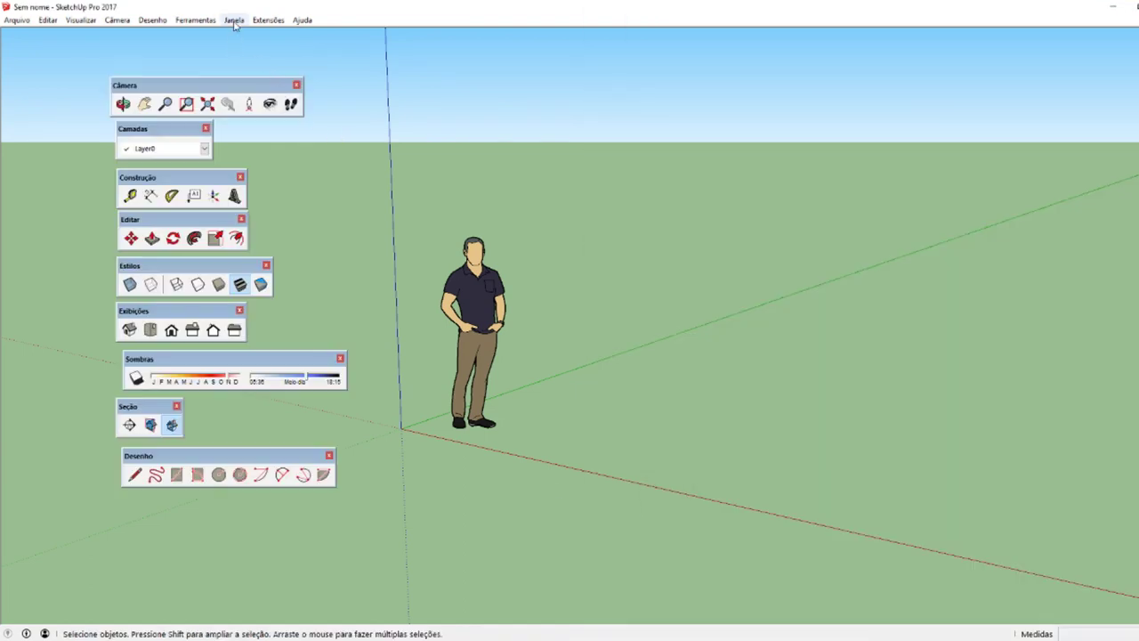
left_click(234, 20)
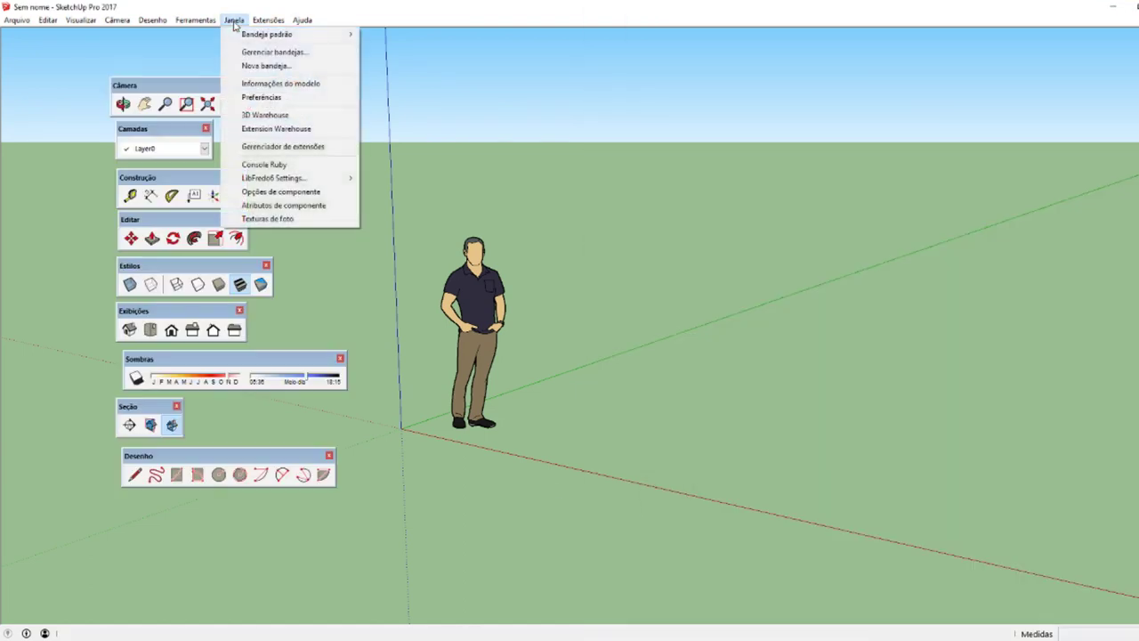
mouse_move(267, 33)
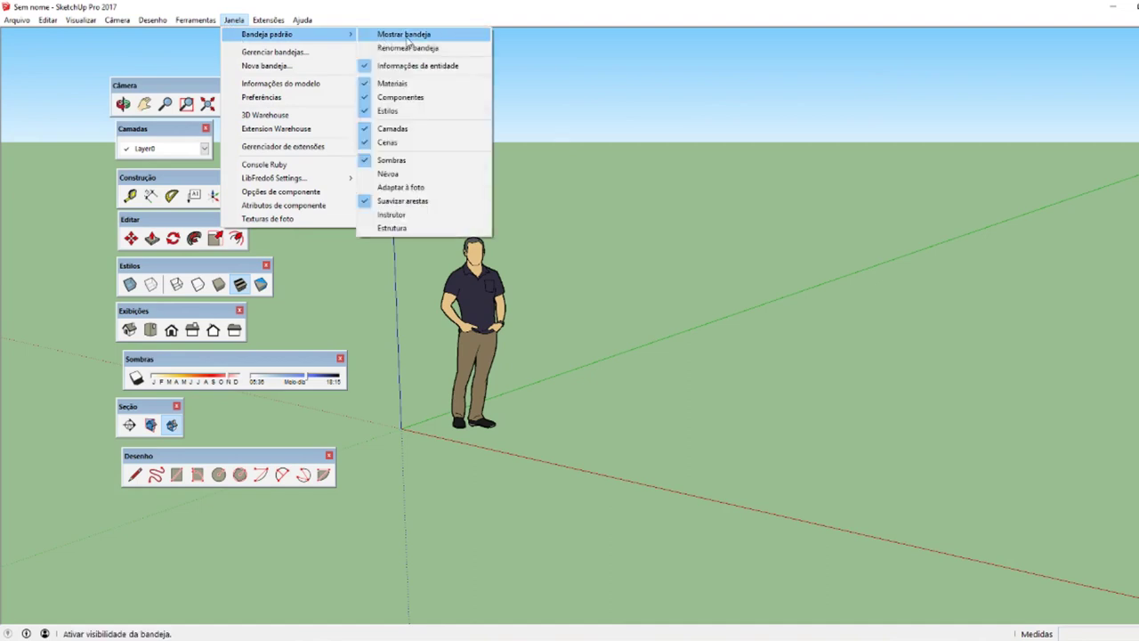
- Show the Bandeja padrão tray, switch it to auto-hide, then pin it docked again
left_click(406, 37)
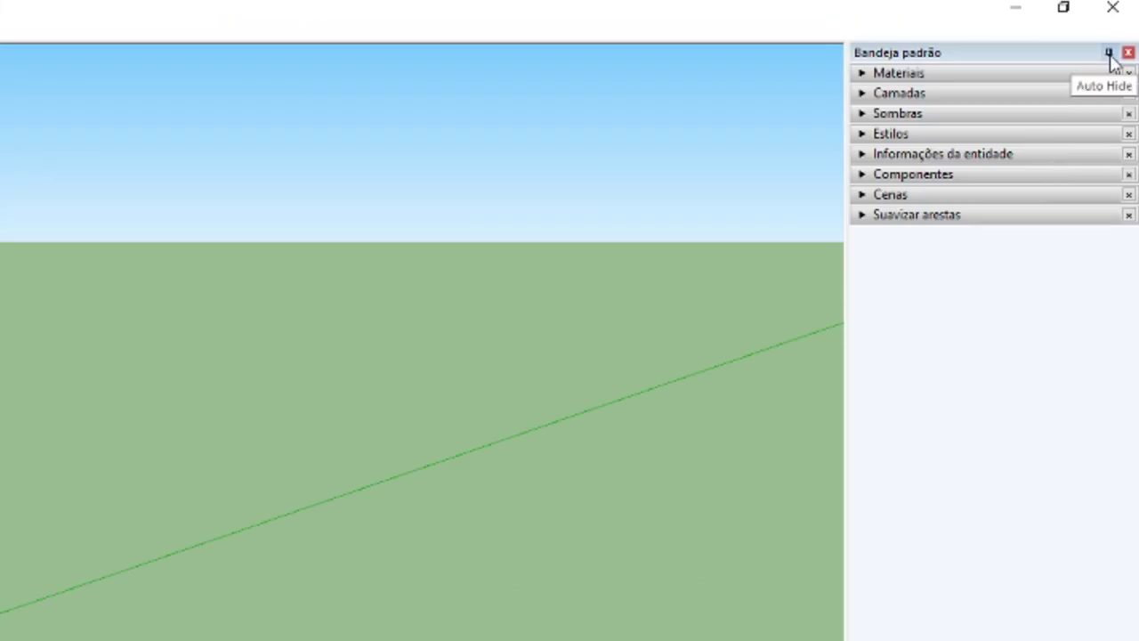
left_click(1109, 53)
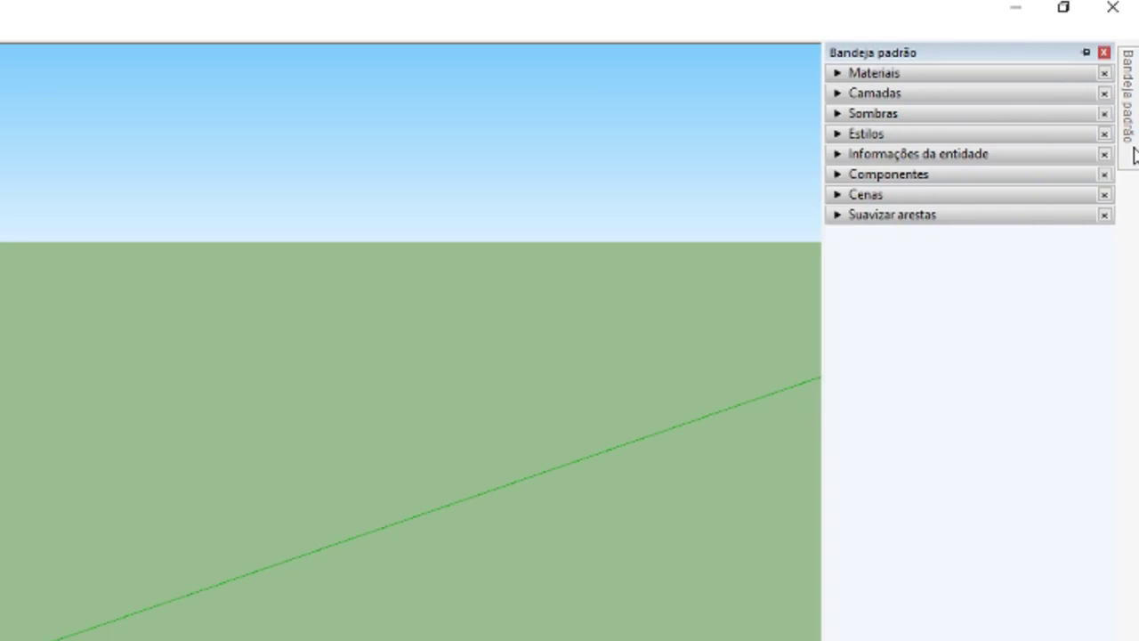
left_click(1083, 52)
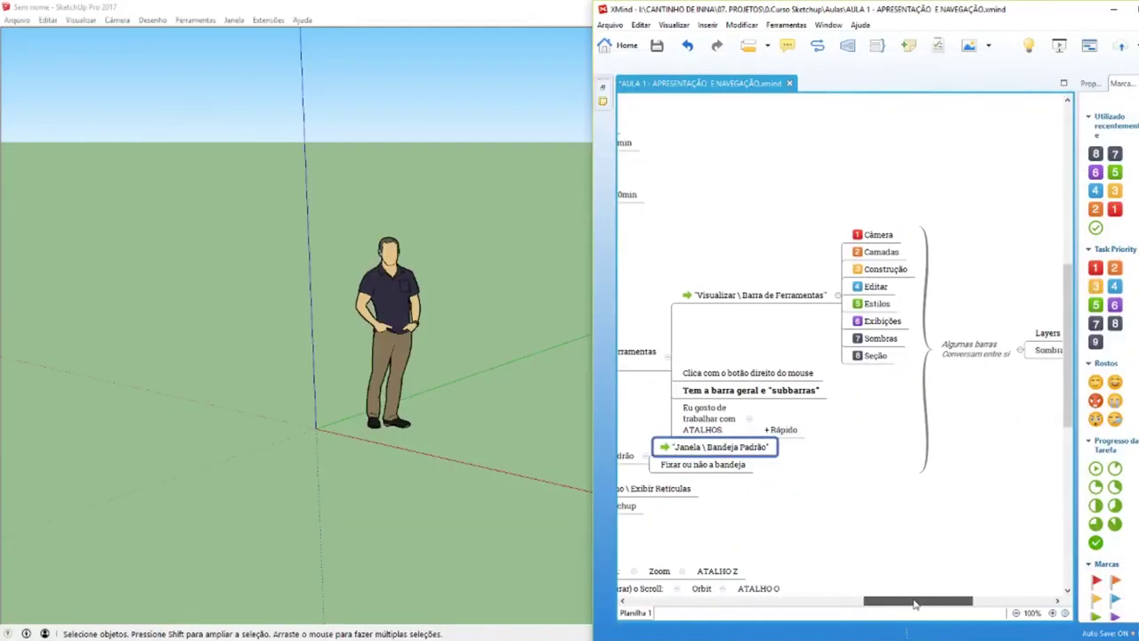
- Move the floating Camadas and Sombras toolbars to the upper right of the viewport
scroll(857, 366, "right", 2, "shift")
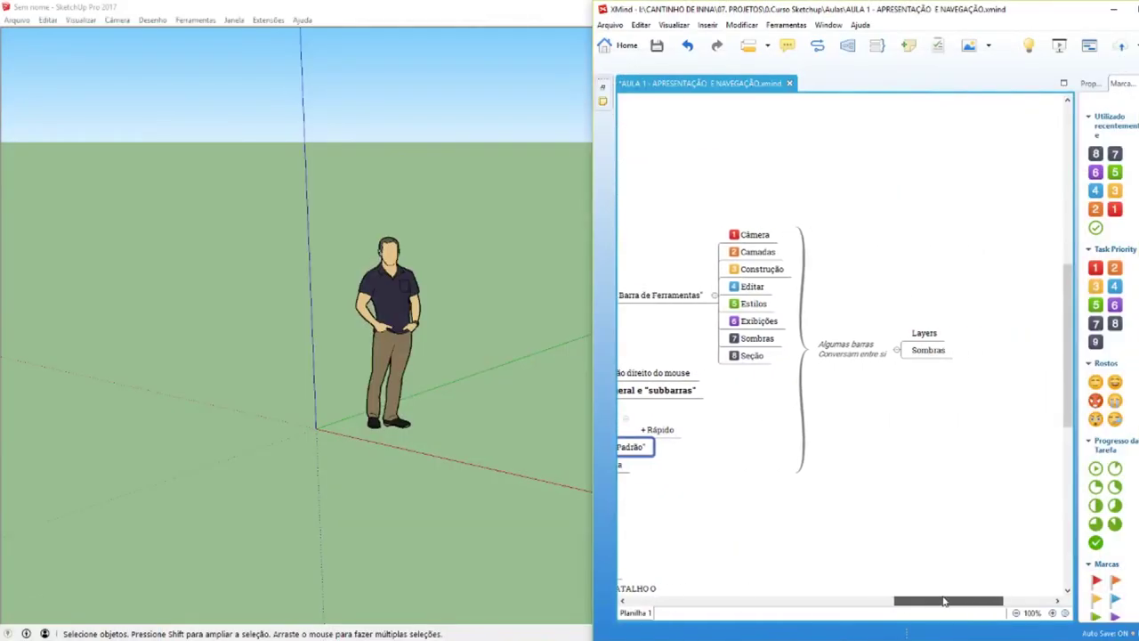
left_click(840, 354)
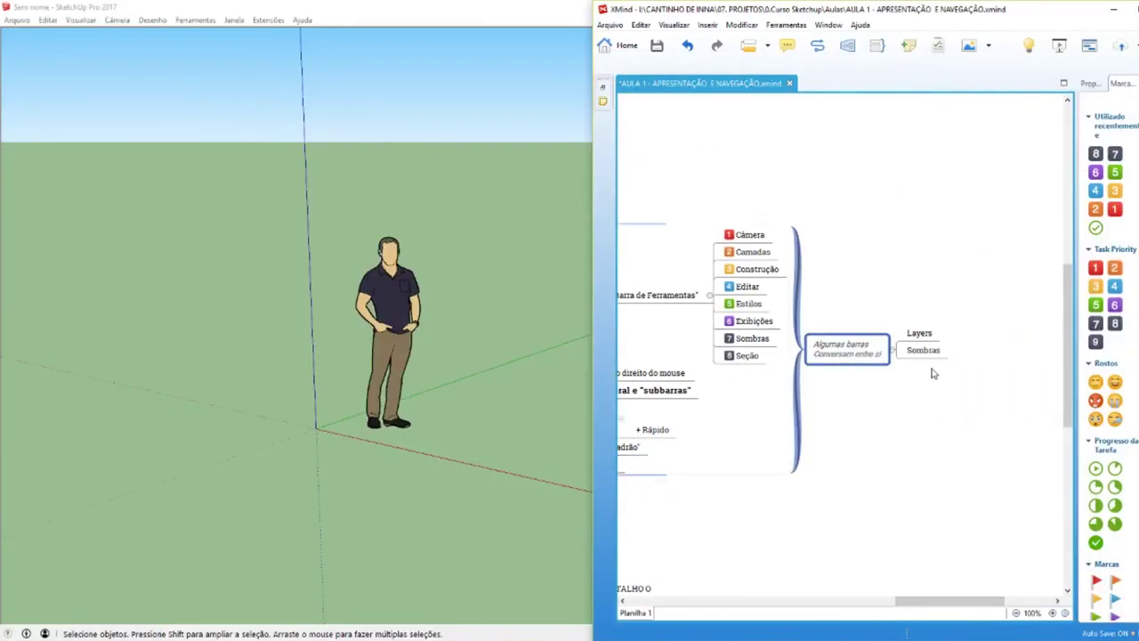
left_click_drag(978, 362, 923, 321)
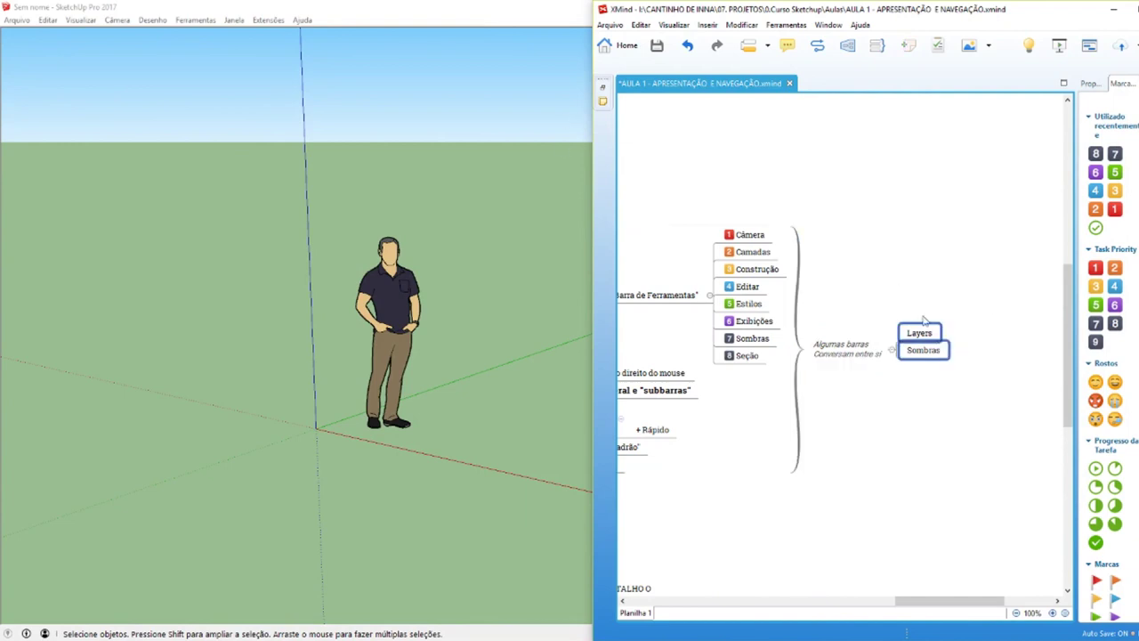
left_click(531, 308)
left_click_drag(139, 131, 770, 103)
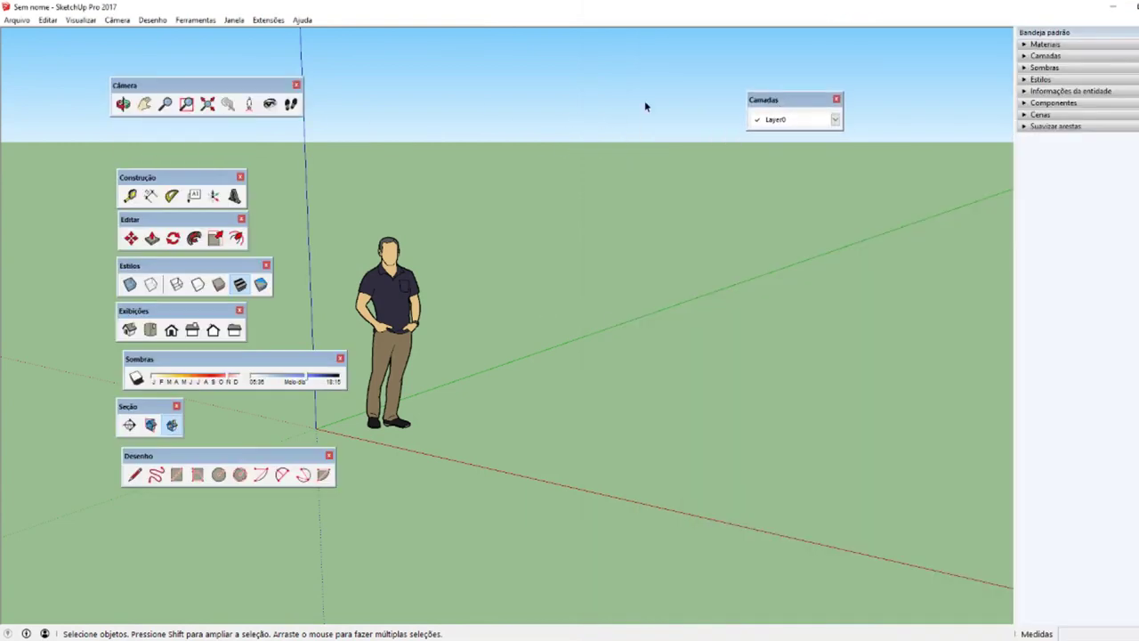
left_click_drag(142, 358, 723, 160)
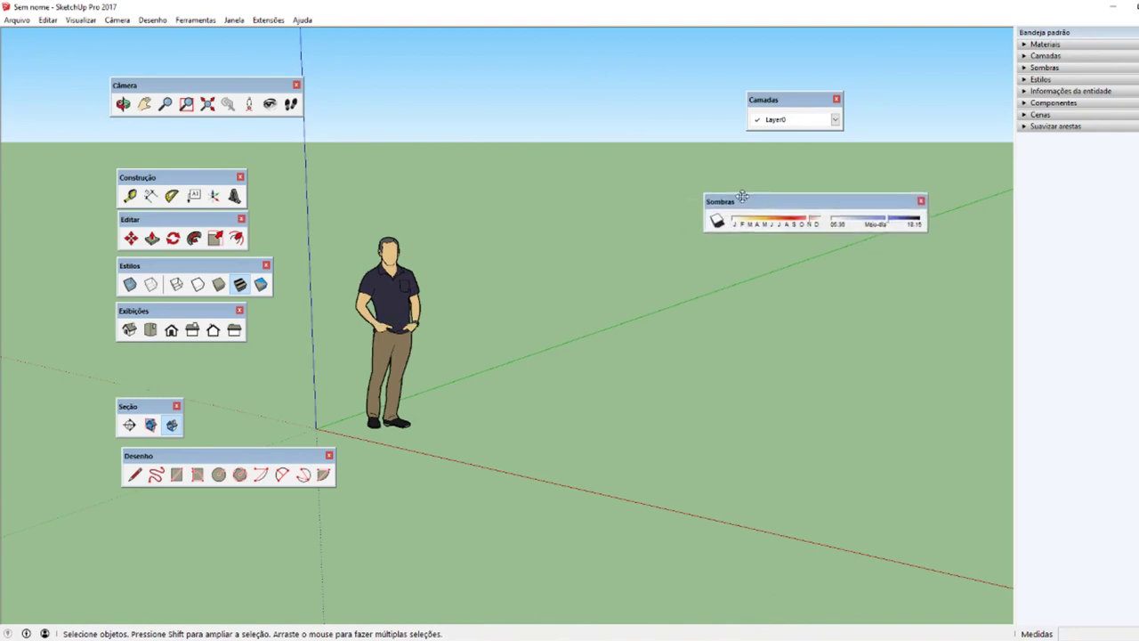
left_click_drag(823, 98, 897, 67)
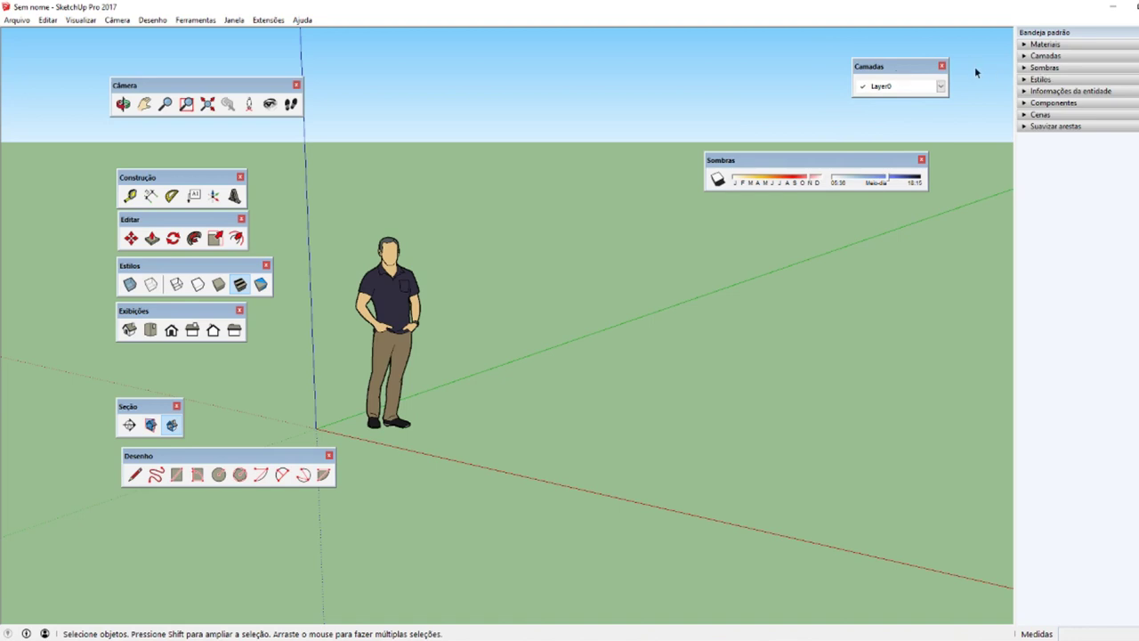
left_click_drag(713, 152, 758, 131)
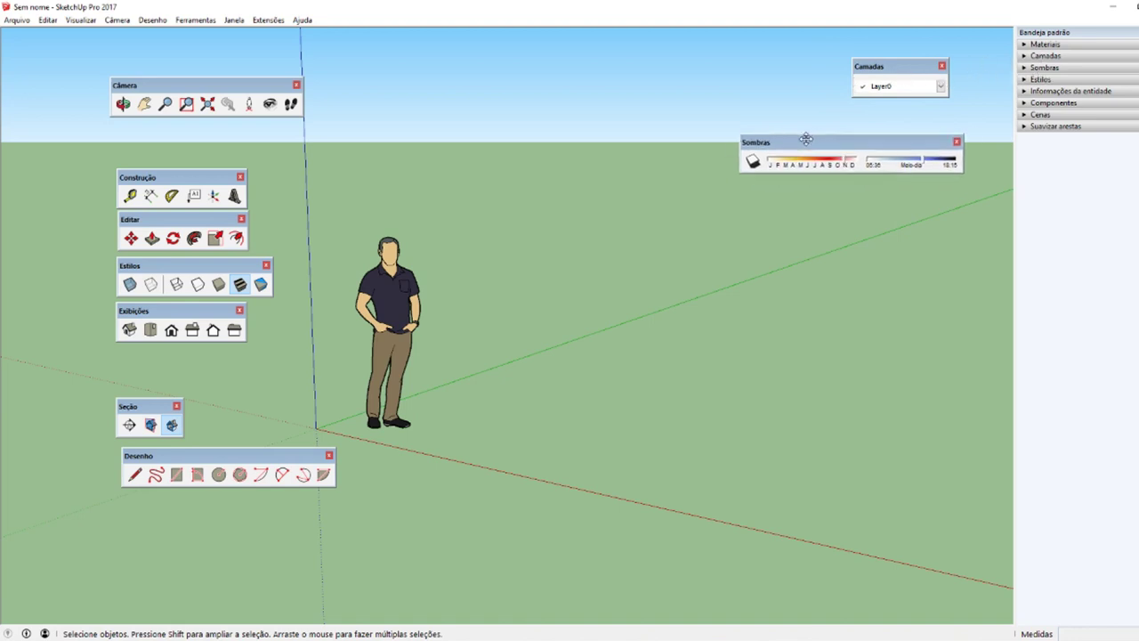
- Expand and collapse the tray's Sombras panel, then move Suavizar arestas higher
left_click(1034, 71)
left_click(1032, 70)
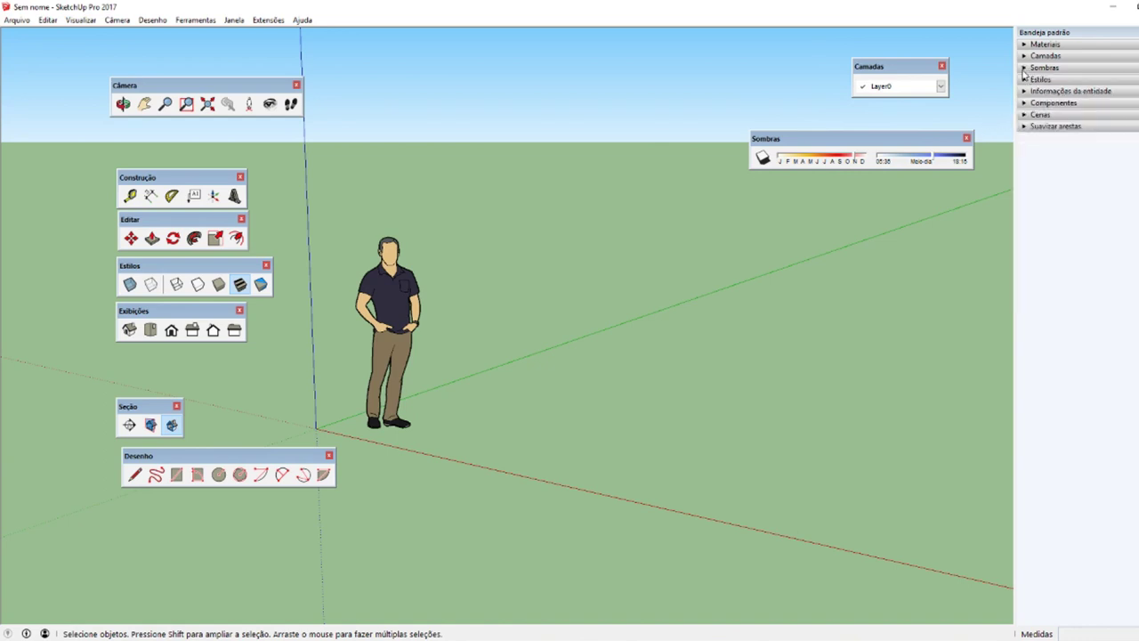
left_click(1025, 69)
left_click(1045, 69)
mouse_move(1053, 122)
left_mouse_down()
mouse_move(1057, 82)
mouse_move(1053, 107)
left_mouse_up()
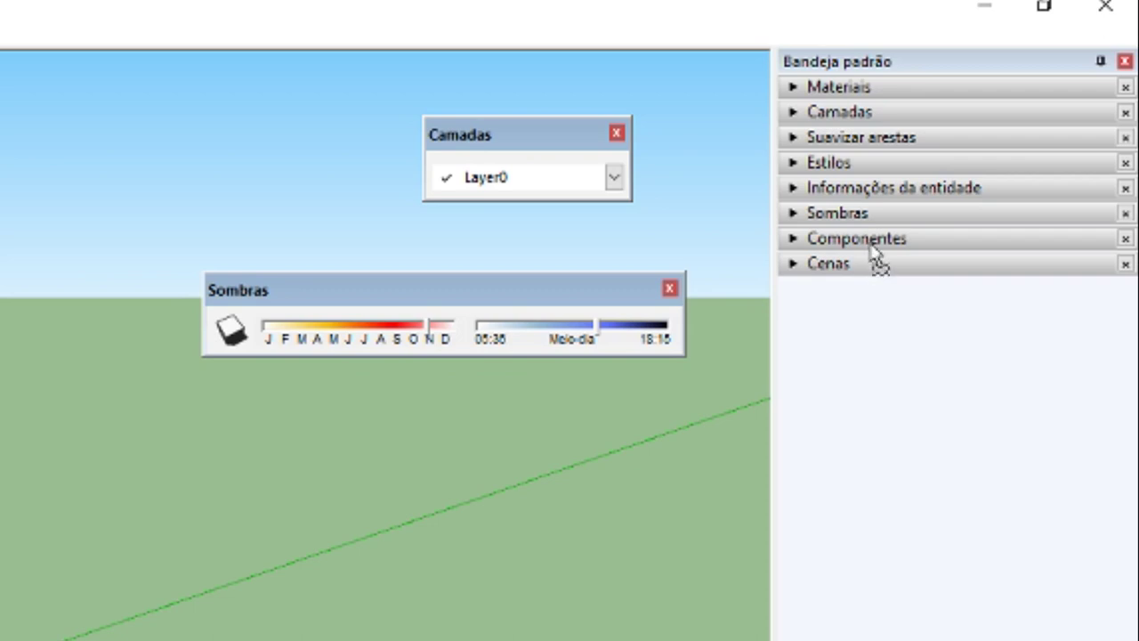
- Move Cenas up and drag the Sombras panel up directly under Camadas
left_click_drag(871, 245, 863, 149)
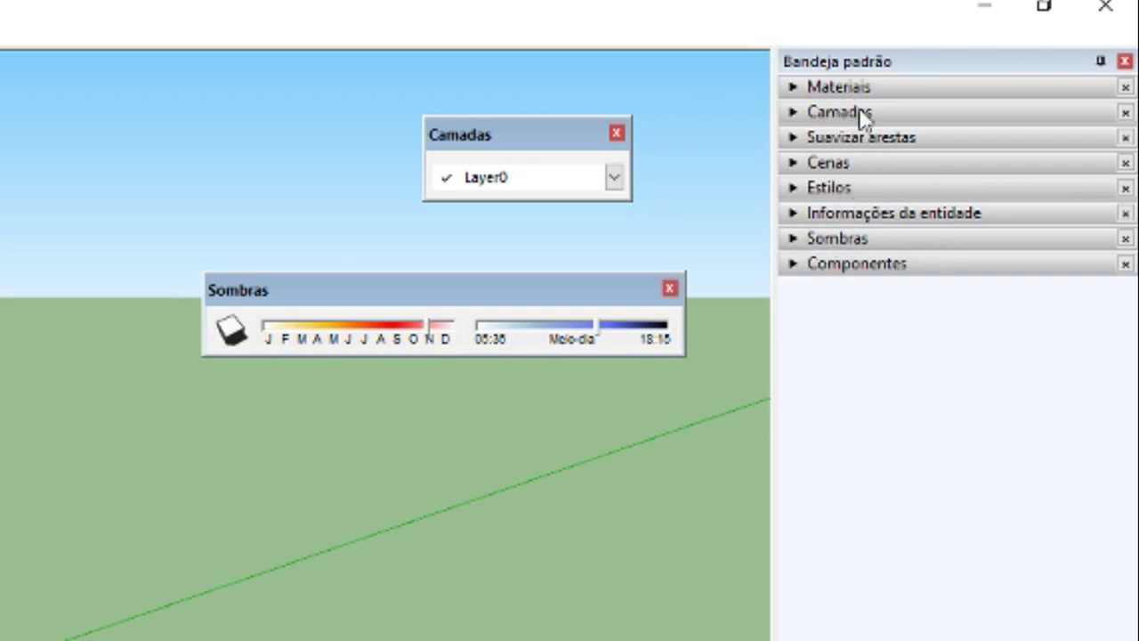
left_click(814, 242)
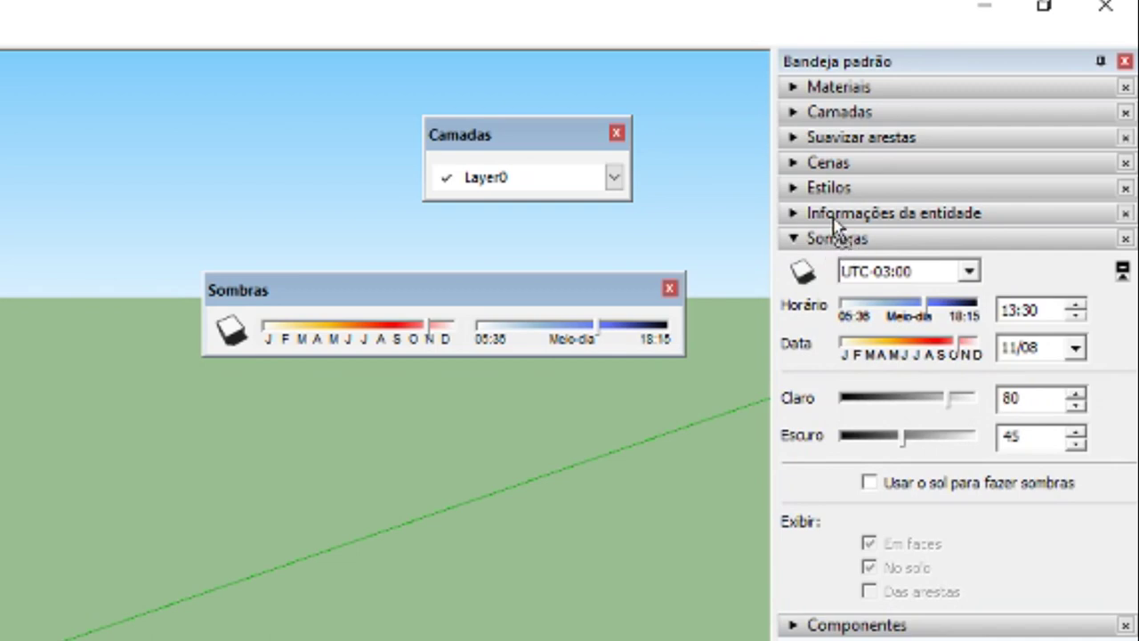
left_click_drag(837, 224, 837, 128)
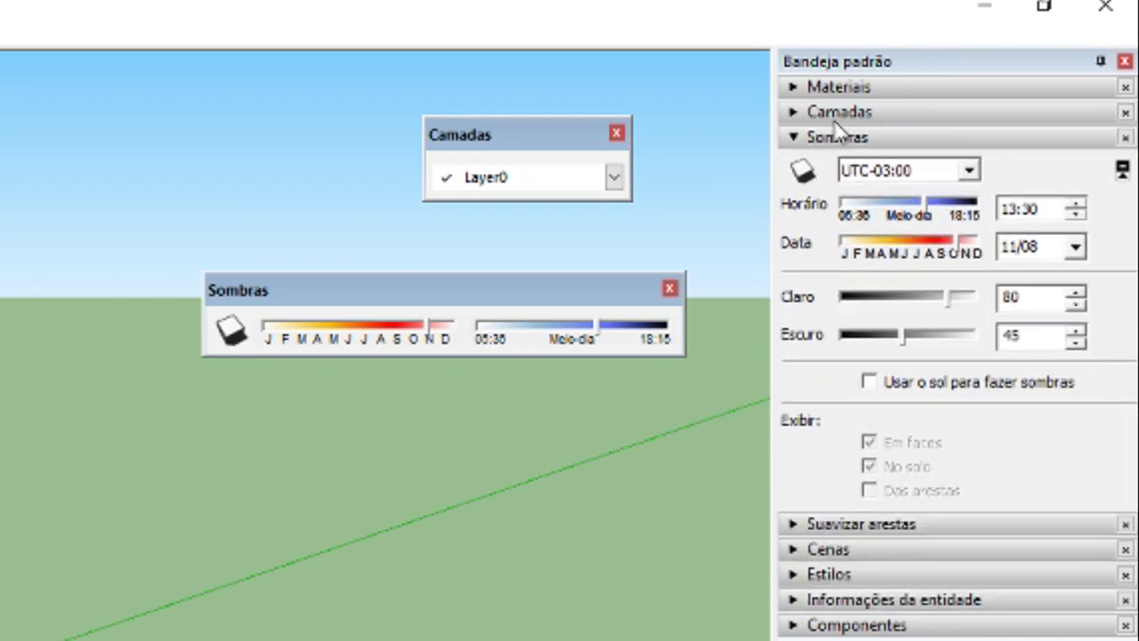
- Expand the Camadas and Materiais panels and browse the material colours
left_click(792, 111)
left_click(792, 85)
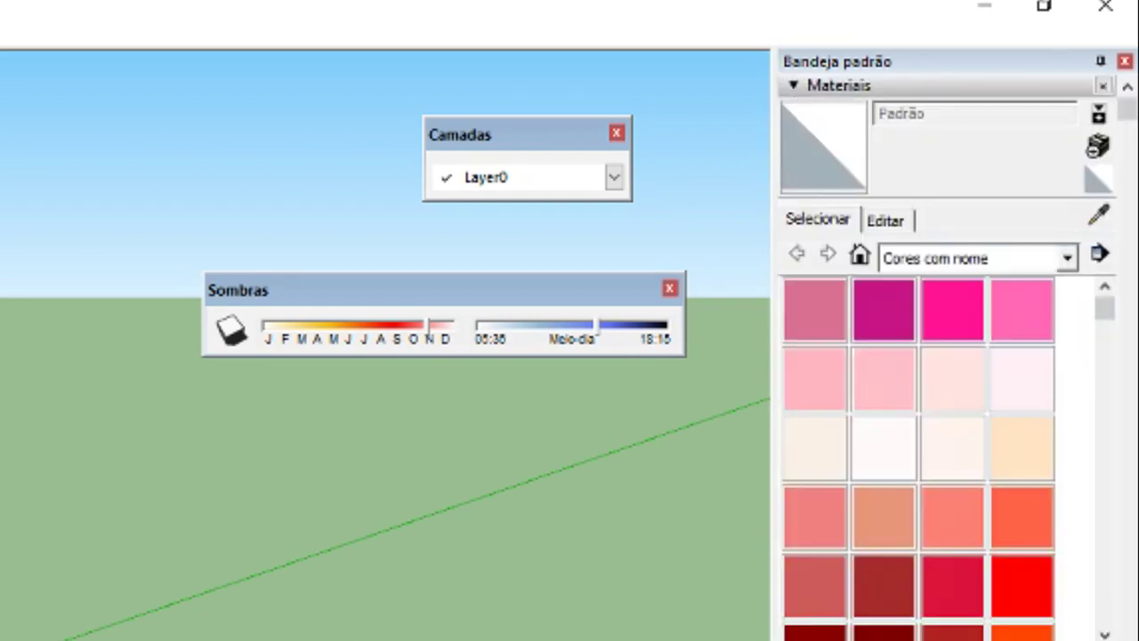
scroll(923, 590, "down", 3)
scroll(923, 590, "down", 3)
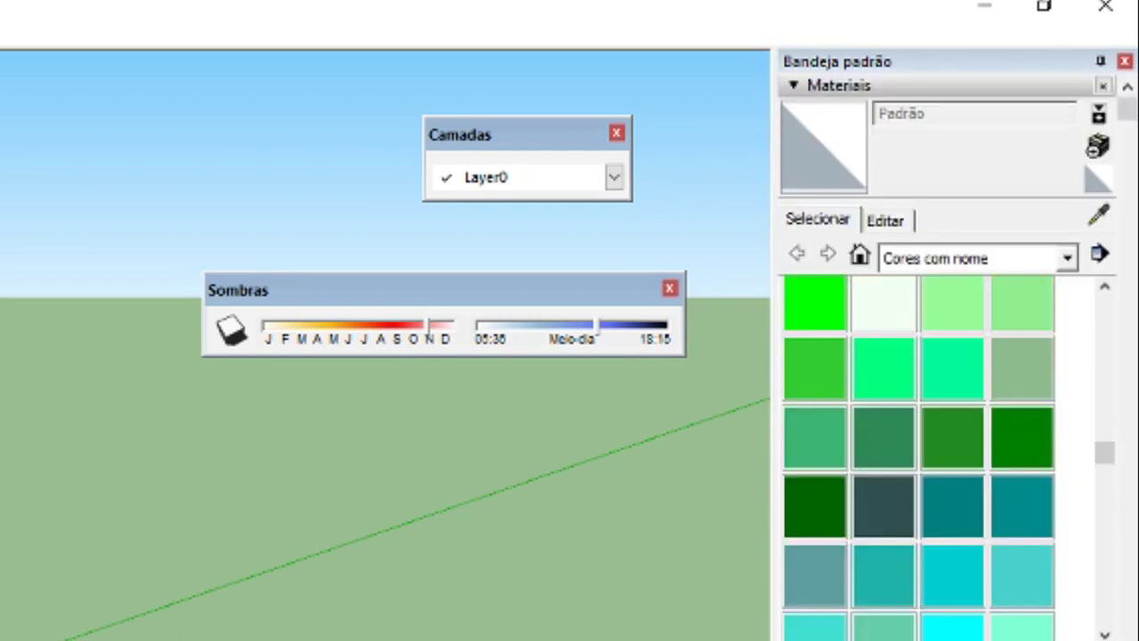
scroll(923, 445, "down", 5)
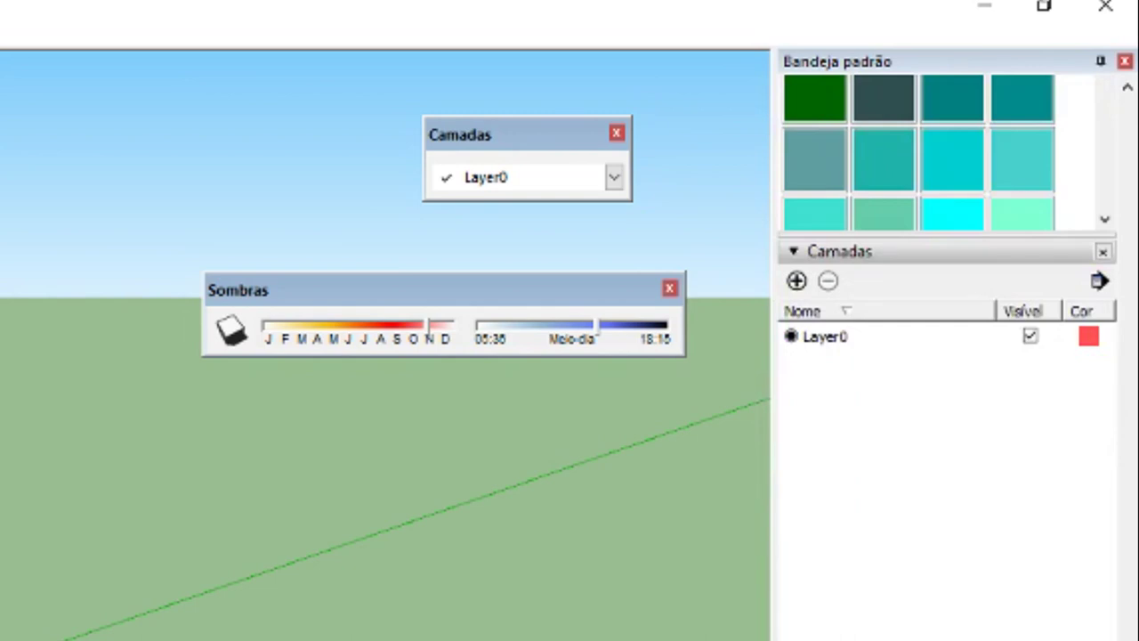
scroll(947, 356, "down", 3)
scroll(946, 355, "down", 5)
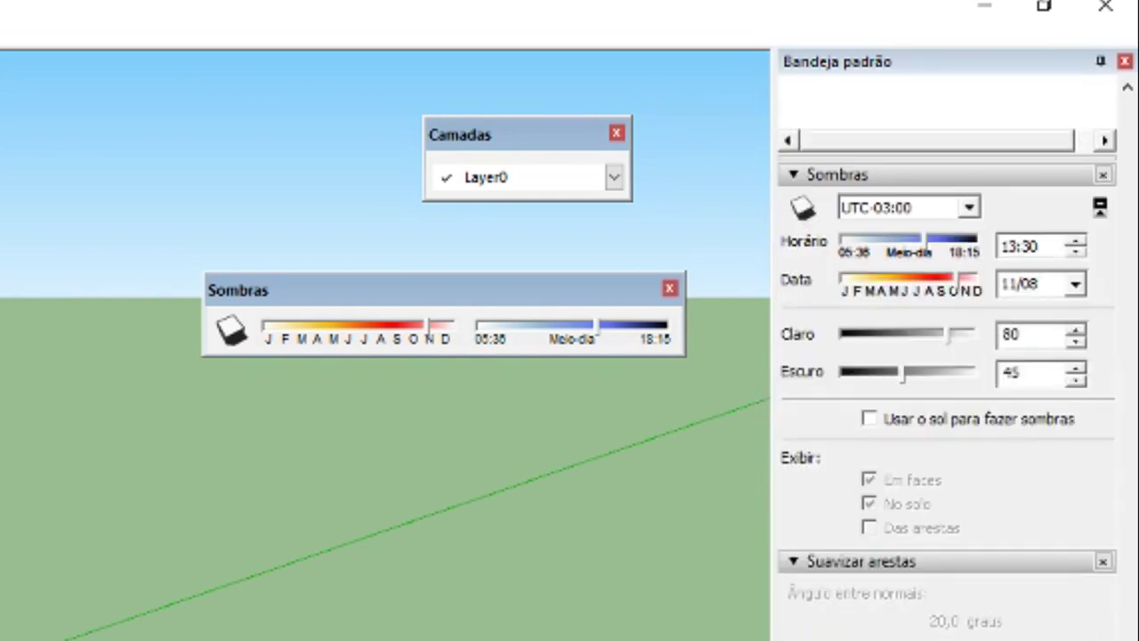
scroll(947, 355, "up", 10)
scroll(947, 356, "down", 5)
scroll(946, 356, "up", 5)
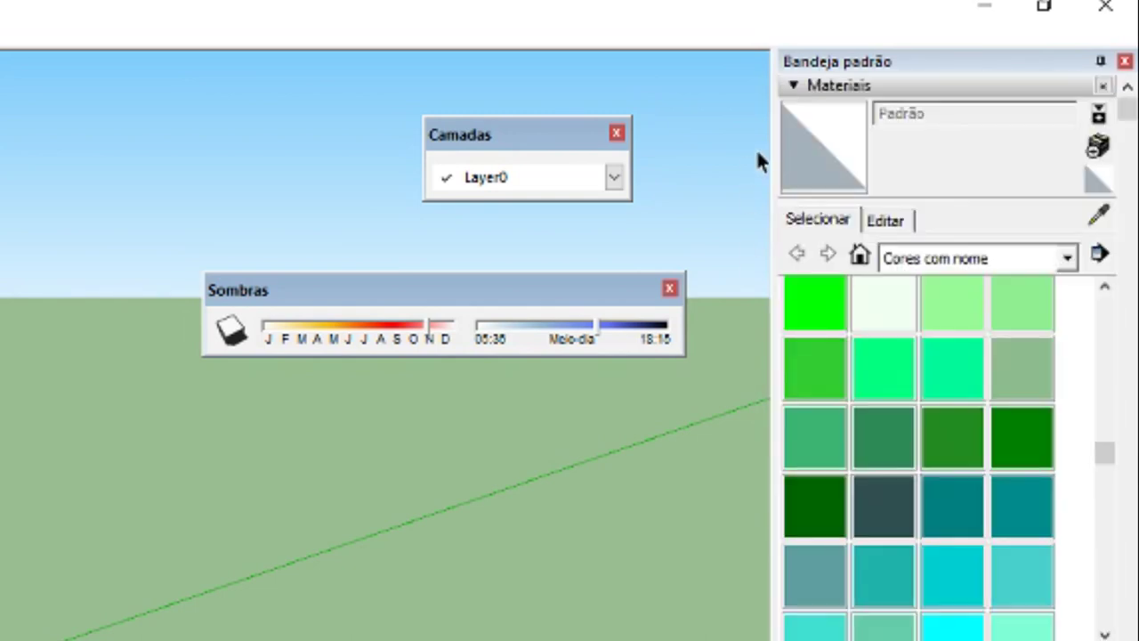
- Collapse Materiais, Camadas, Suavizar arestas and Cenas, leaving only Sombras expanded
left_click(858, 86)
left_click(856, 112)
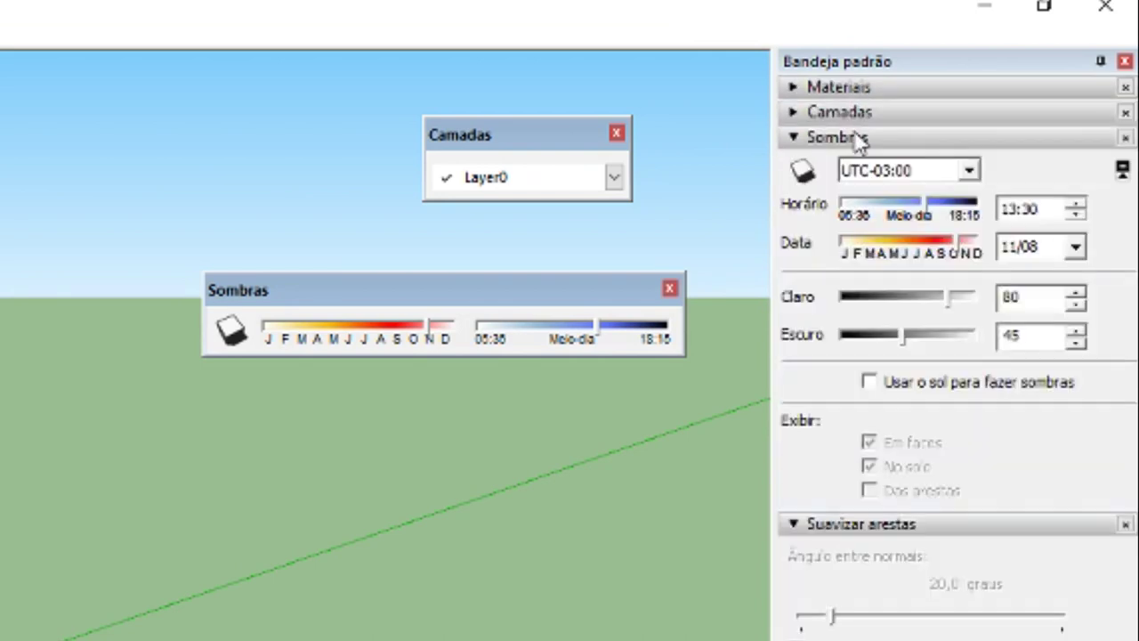
left_click(858, 137)
left_click(857, 163)
left_click(844, 187)
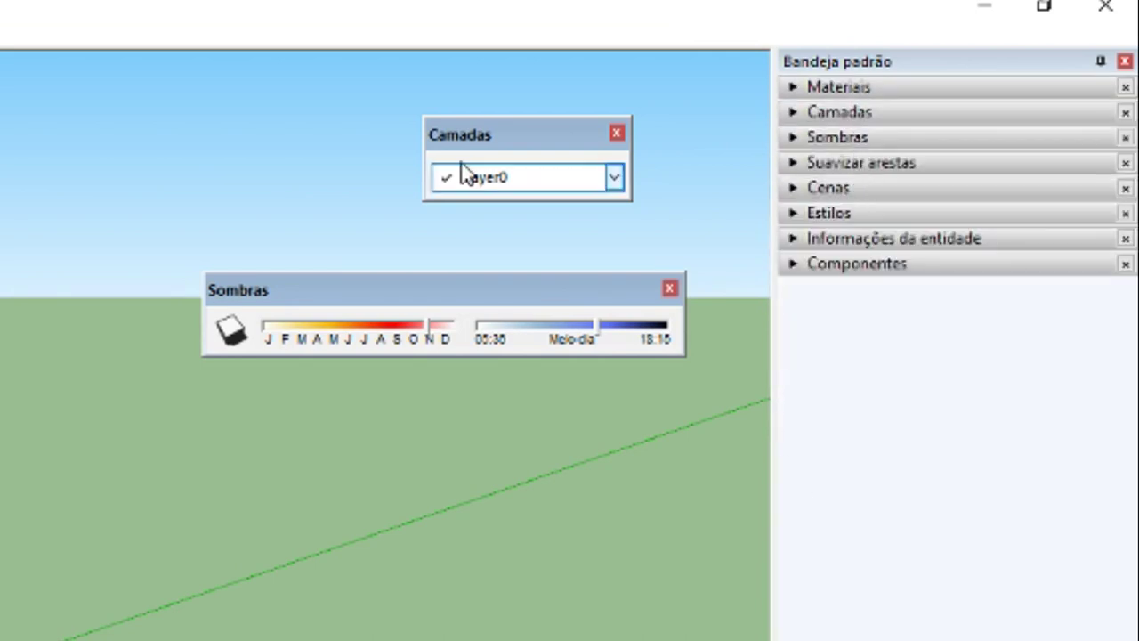
left_click(824, 139)
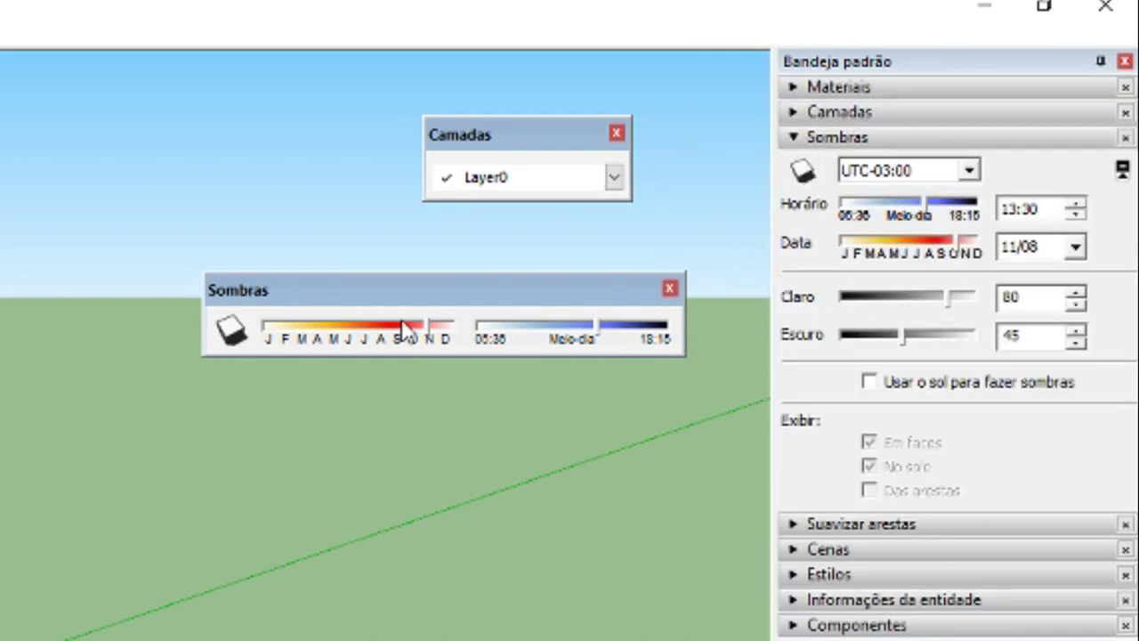
- Slide the shadow time to 11:20 and date to 11/30, then open the tray's Camadas panel
mouse_move(405, 329)
left_mouse_down()
mouse_move(330, 327)
mouse_move(507, 330)
mouse_move(323, 330)
mouse_move(405, 326)
left_mouse_up()
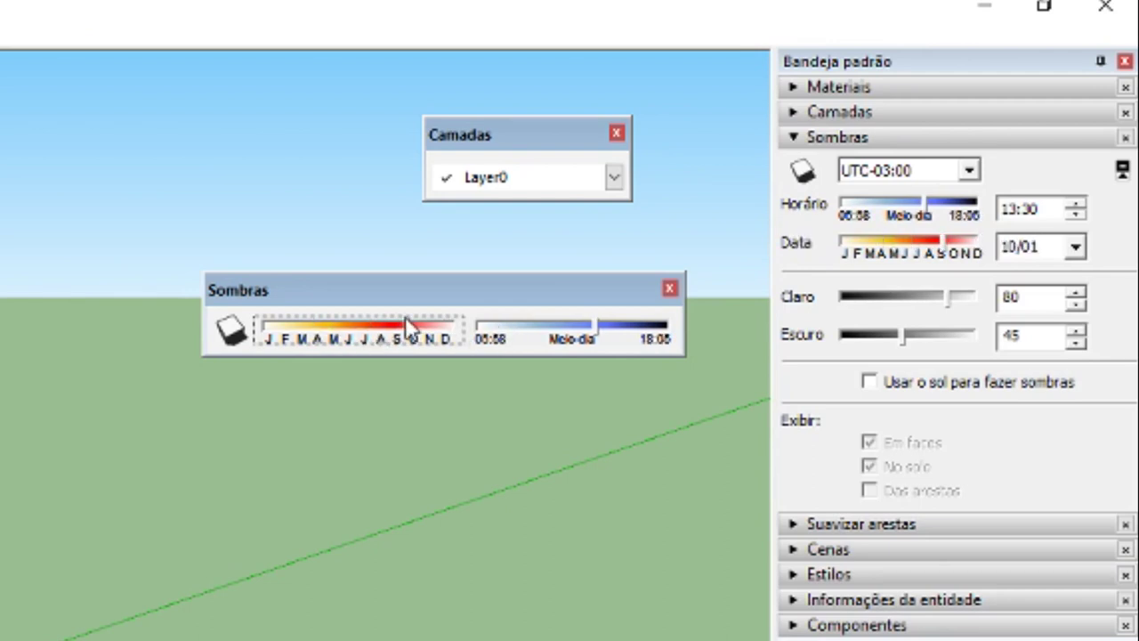
left_click_drag(543, 292, 539, 280)
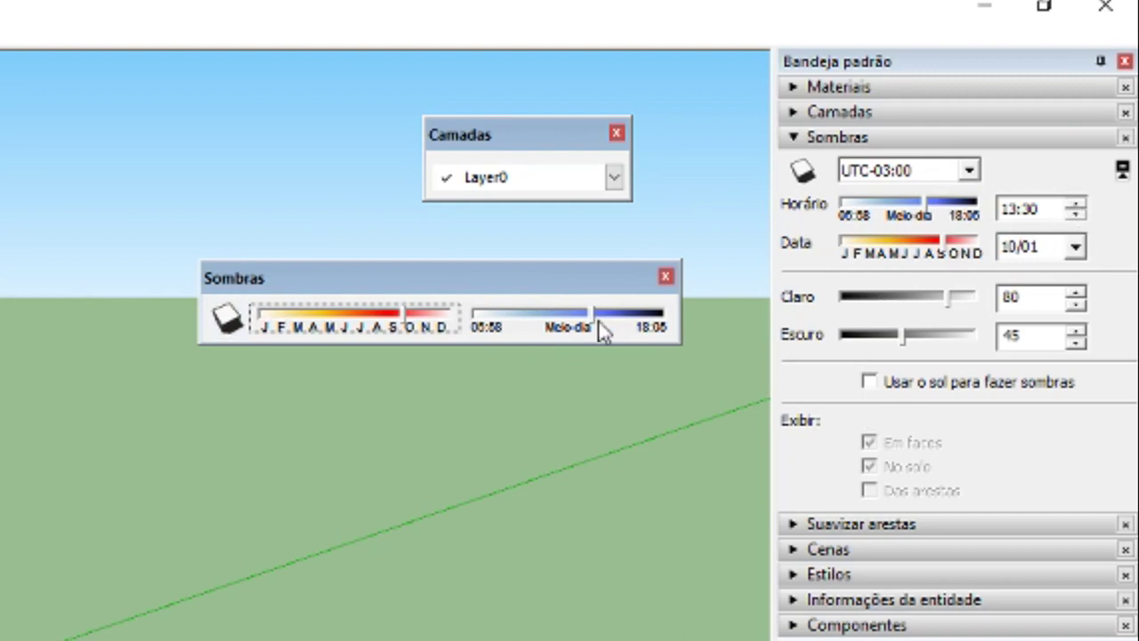
mouse_move(599, 329)
left_mouse_down()
mouse_move(531, 323)
mouse_move(661, 326)
mouse_move(524, 326)
mouse_move(636, 313)
left_mouse_up()
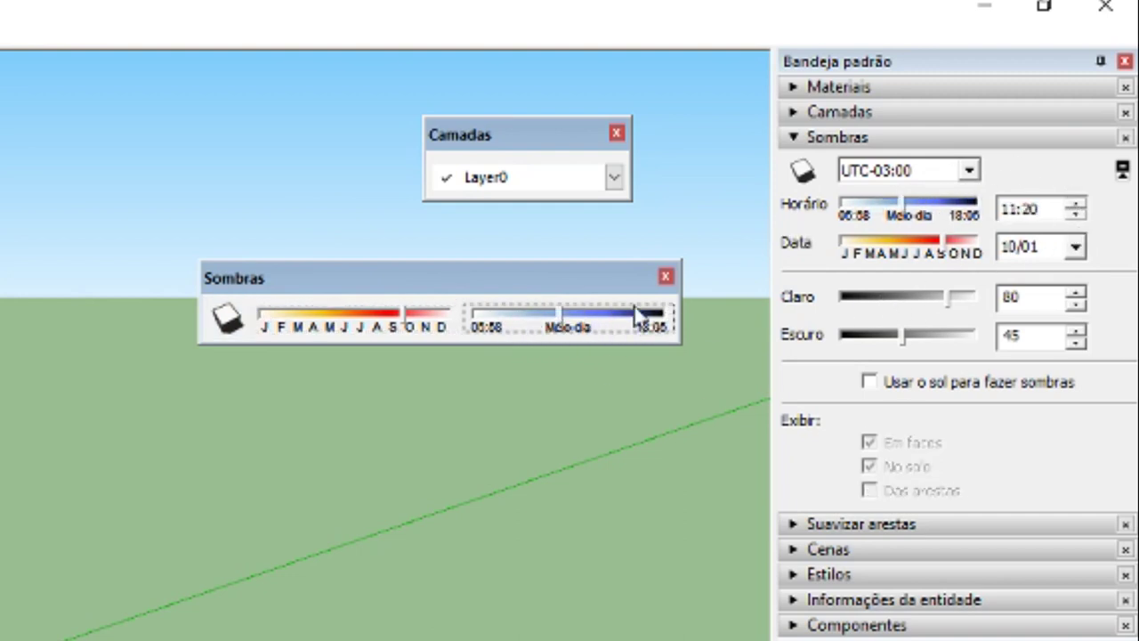
mouse_move(389, 328)
left_mouse_down()
mouse_move(262, 326)
mouse_move(436, 326)
left_mouse_up()
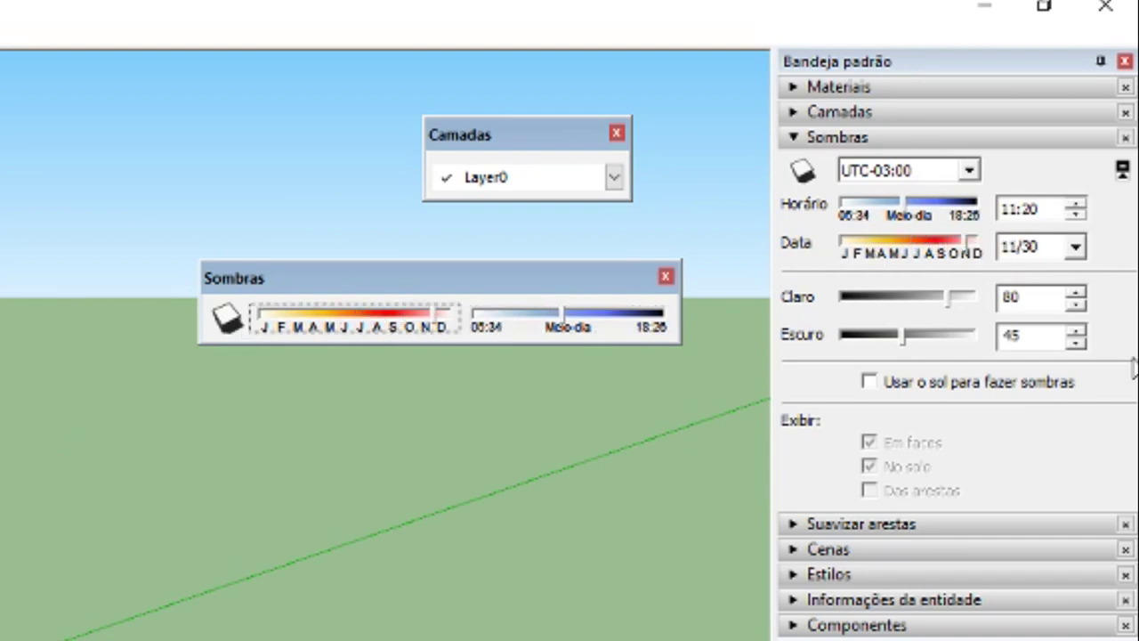
left_click(803, 113)
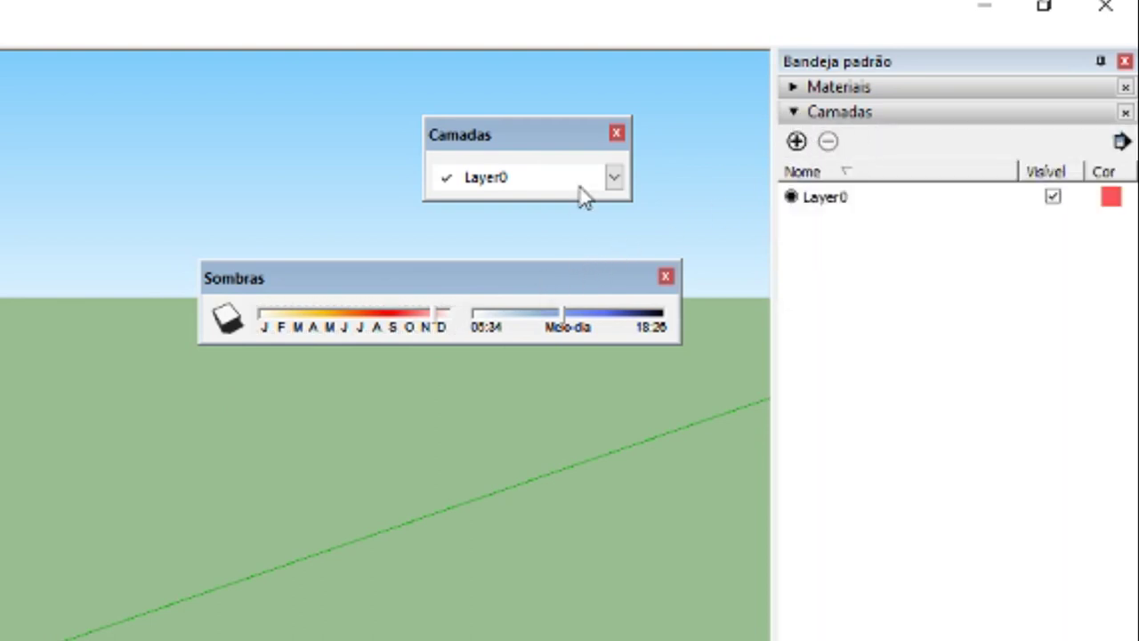
- Expand the Camadas panel and add a new layer named asb
left_click(614, 177)
left_click(615, 176)
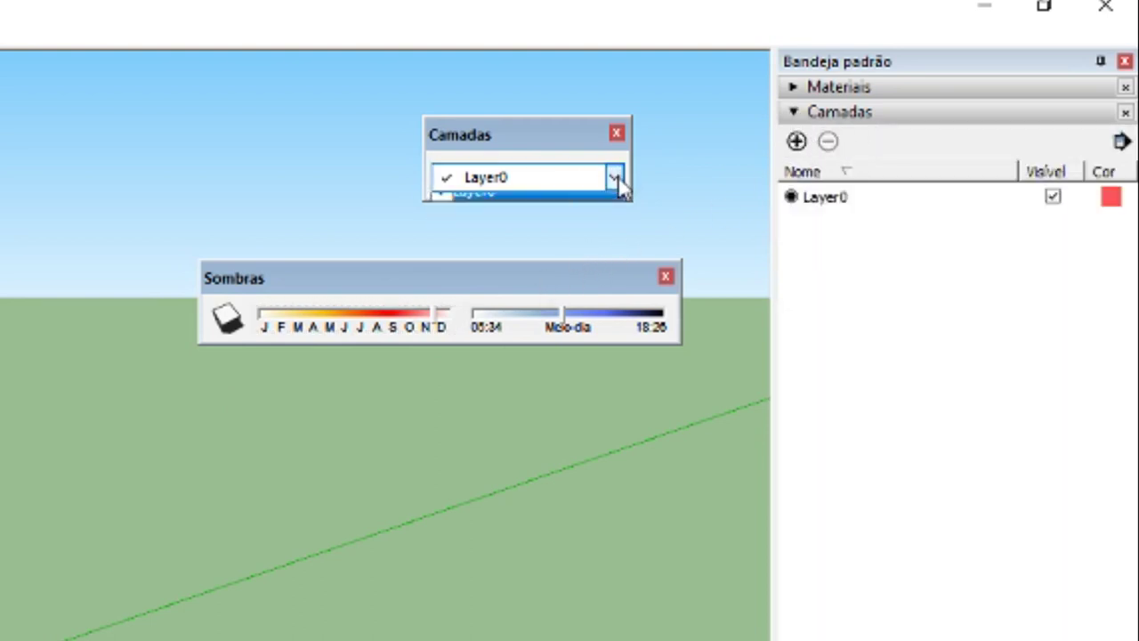
left_click(615, 176)
left_click(615, 176)
left_click(615, 176)
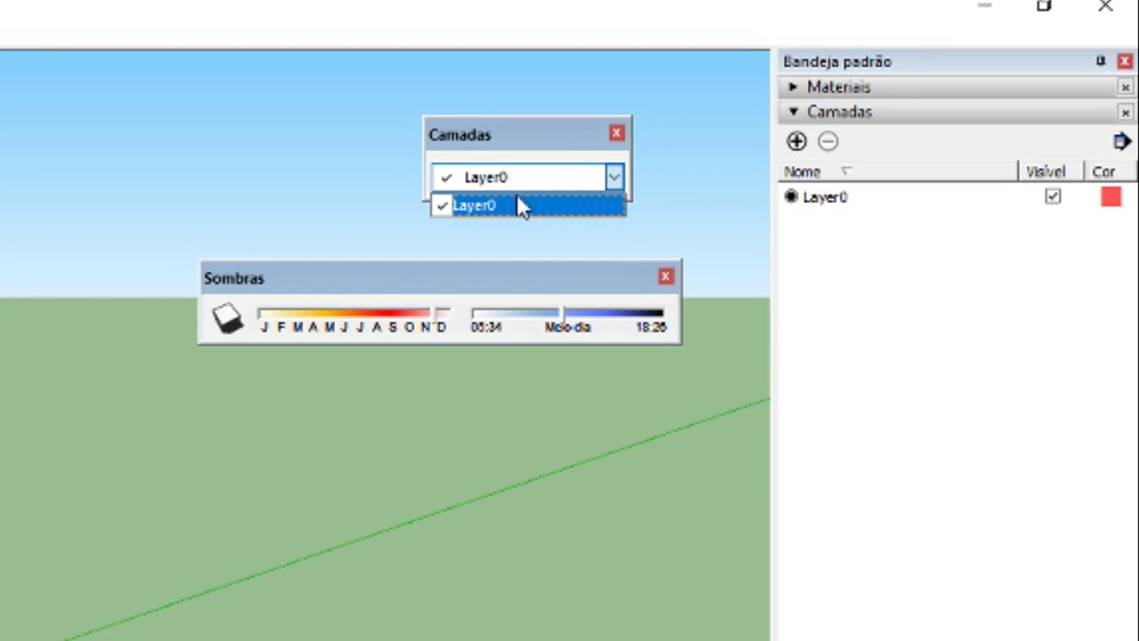
left_click(612, 177)
left_click(599, 183)
left_click(598, 186)
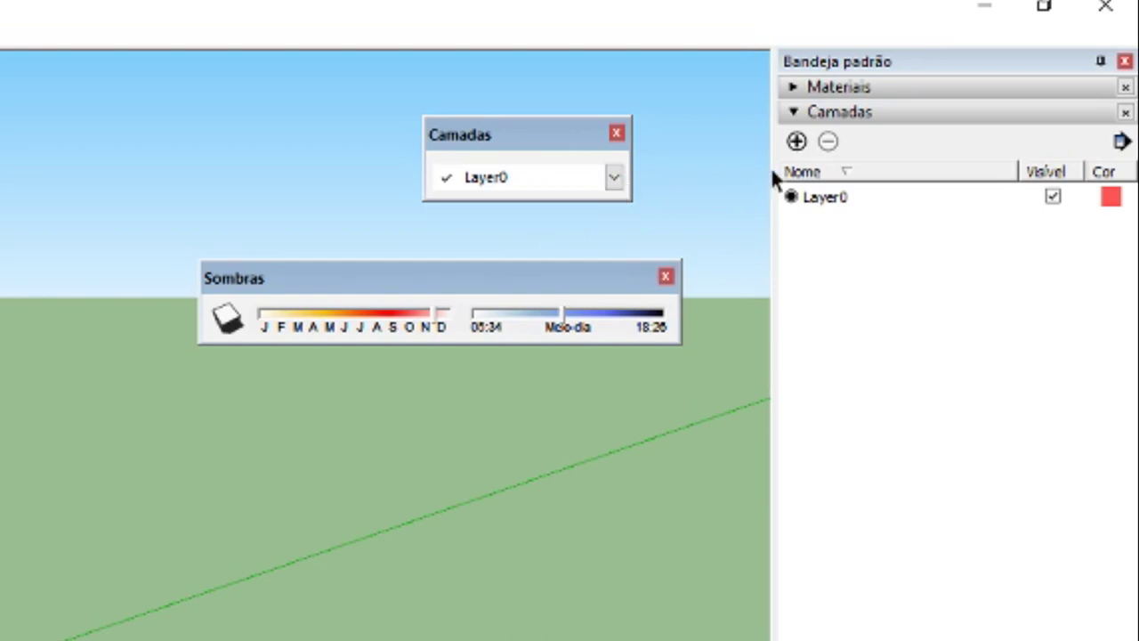
left_click(796, 141)
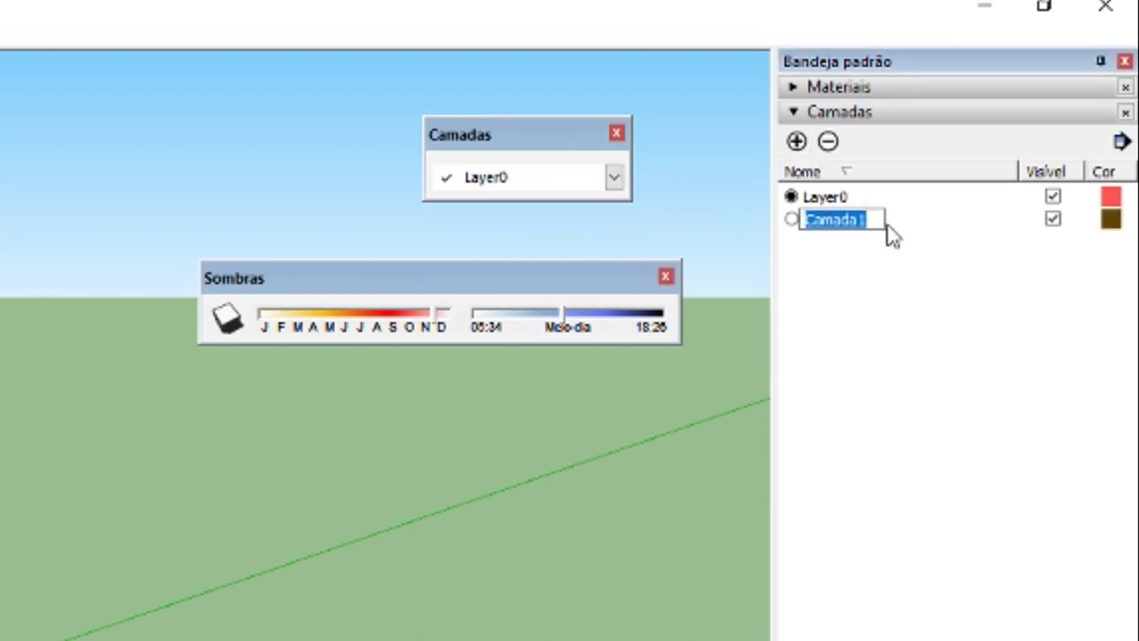
type("asb")
key("Return")
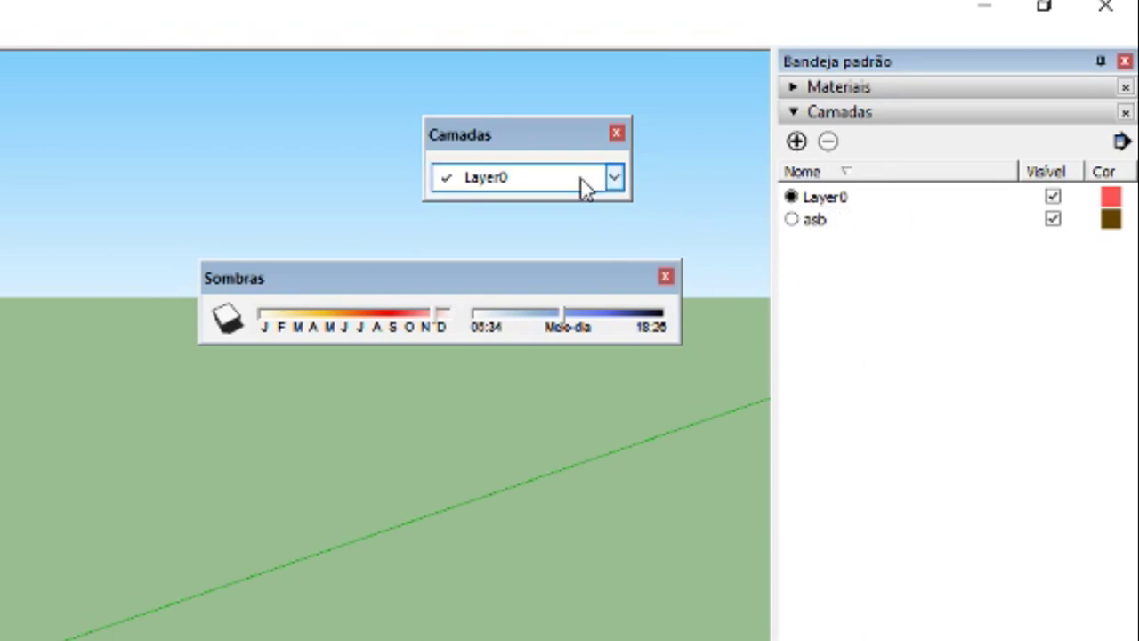
- Delete the asb layer so only Layer0 remains, then collapse Camadas to show Sombras
left_click(613, 178)
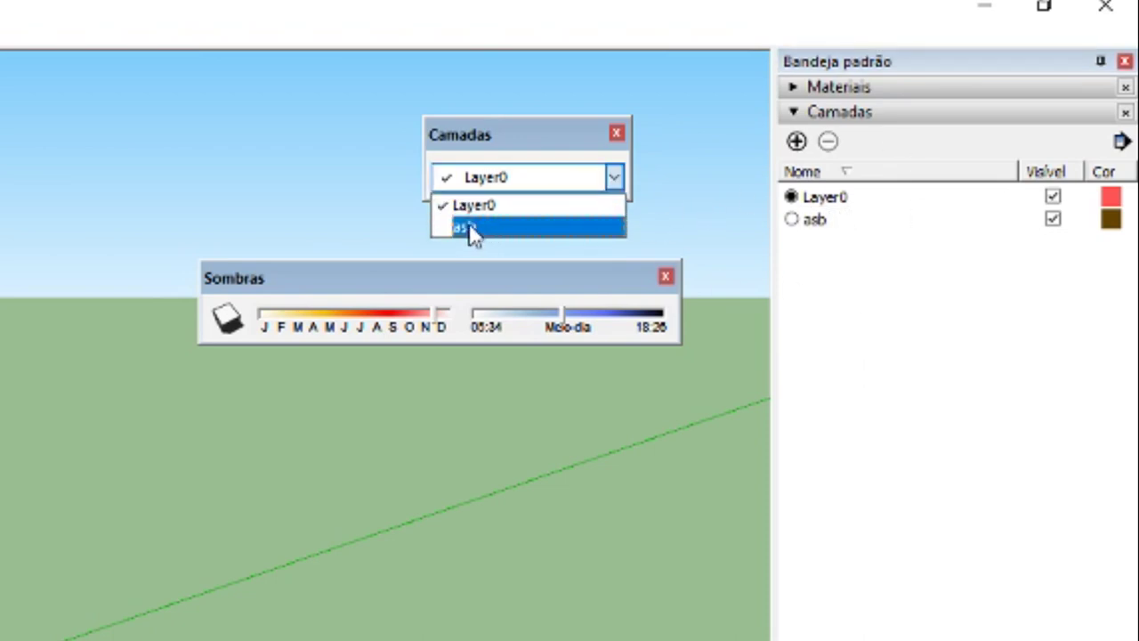
left_click(936, 277)
left_click(829, 221)
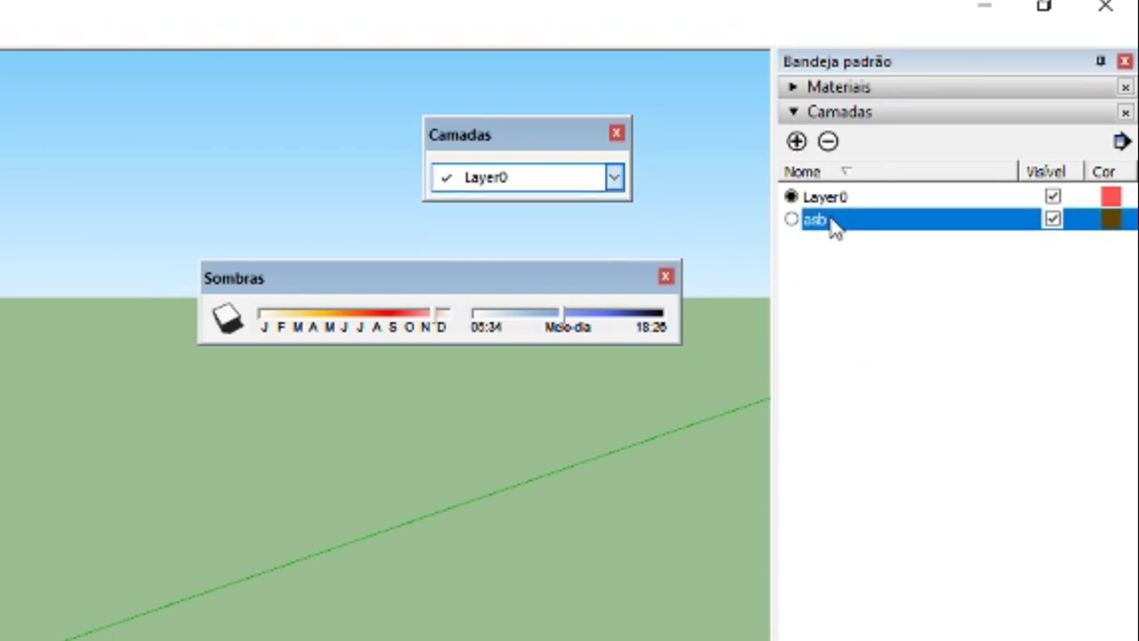
left_click(829, 142)
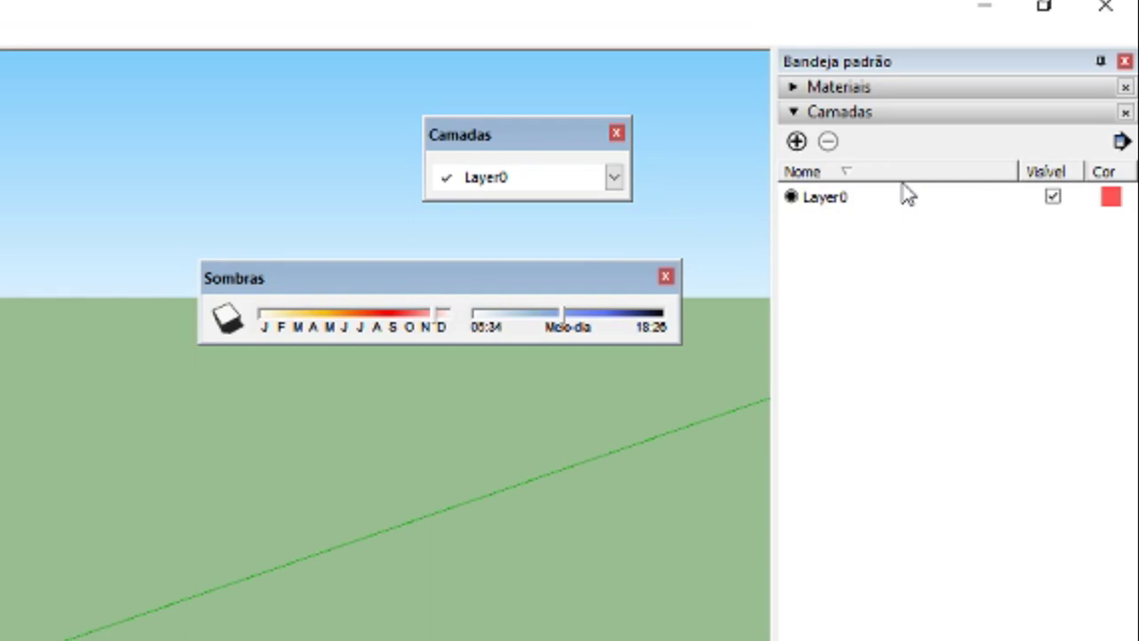
left_click(827, 124)
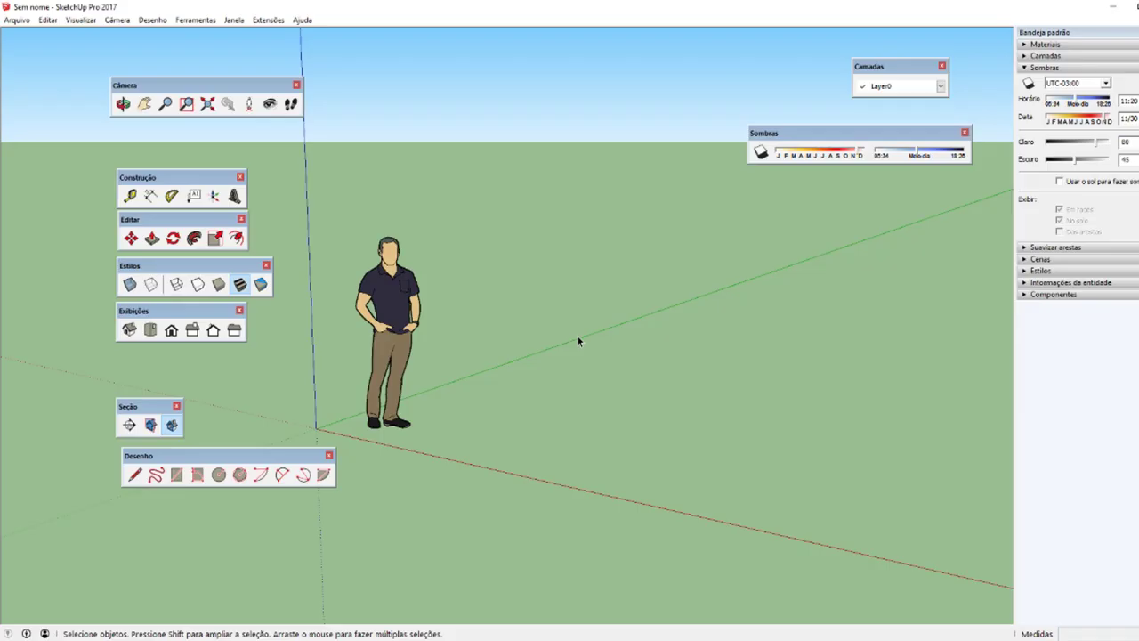
left_click(80, 19)
left_click(89, 32)
scroll(492, 378, "down", 2)
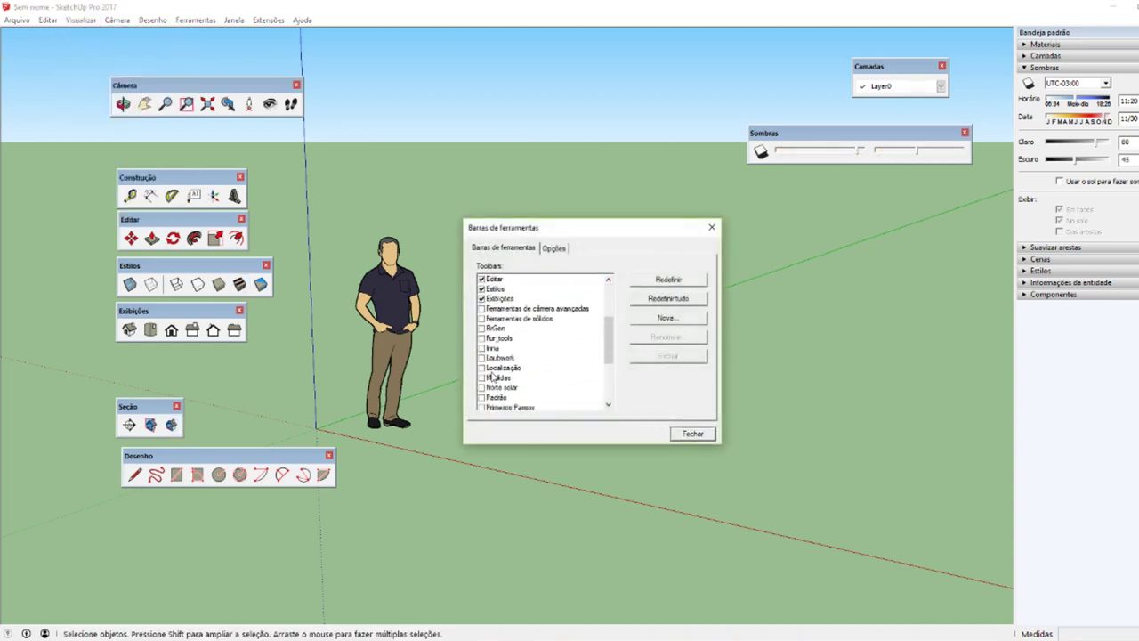
scroll(492, 379, "down", 2)
scroll(492, 378, "down", 1)
scroll(492, 378, "up", 2)
scroll(492, 378, "up", 4)
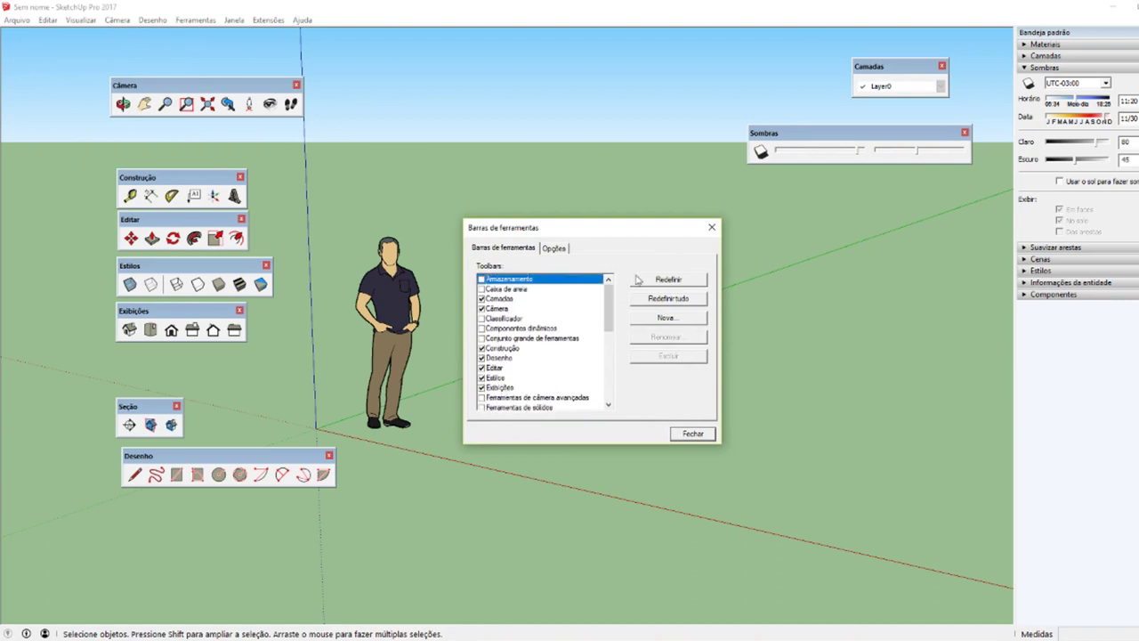
left_click(711, 227)
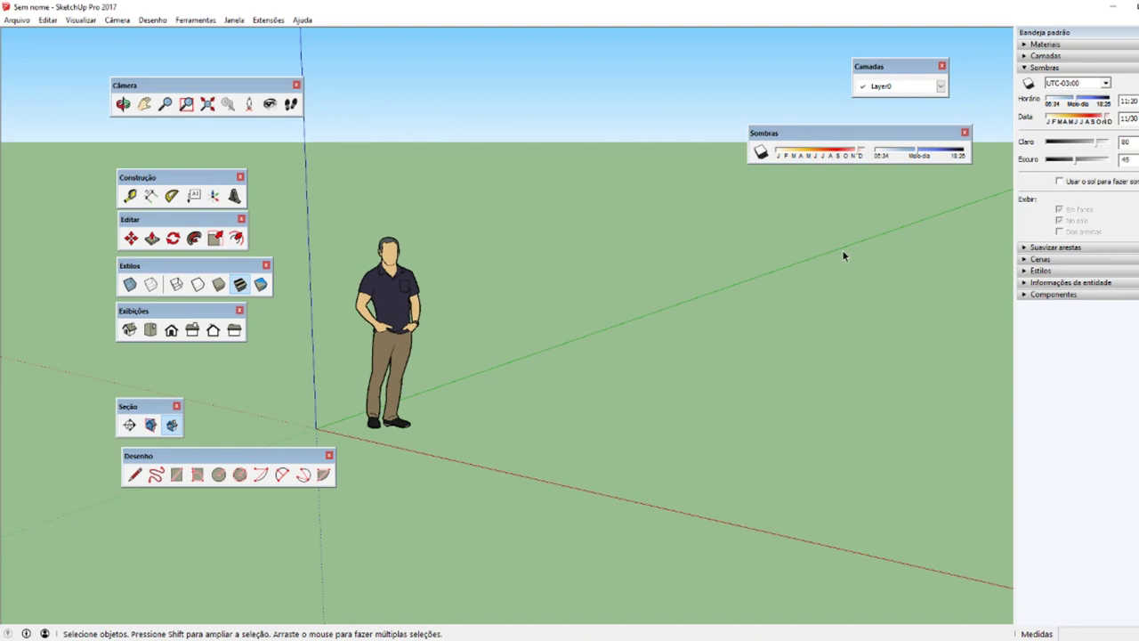
- Dock the Câmera and Construção toolbars on the left edge and Camadas in the top row
mouse_move(116, 85)
left_mouse_down()
mouse_move(3, 3)
mouse_move(11, 47)
left_mouse_up()
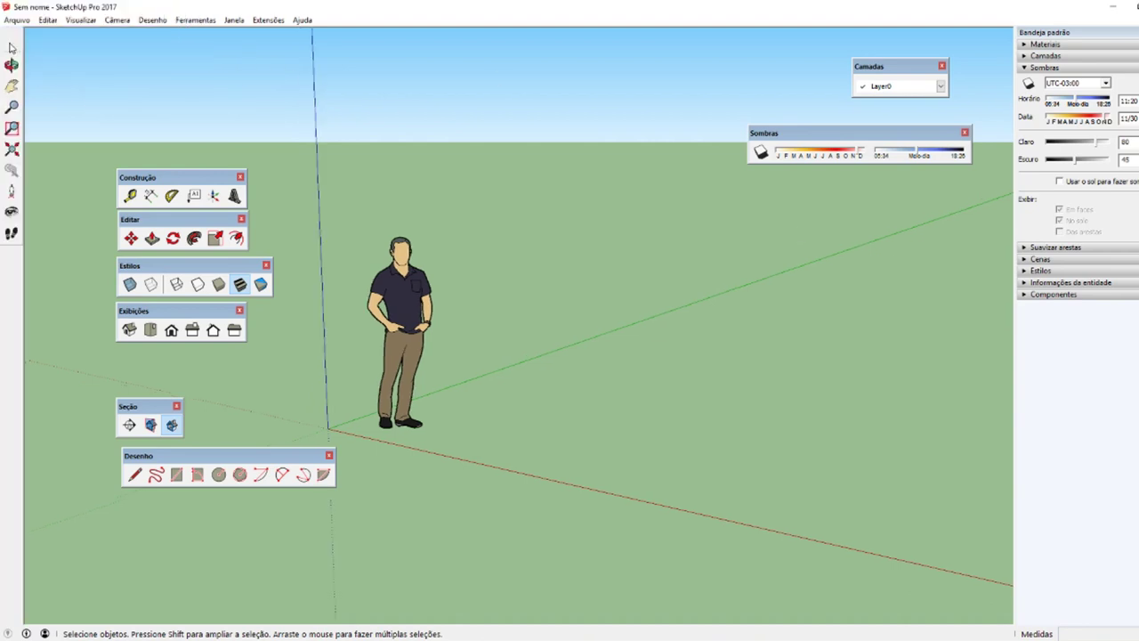
mouse_move(177, 176)
left_mouse_down()
mouse_move(21, 5)
mouse_move(18, 39)
left_mouse_up()
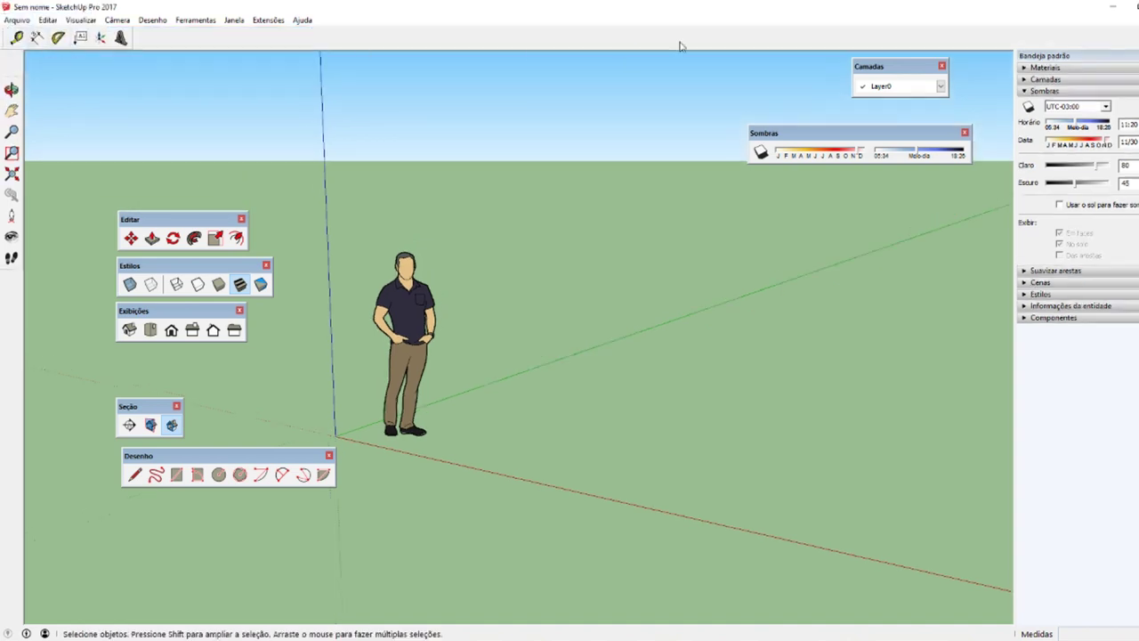
left_click_drag(889, 72, 190, 37)
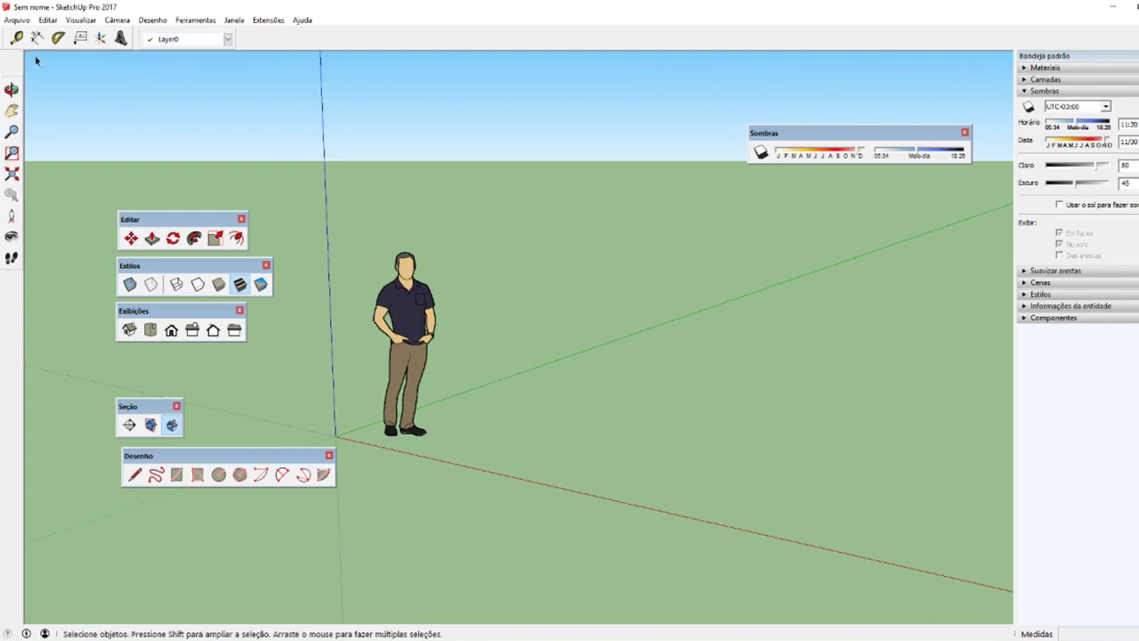
mouse_move(4, 38)
left_mouse_down()
mouse_move(27, 307)
mouse_move(9, 311)
left_mouse_up()
- Dock the Editar, Estilos, Sombras, Exibições, Desenho and Seção toolbars along the top and left edges
left_click_drag(161, 219, 285, 37)
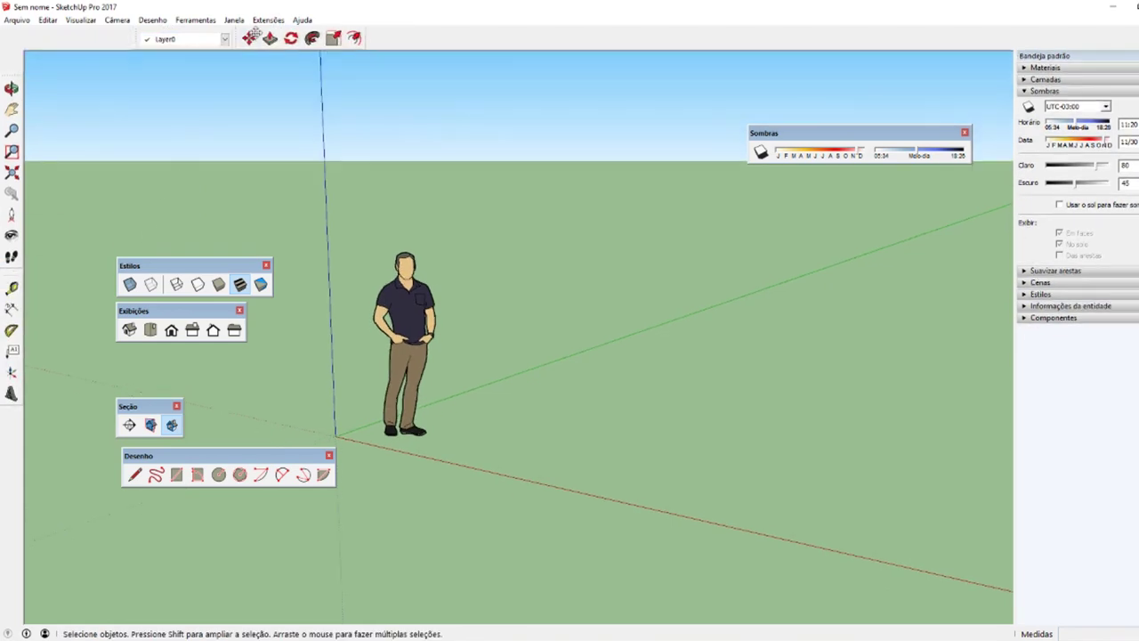
left_click_drag(160, 265, 418, 37)
left_click_drag(763, 133, 569, 38)
left_click_drag(133, 310, 32, 37)
left_click_drag(127, 406, 12, 432)
left_click_drag(138, 456, 792, 37)
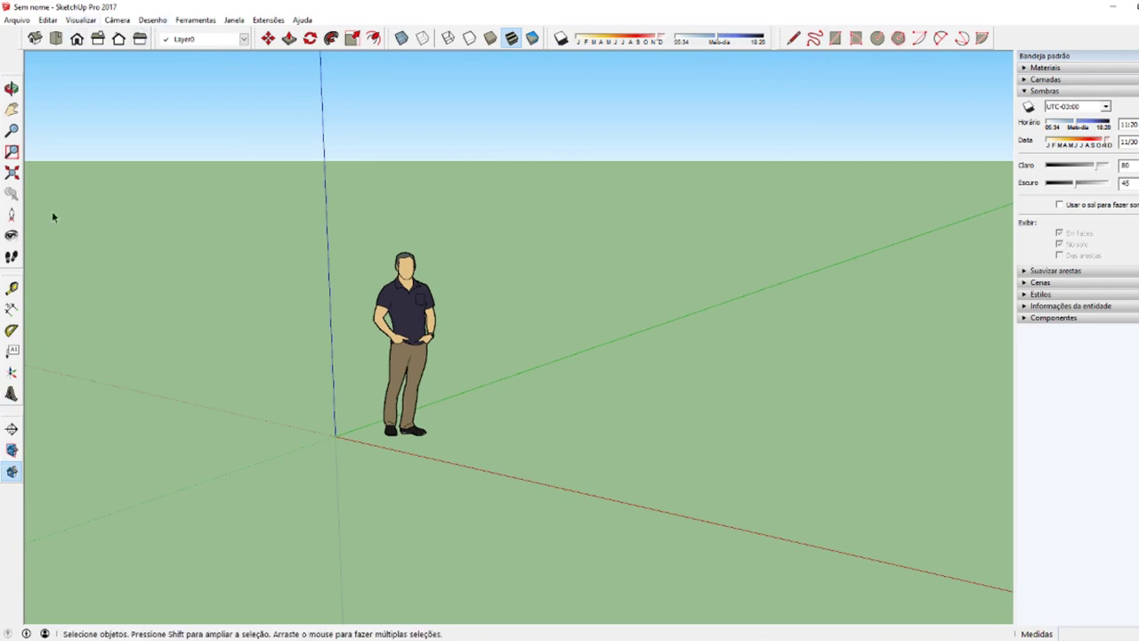
mouse_move(321, 529)
middle_mouse_down()
mouse_move(495, 521)
mouse_move(183, 534)
mouse_move(71, 525)
middle_mouse_up()
- Orbit toward the ground and back to the sky, zoom out and in, then orbit around the figure
middle_click_drag(269, 316, 690, 401)
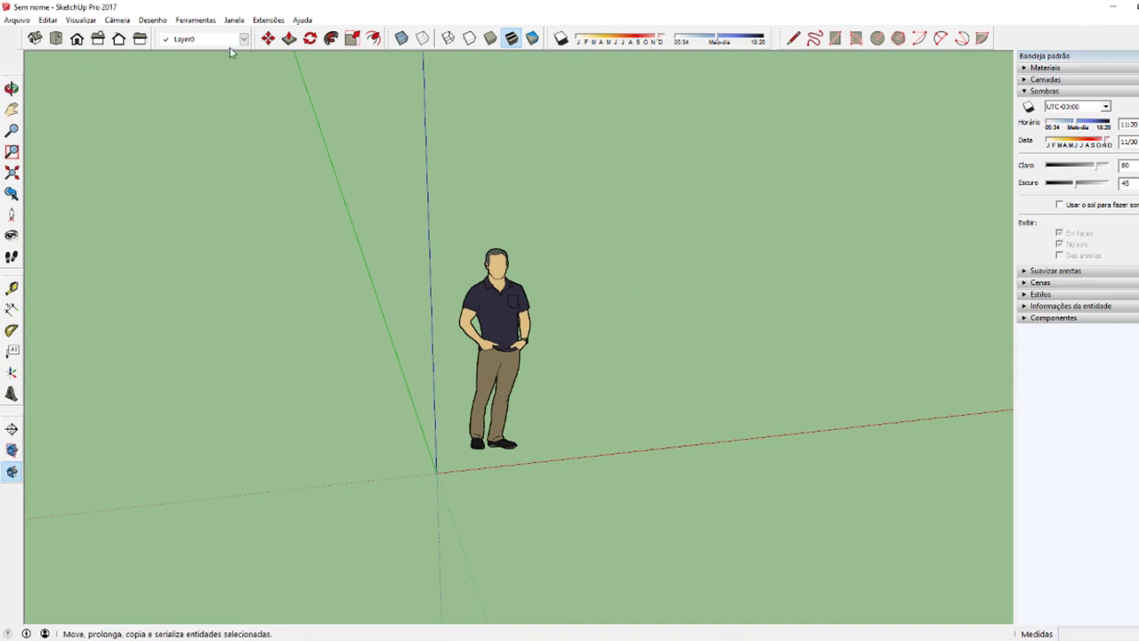
mouse_move(536, 330)
middle_mouse_down()
mouse_move(432, 327)
mouse_move(384, 421)
mouse_move(399, 325)
middle_mouse_up()
scroll(399, 325, "down", 2)
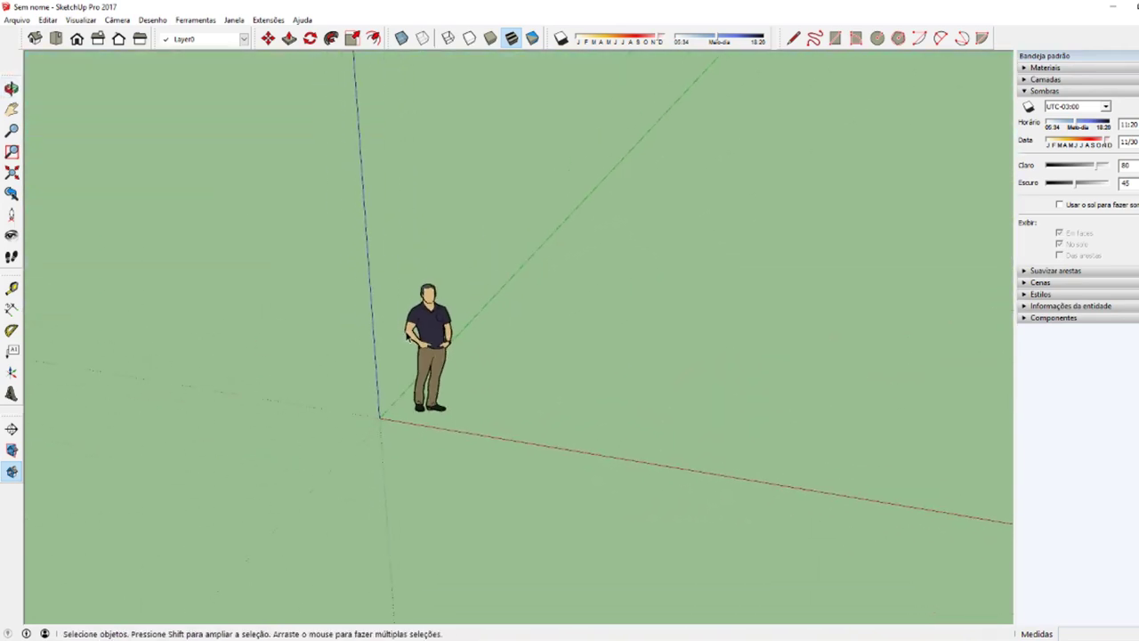
scroll(410, 338, "down", 1)
scroll(409, 340, "up", 1)
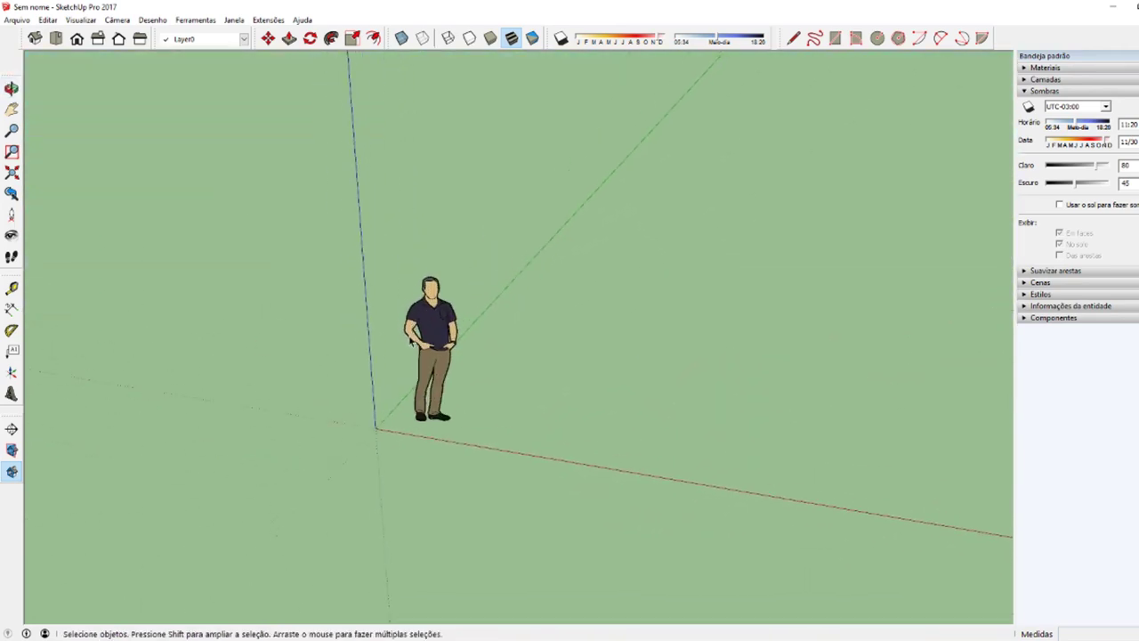
scroll(410, 339, "up", 1)
middle_click_drag(413, 337, 51, 160)
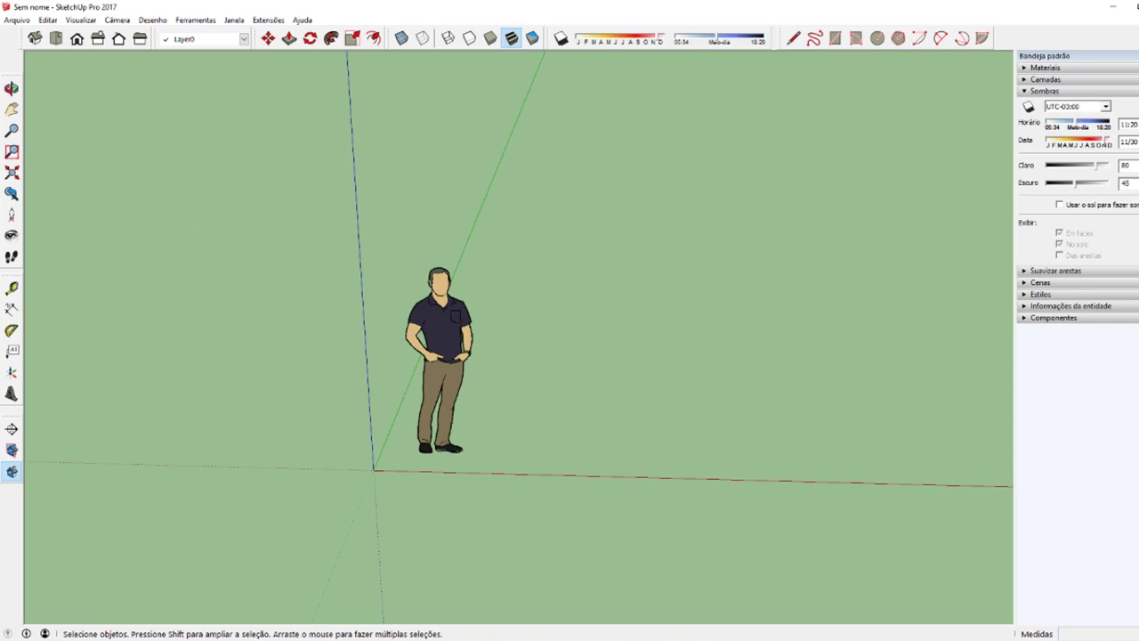
key("alt+Tab")
- Scroll the XMind lesson map down and select the NAVEGAÇÃO topic, then the VISTAS topic
scroll(732, 253, "up", 3)
scroll(732, 254, "up", 3)
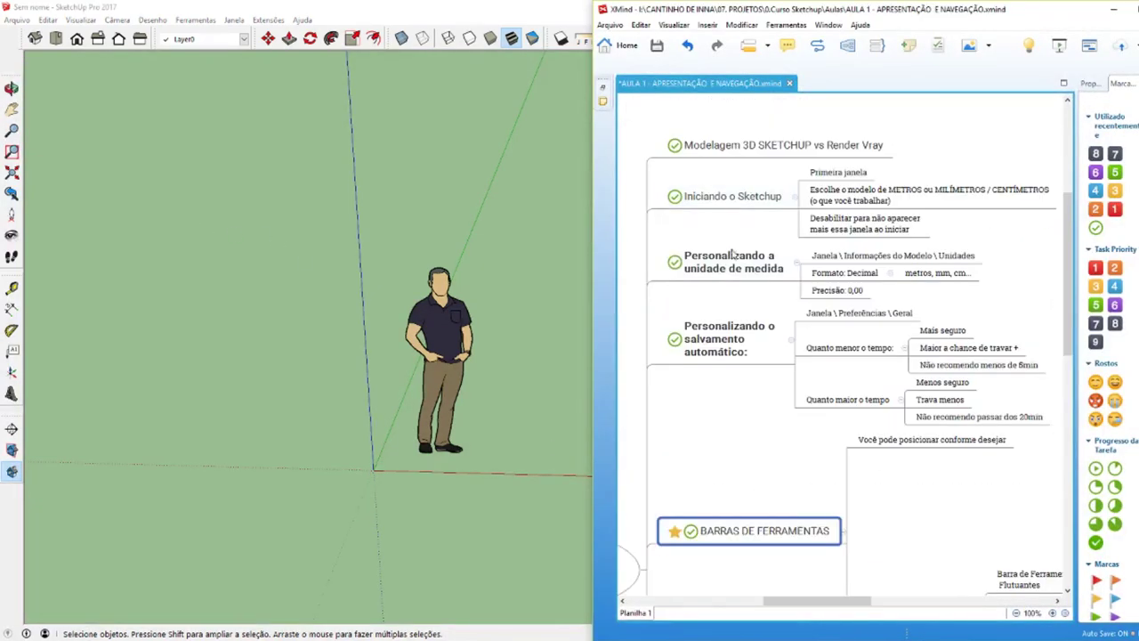
scroll(699, 434, "down", 3)
scroll(700, 433, "down", 2)
scroll(699, 434, "down", 2)
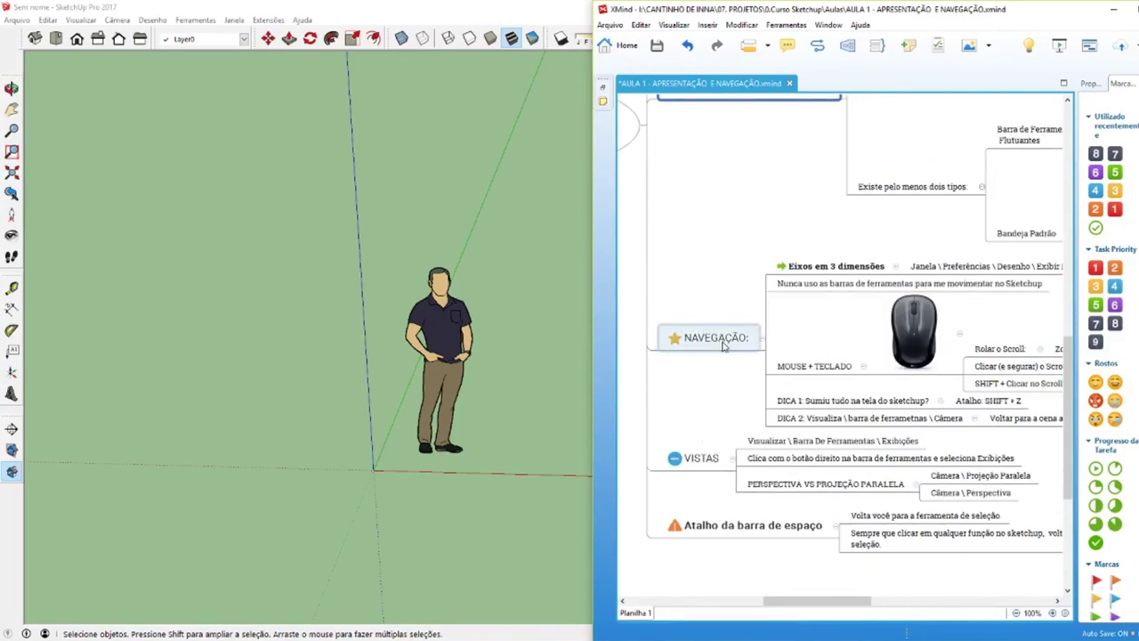
left_click(722, 345)
left_click(703, 459)
left_click(717, 349)
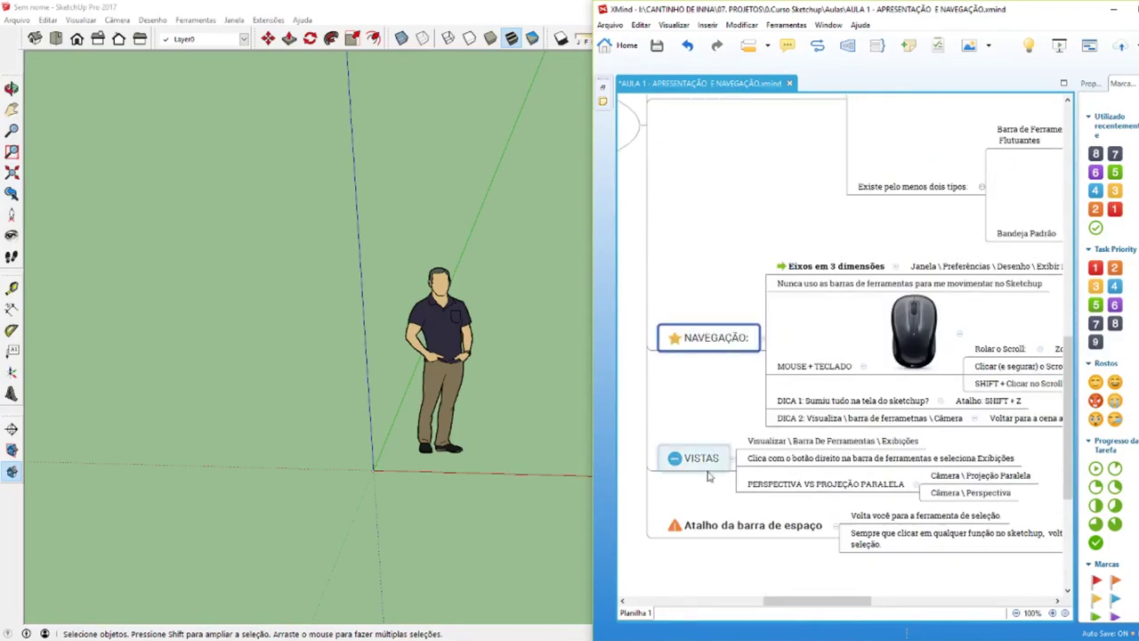
left_click(703, 459)
scroll(734, 391, "up", 2)
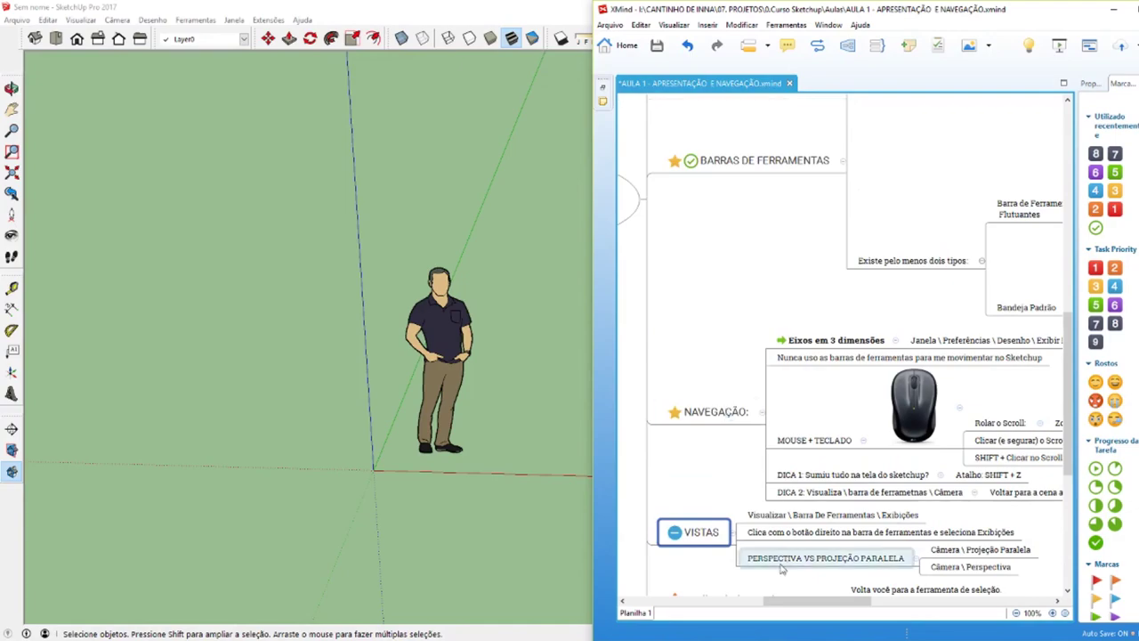